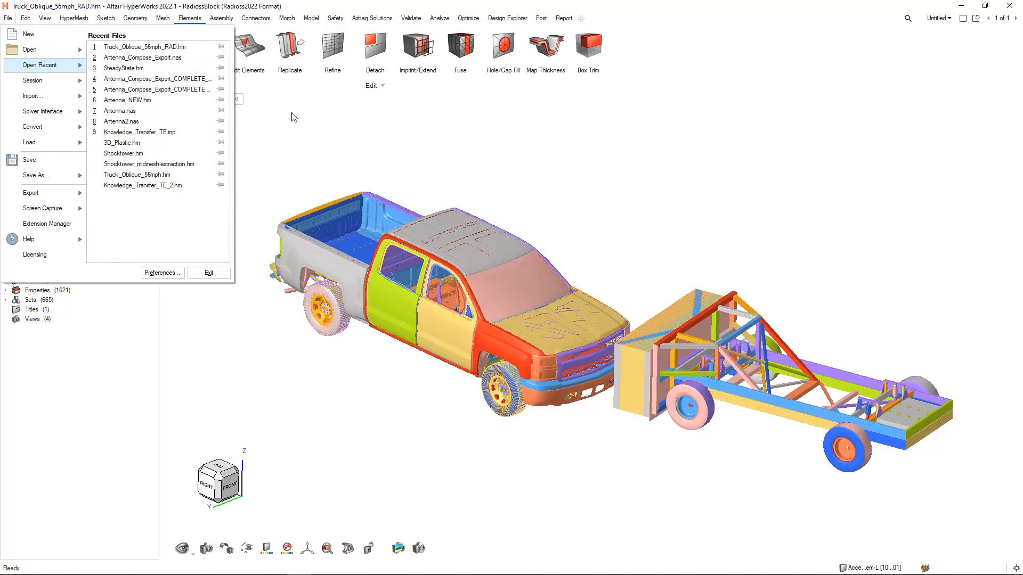
- Examine the element, mesh, geometry and assembly tool sets, the page list and the available window layouts
click(323, 128)
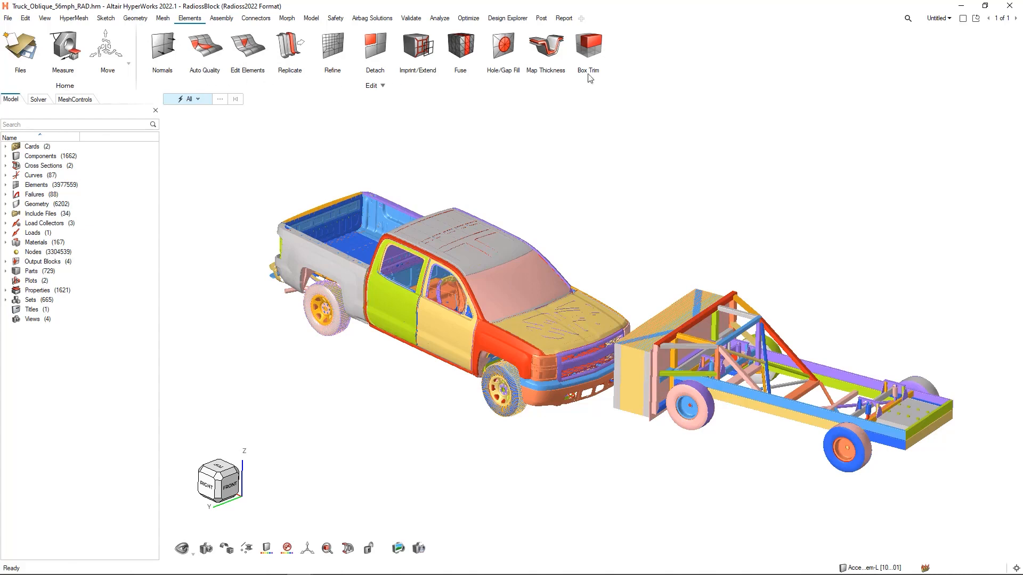
click(162, 20)
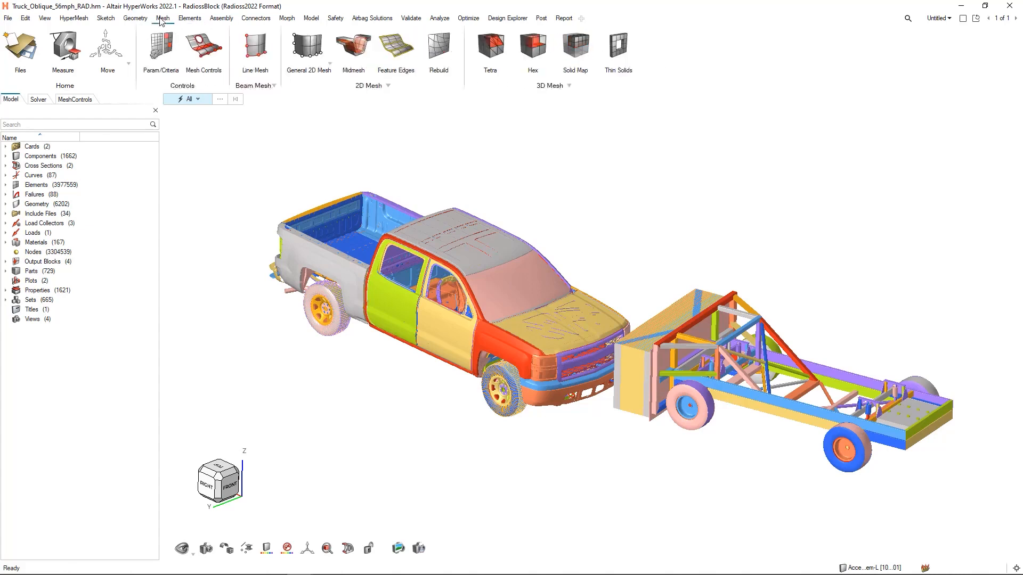
click(132, 20)
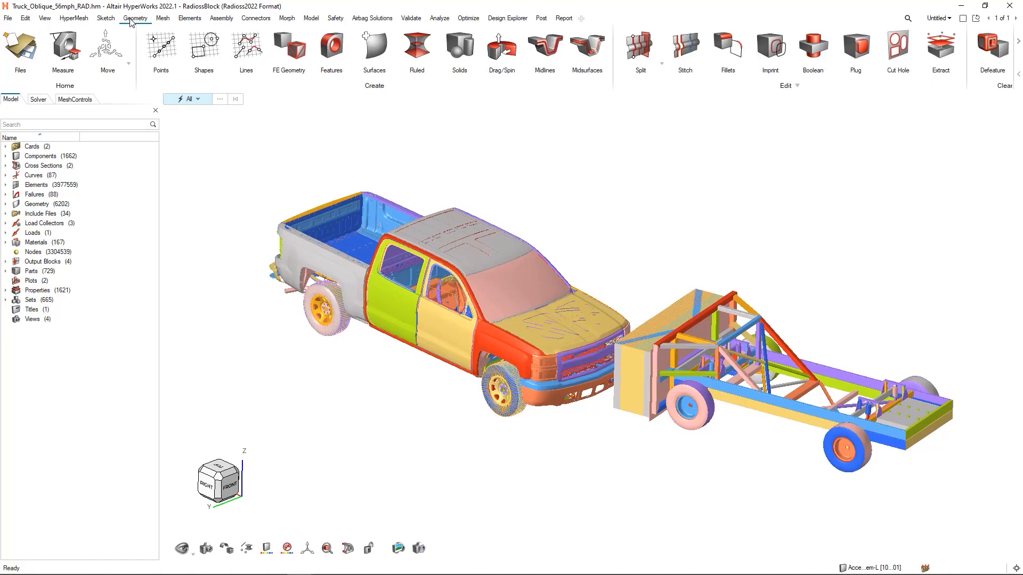
click(162, 20)
click(188, 21)
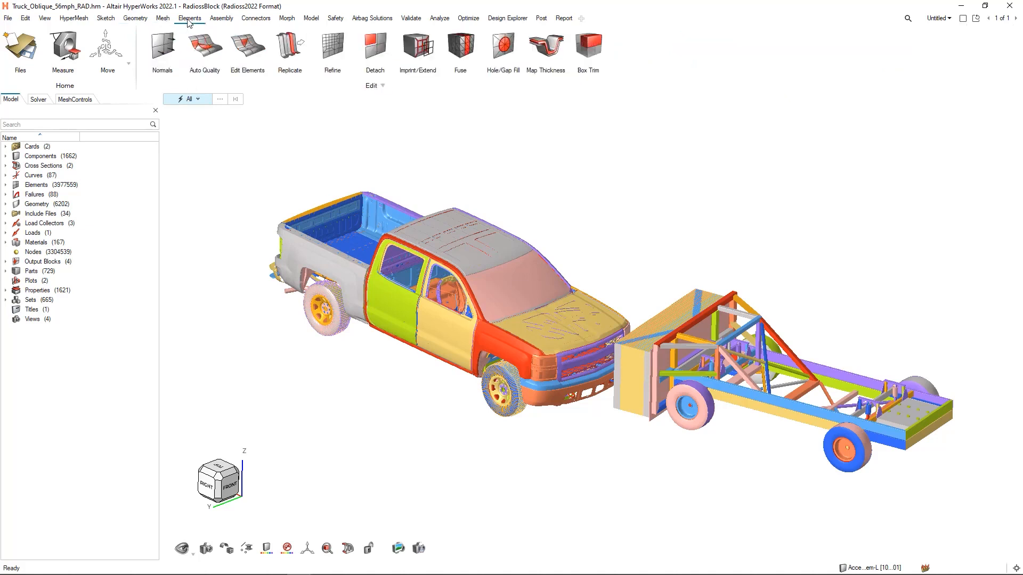
click(223, 21)
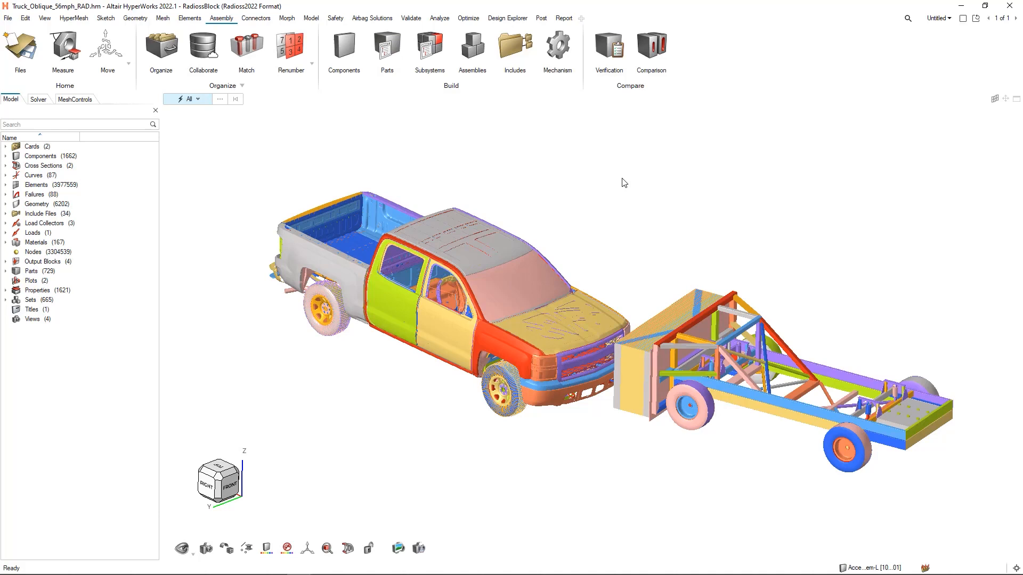
click(949, 20)
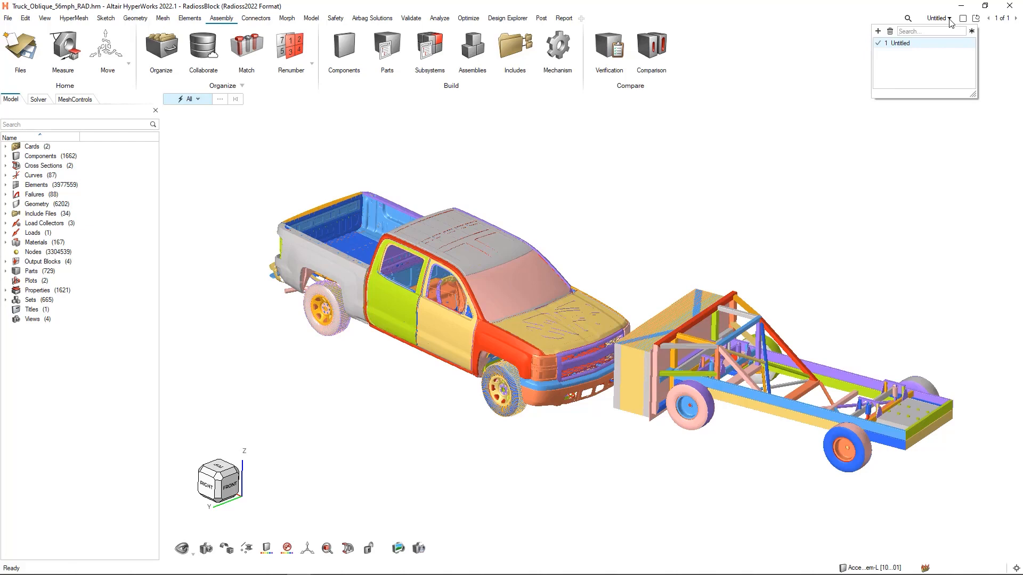
click(963, 19)
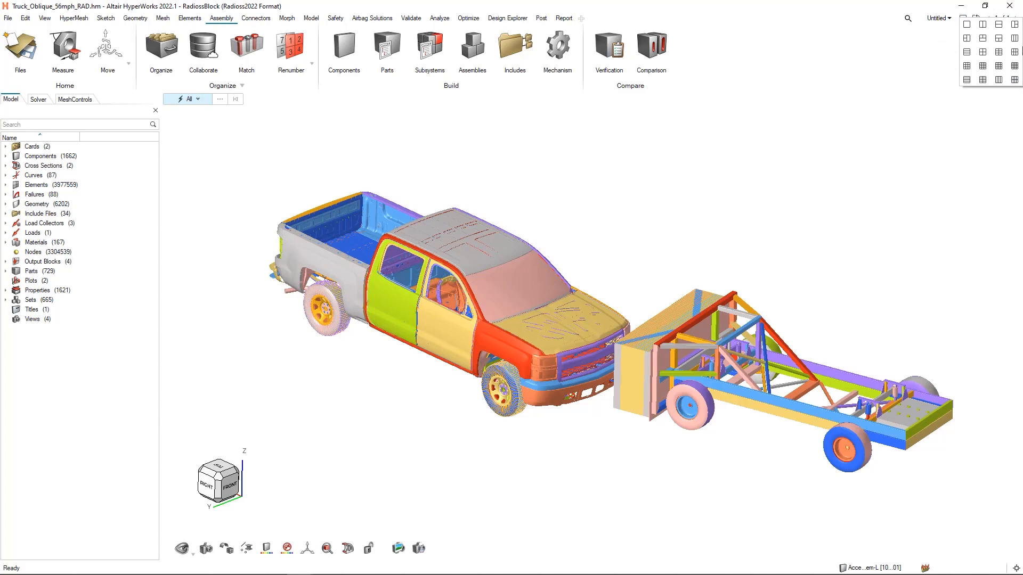
click(838, 116)
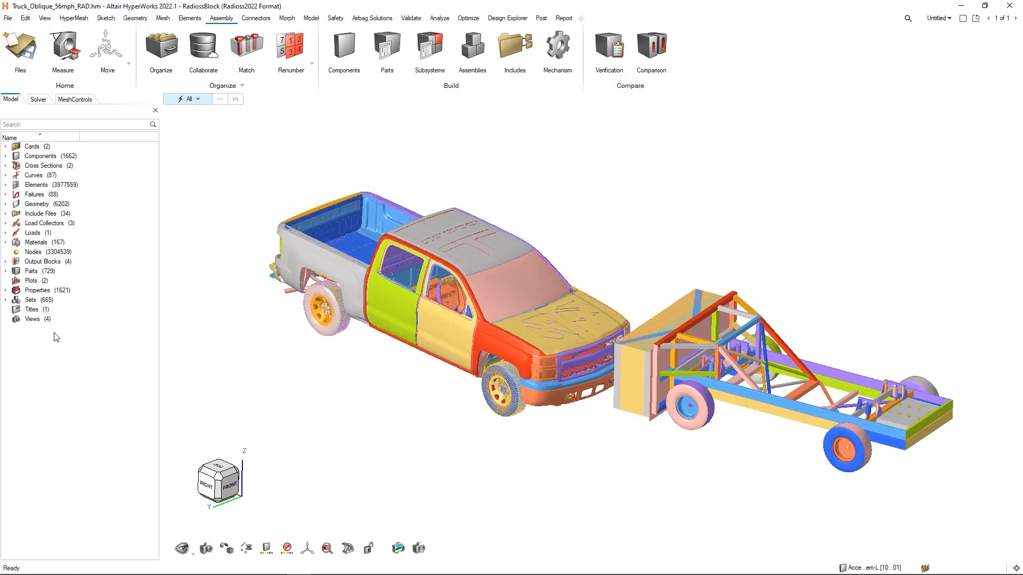
- Examine the model's solver entities and mesh controls, and return to the general list of model entities
click(38, 101)
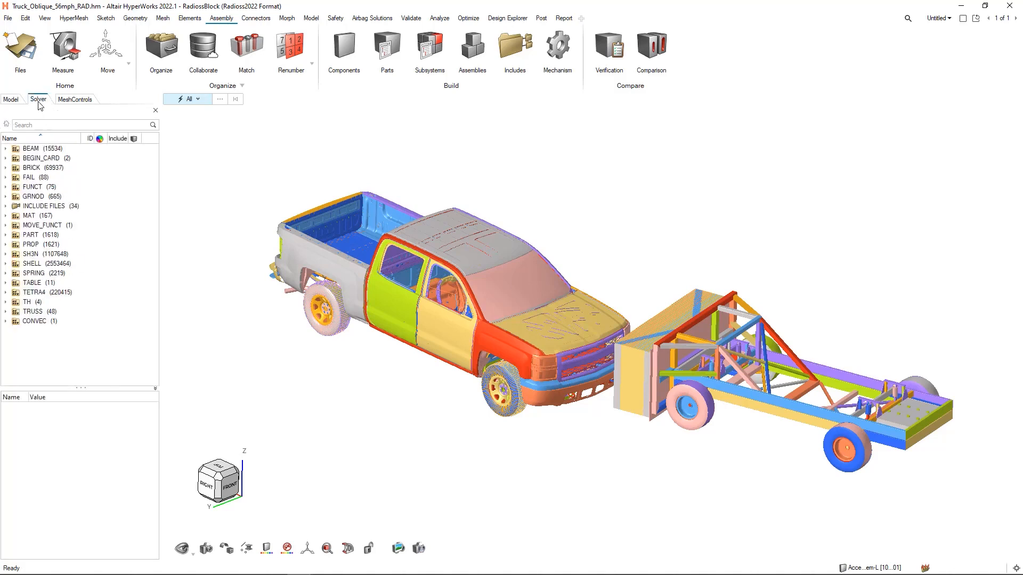
click(71, 100)
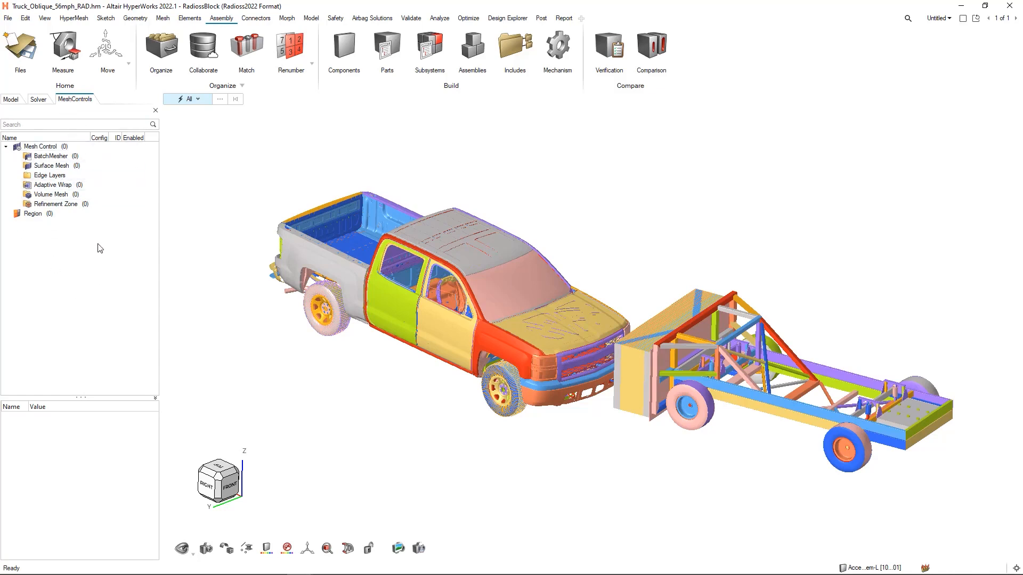
click(11, 99)
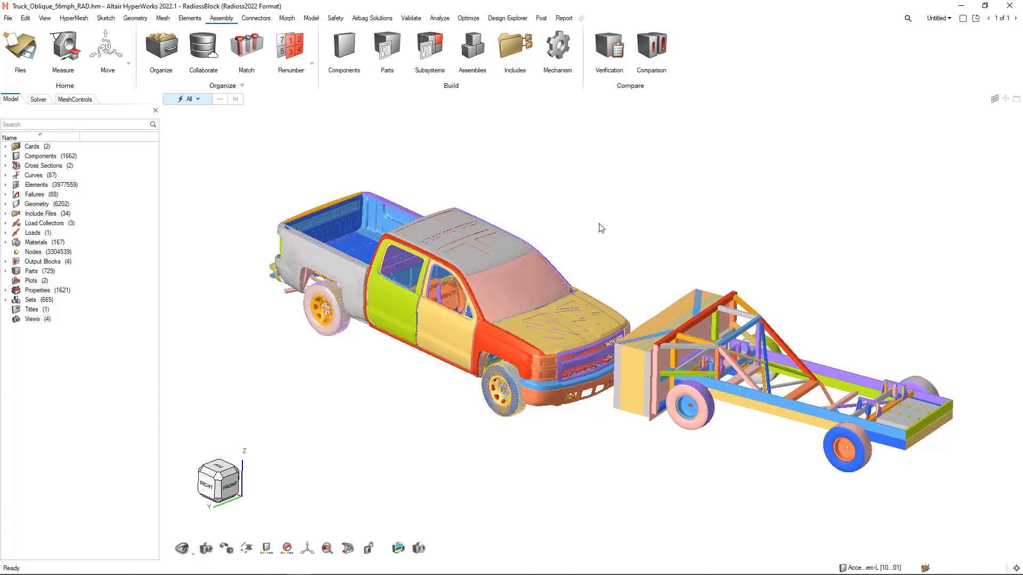
- Select the truck's windshield component and inspect the commands available for it, leaving the component unselected
middle_drag(653, 221, 536, 250)
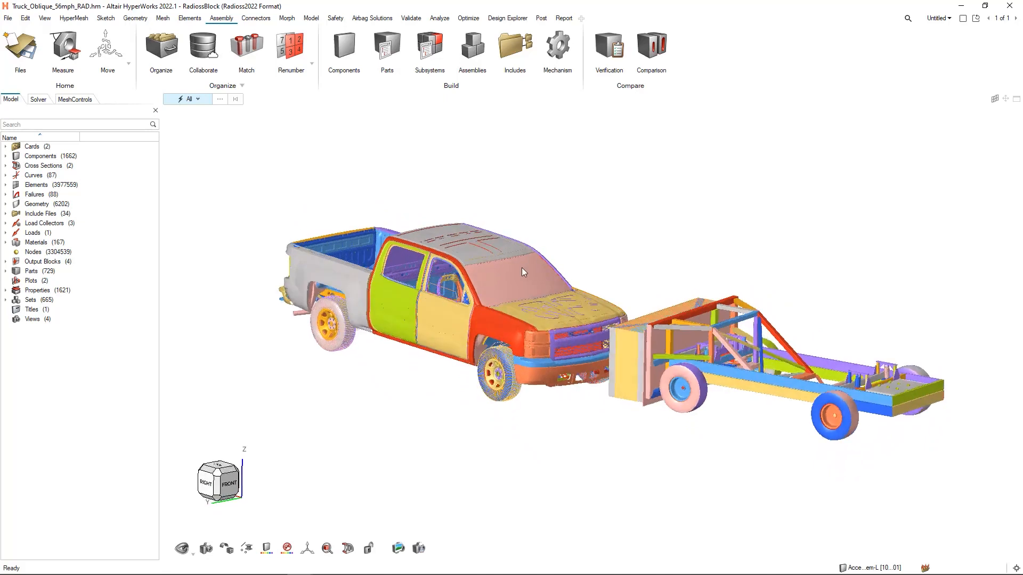
click(522, 269)
right_click(565, 240)
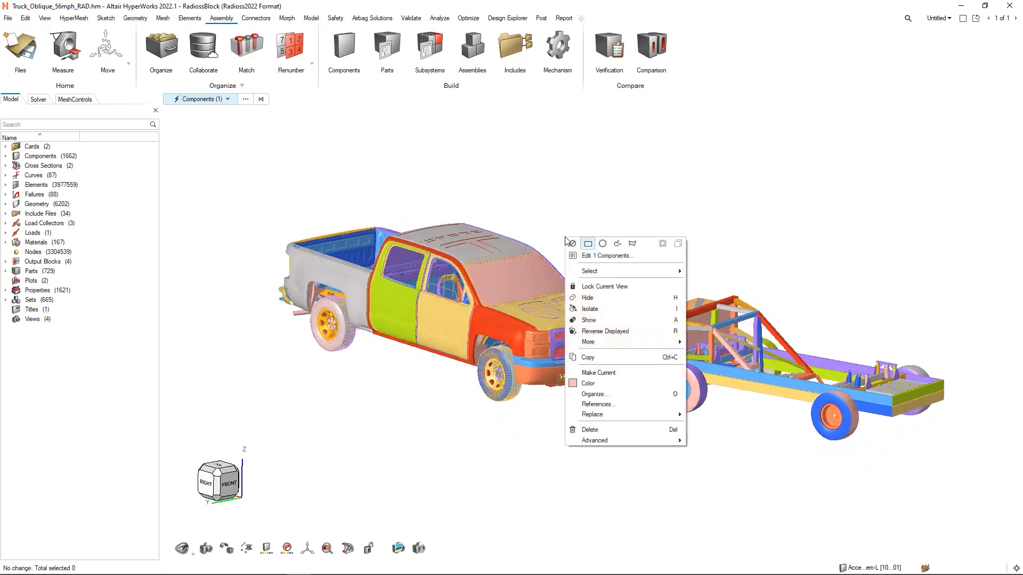
click(569, 197)
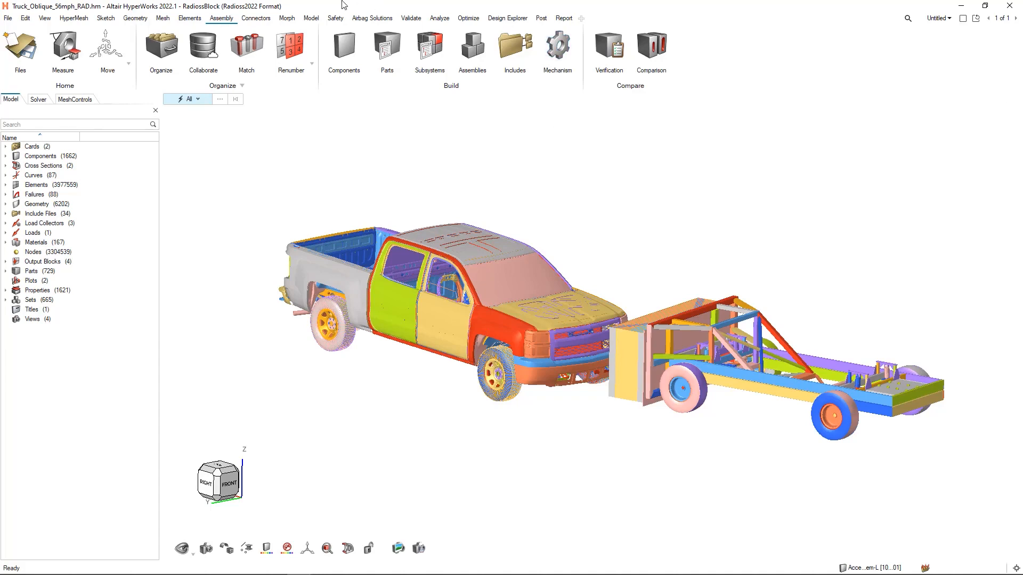
- Examine the full range of geometry tools, the morphing tools and the airbag folding tools
click(141, 21)
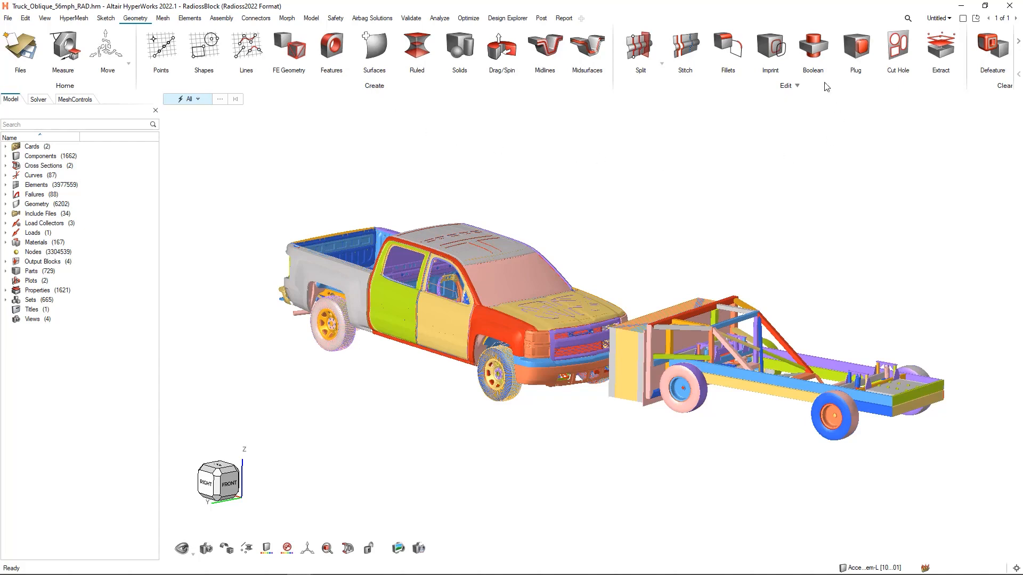
click(1018, 43)
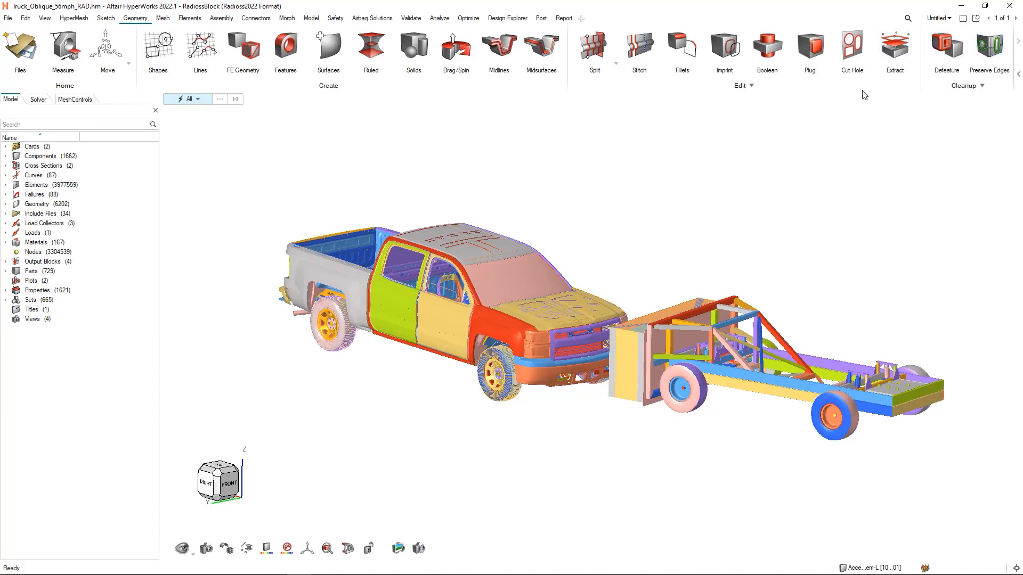
click(151, 59)
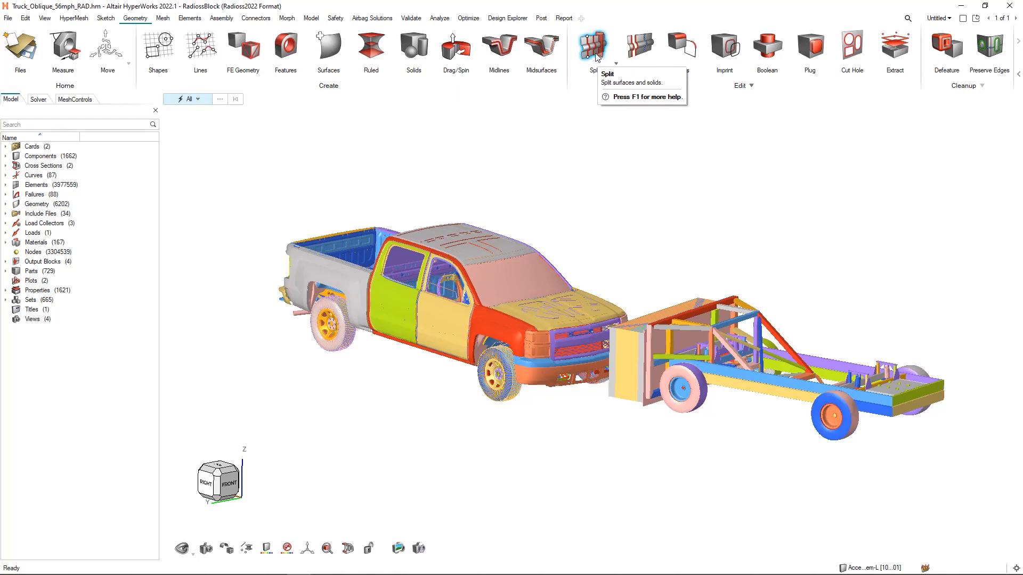
click(292, 19)
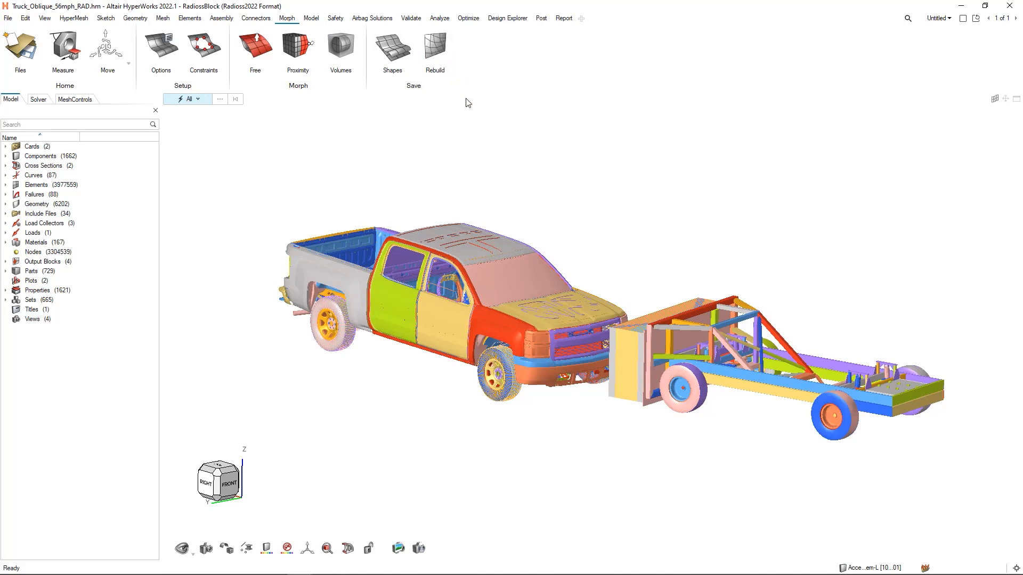
click(382, 19)
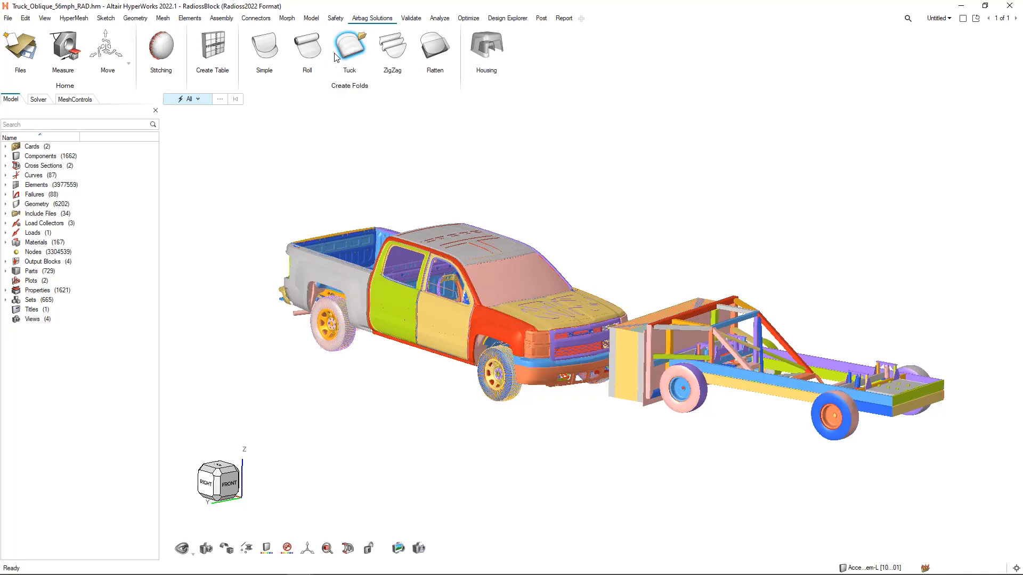
- Restore the saved view that shows only the truck's cabin structure and close the saved views
click(208, 550)
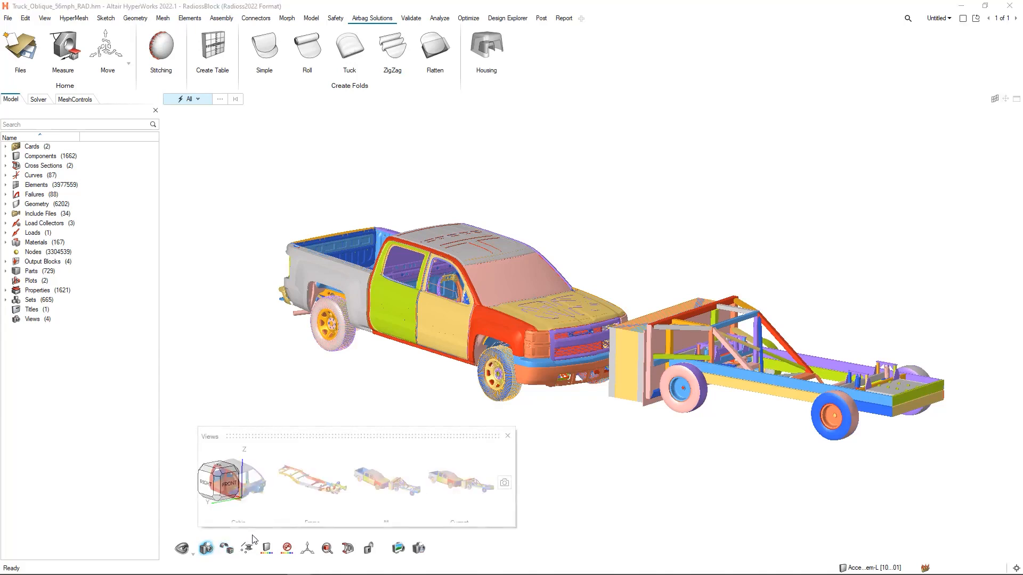
click(252, 476)
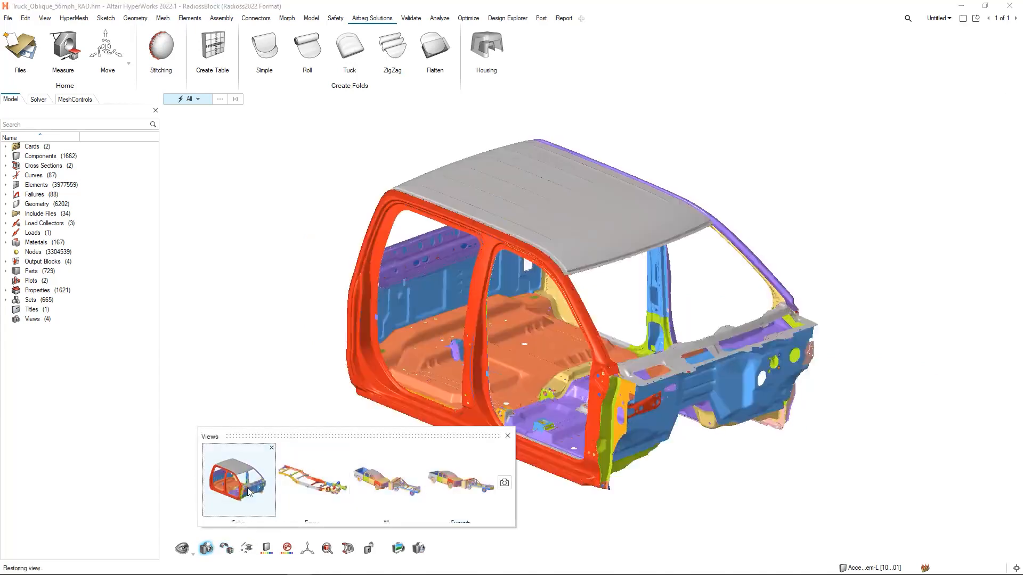
click(190, 18)
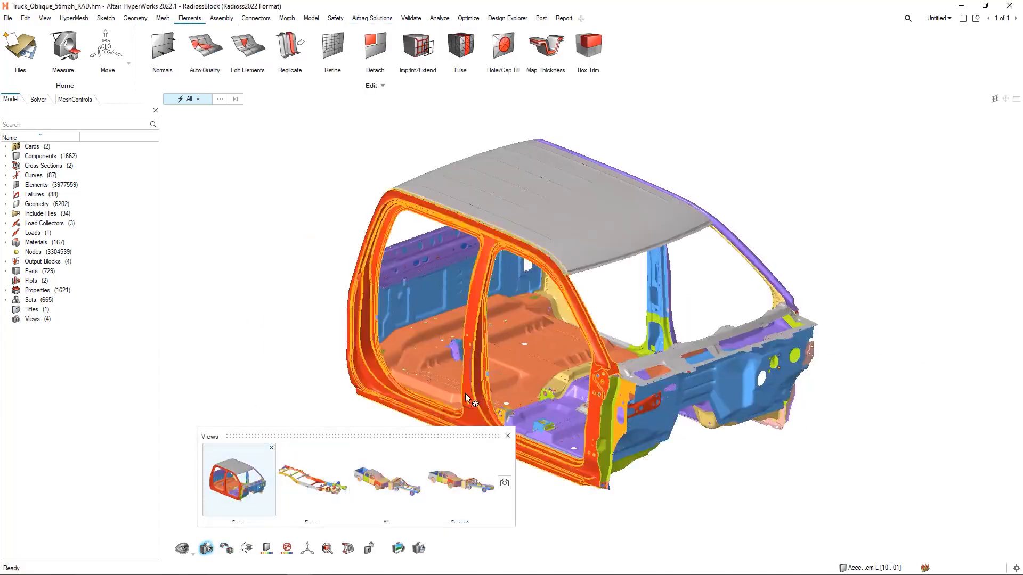
click(508, 436)
- Start the Move tool for editing elements and show its full usage instructions and demonstration video
click(253, 48)
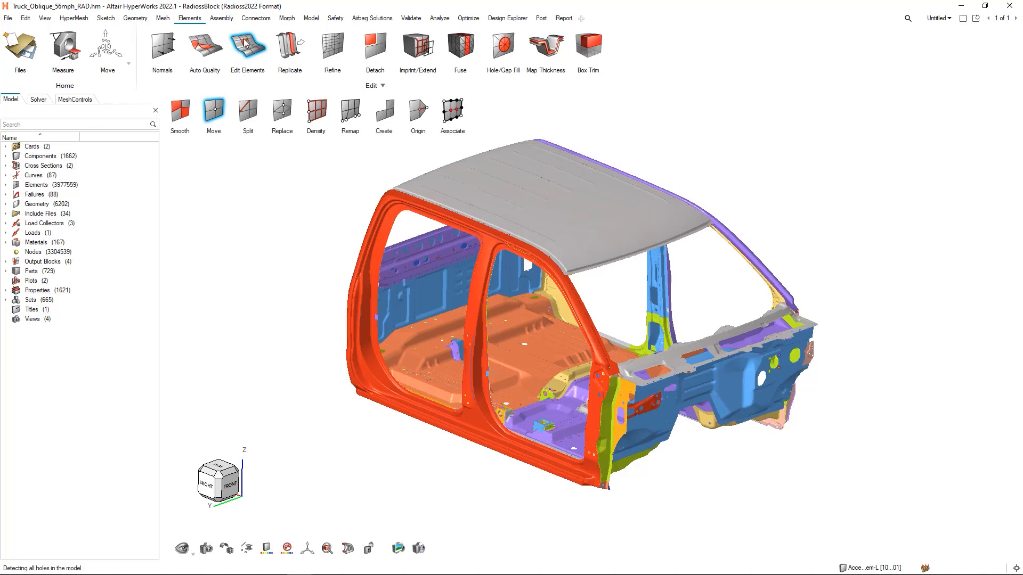
click(216, 116)
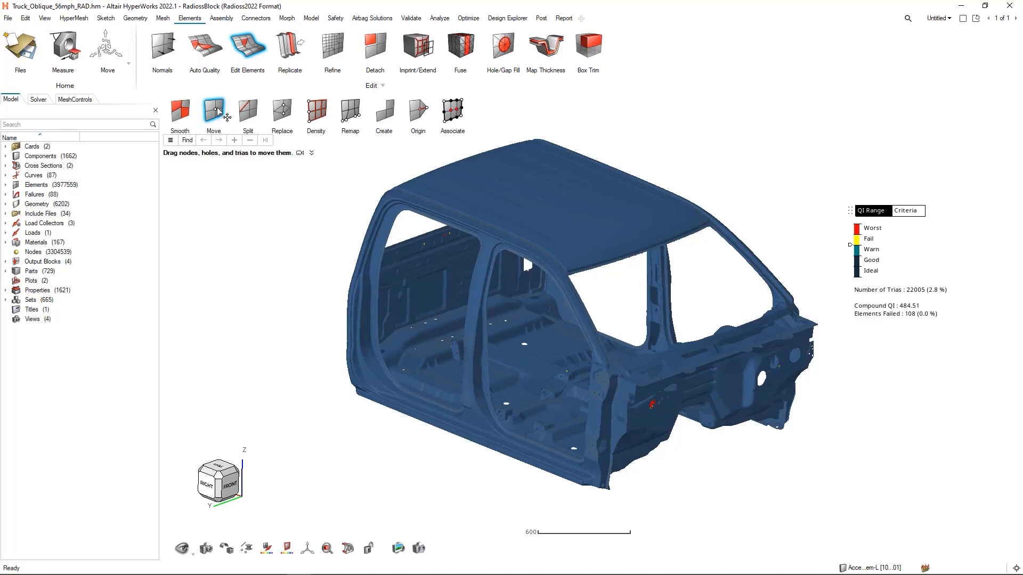
click(312, 154)
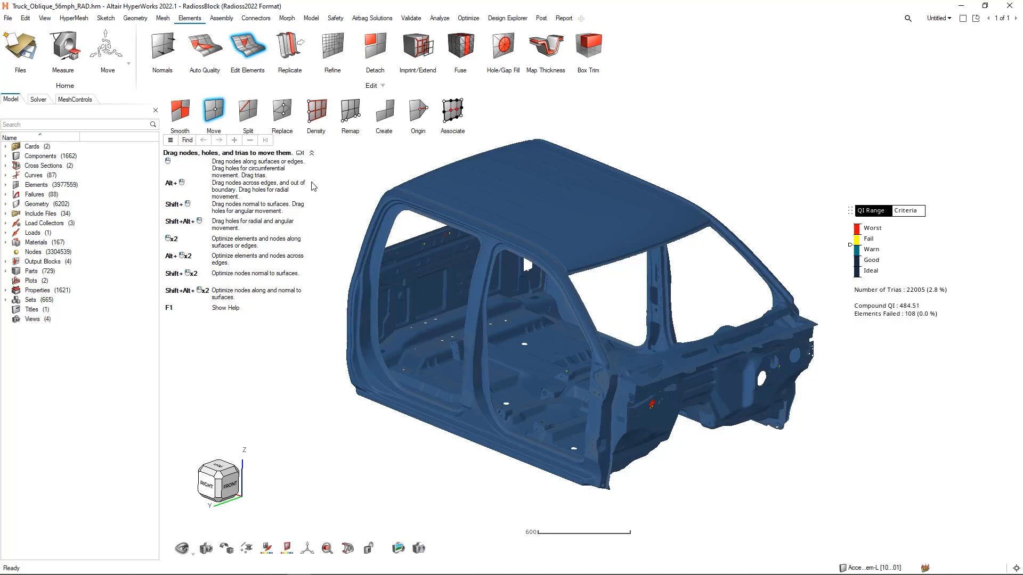
click(300, 154)
- Switch to the element Create tool, view its instructions and demonstration video, and exit element editing
click(391, 113)
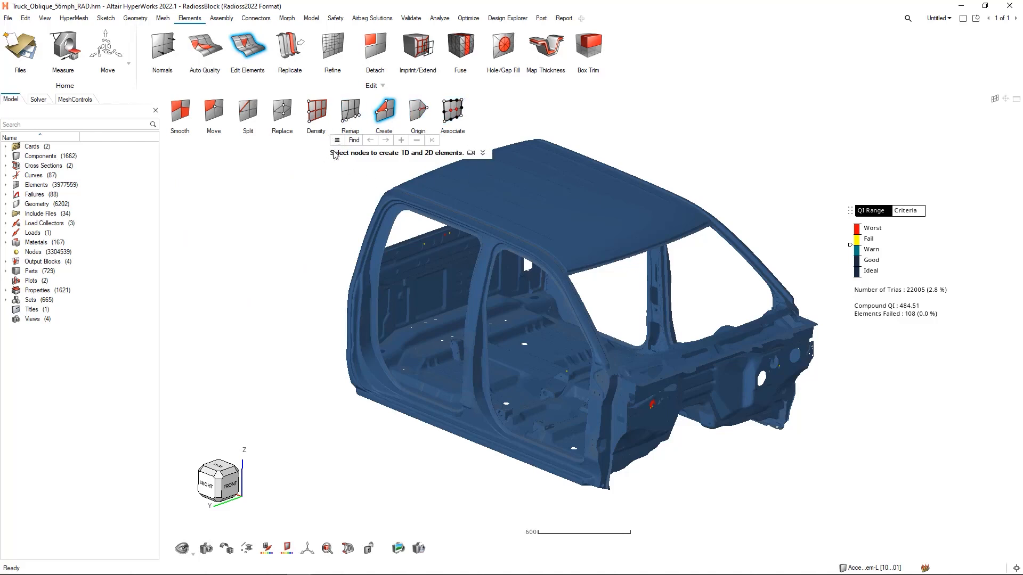
click(483, 154)
click(471, 154)
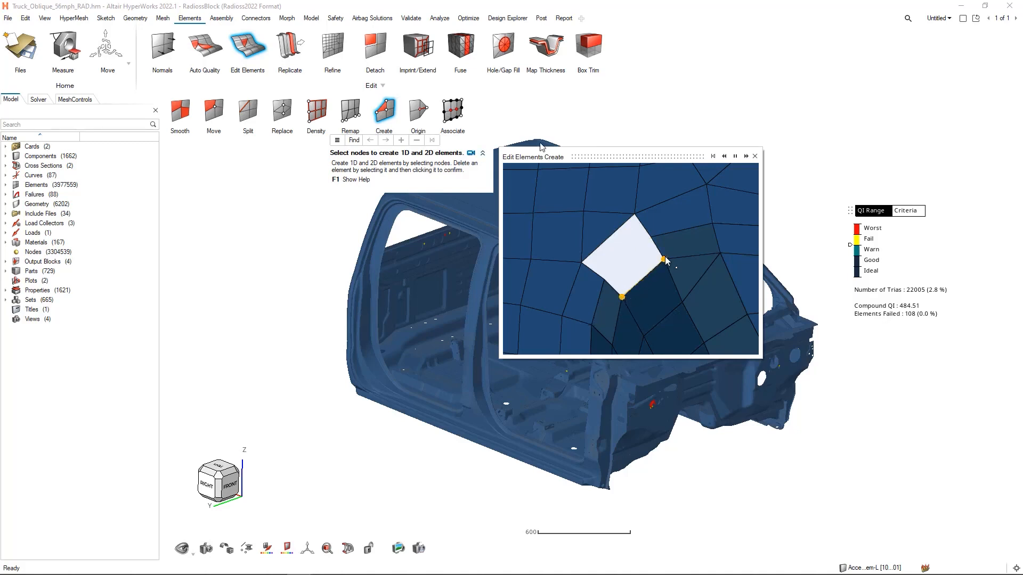
click(754, 156)
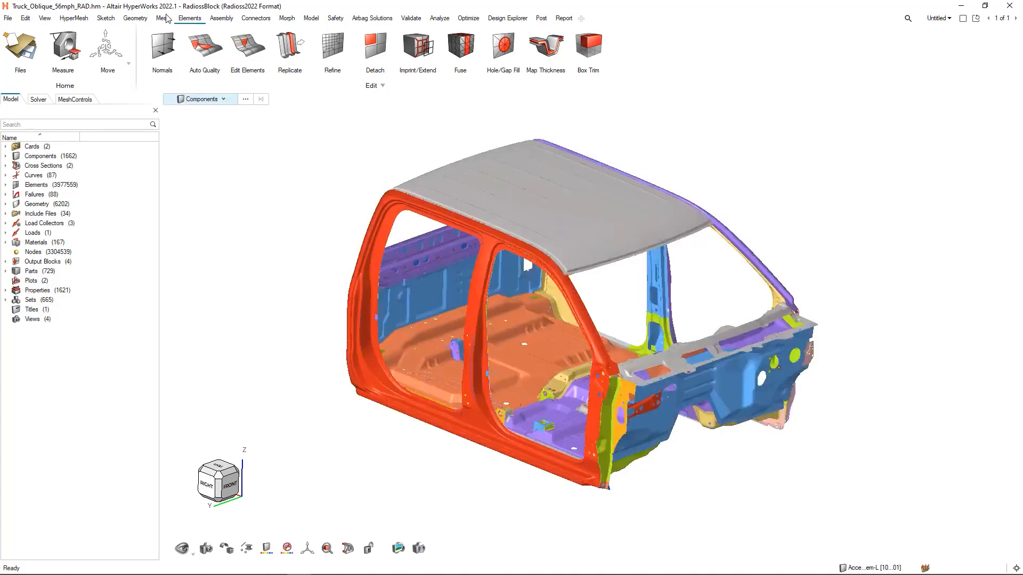
- Inspect the automatic Midsurfaces tool for thin solids and leave it without extracting anything
click(142, 19)
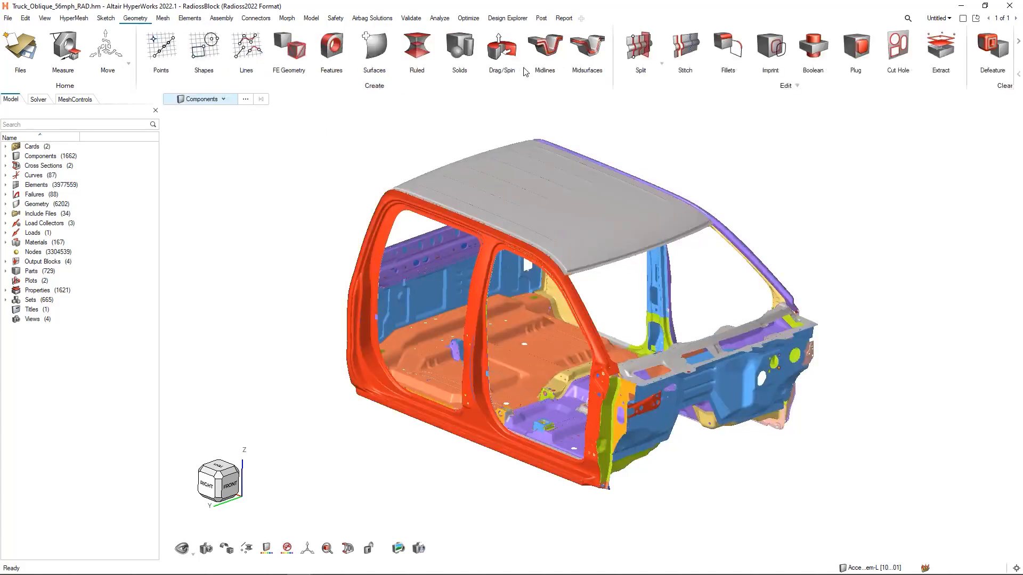
click(594, 51)
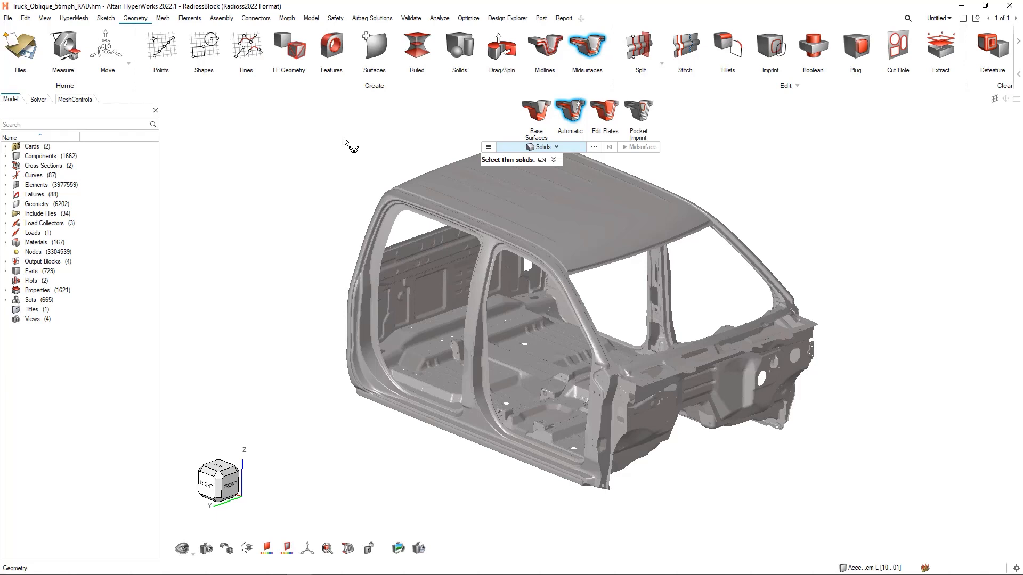
key(Escape)
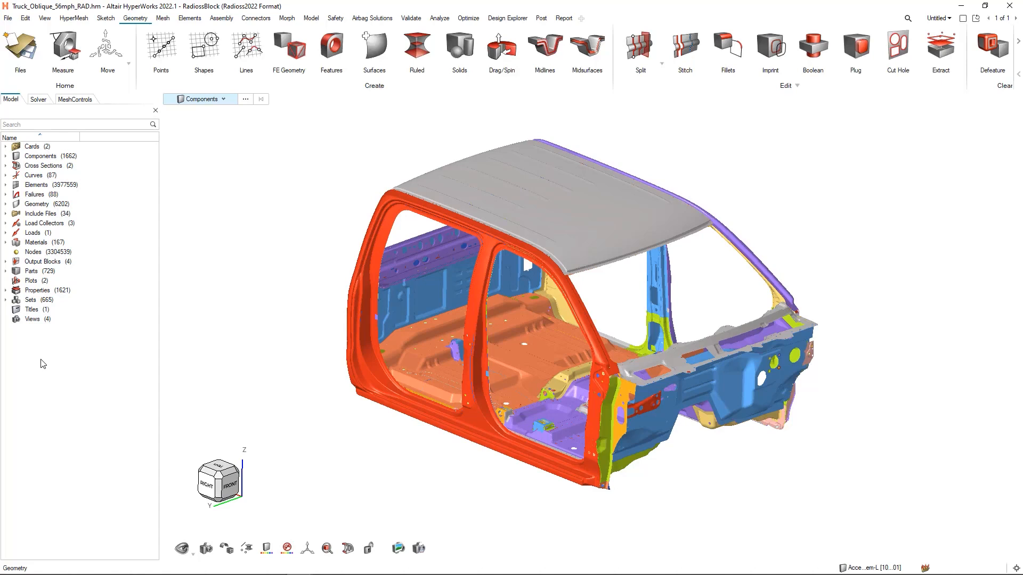
- List all the model's materials in their own browser, widening it and narrowing the Name column to show the card images
click(6, 243)
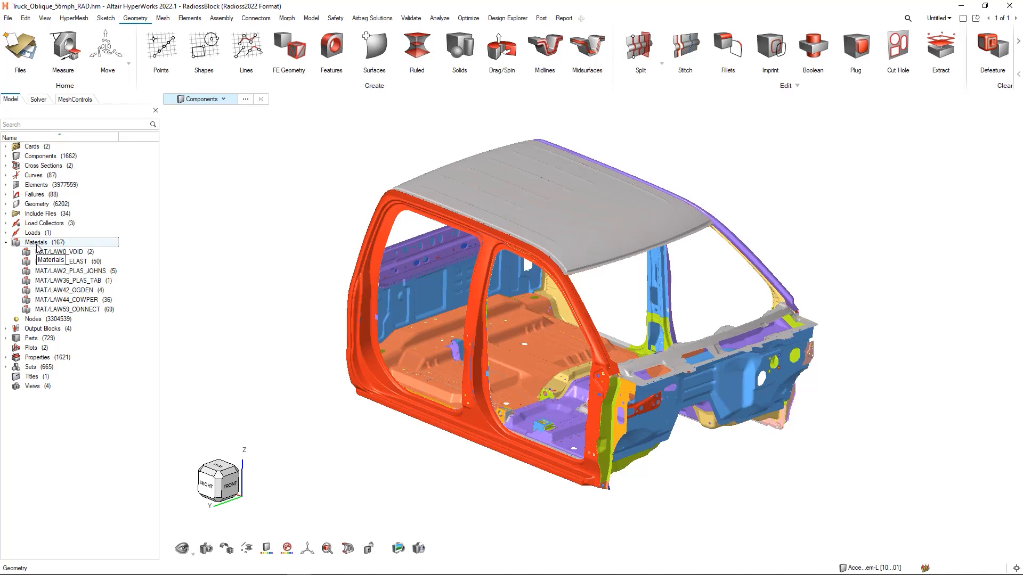
click(37, 246)
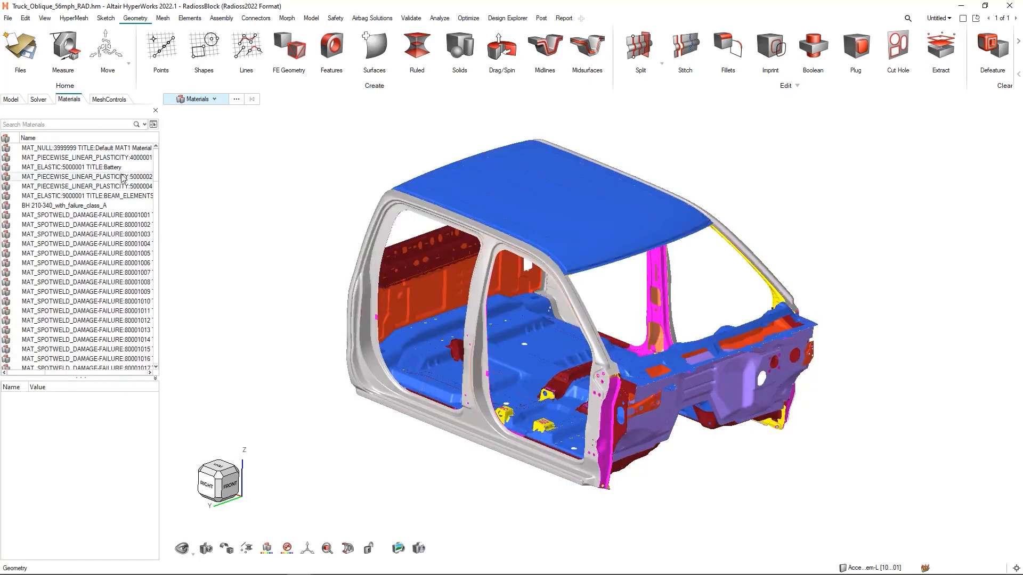
drag(160, 166, 503, 157)
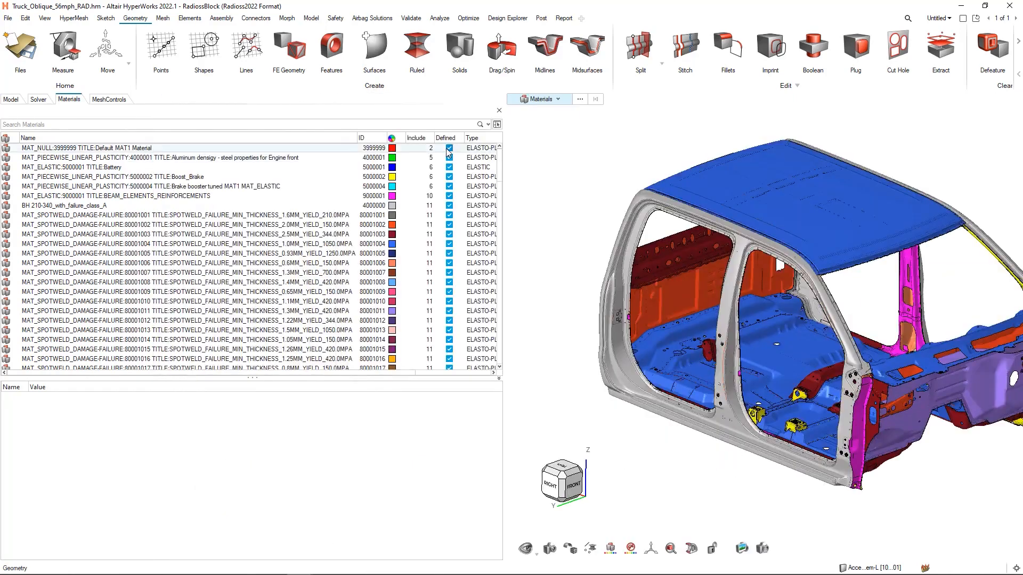
drag(357, 137, 89, 153)
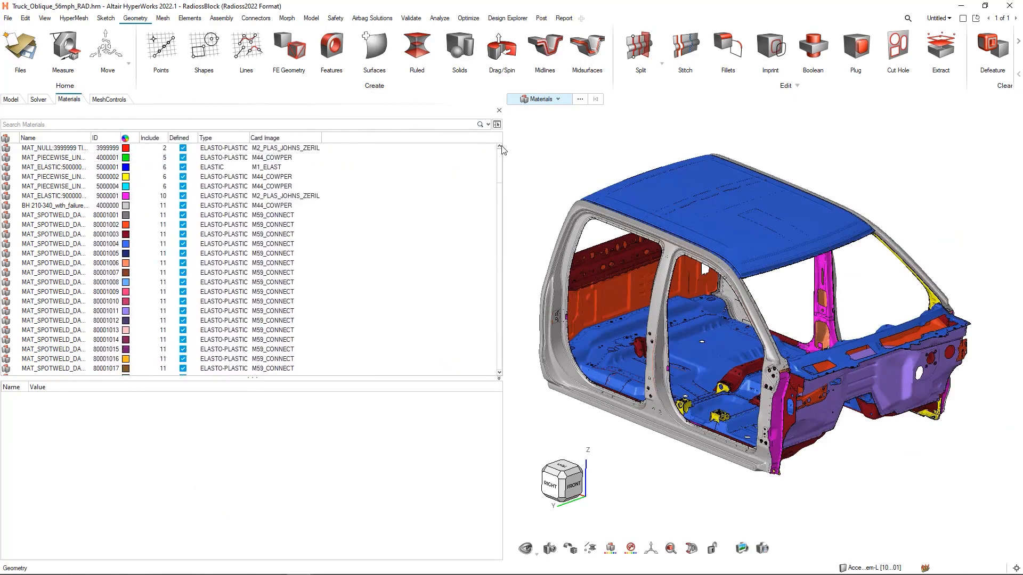
- Narrow the materials browser and inspect the properties of the materials with IDs 3999999, 4000001 and 5000002
drag(504, 139, 327, 165)
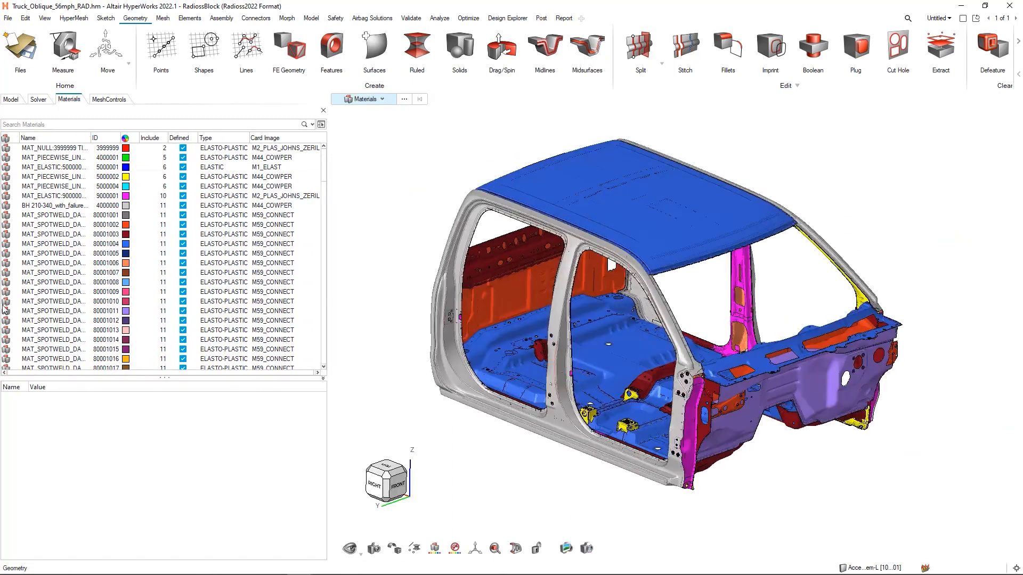
click(48, 149)
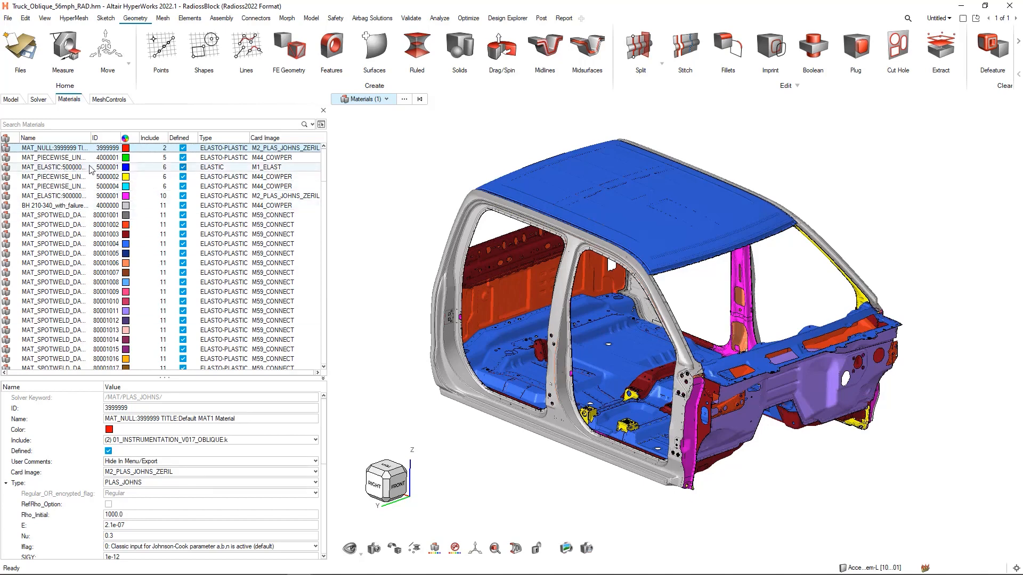
ctrl+click(62, 159)
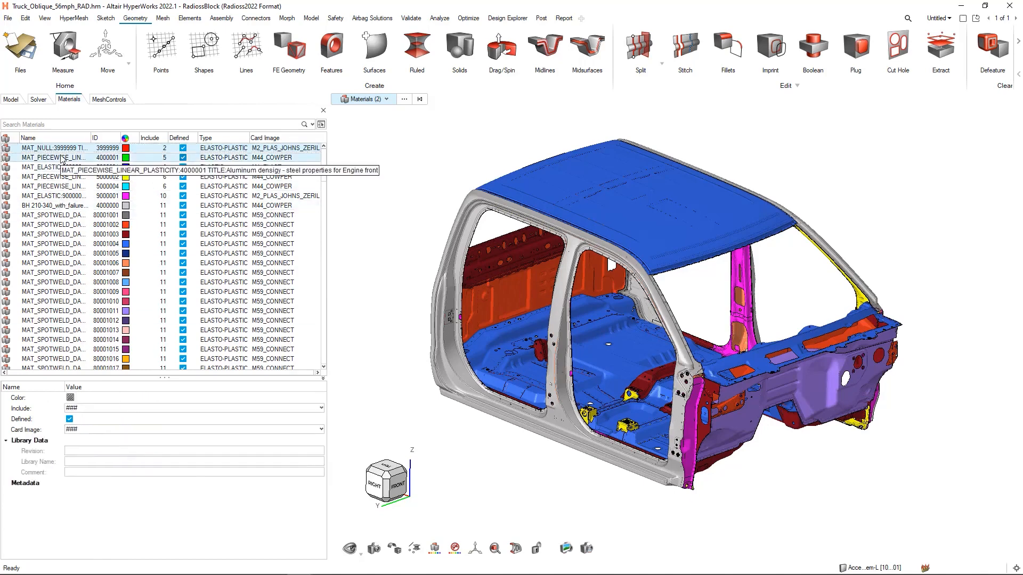
click(57, 177)
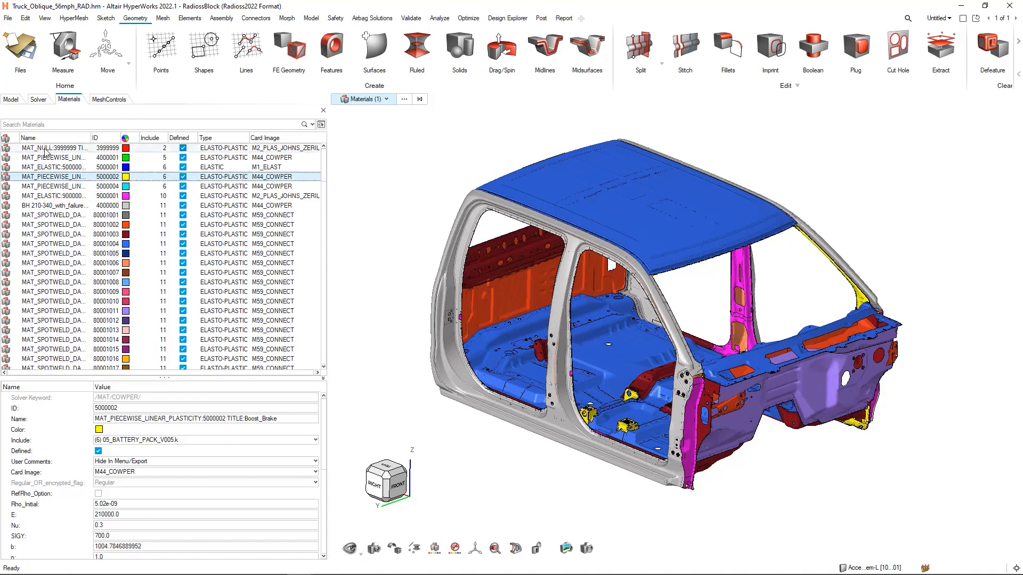
- Filter the materials list with an advanced search for Type equal to ELASTO-PLASTIC
click(17, 125)
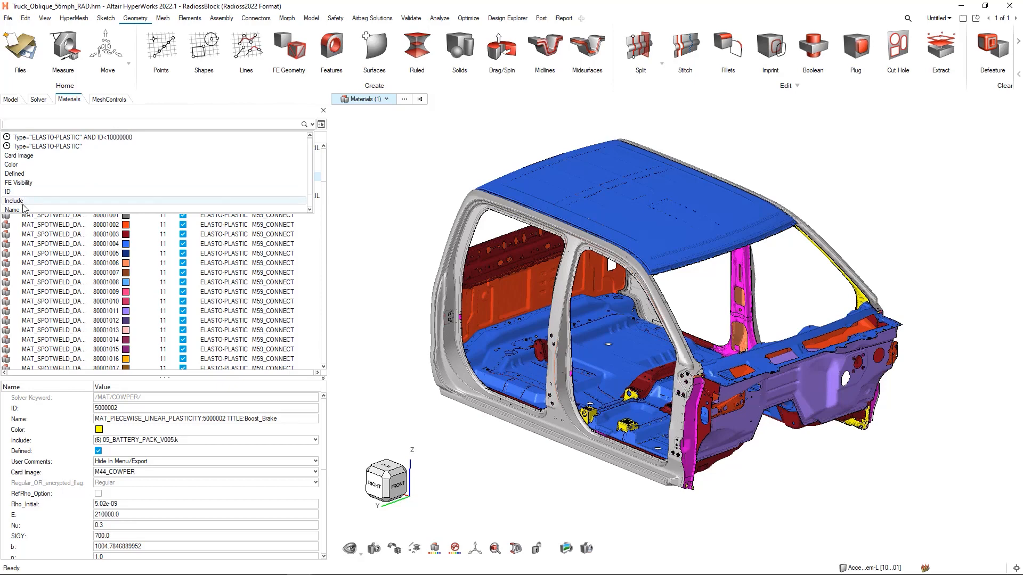
scroll(23, 206, down, 1)
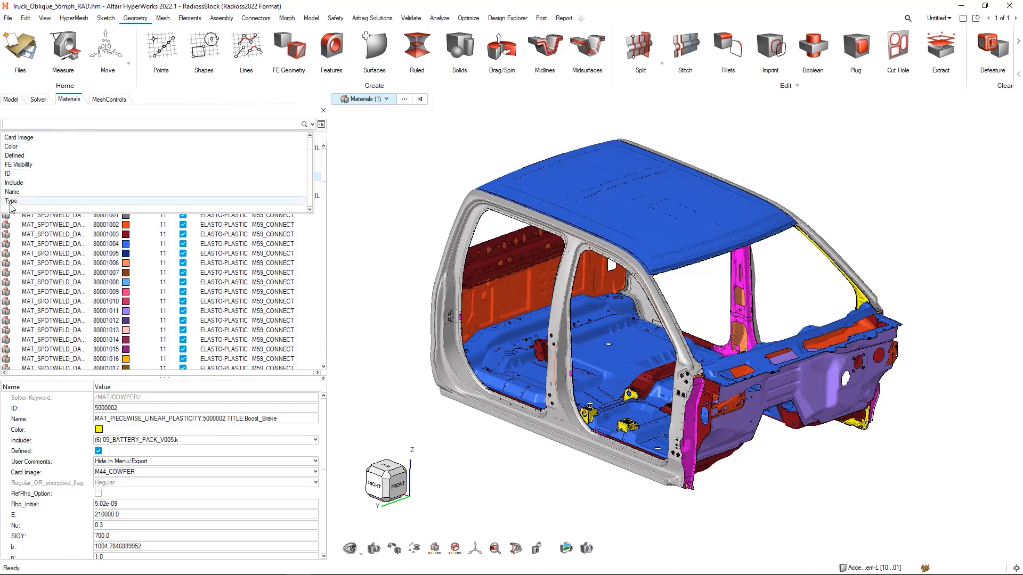
click(15, 202)
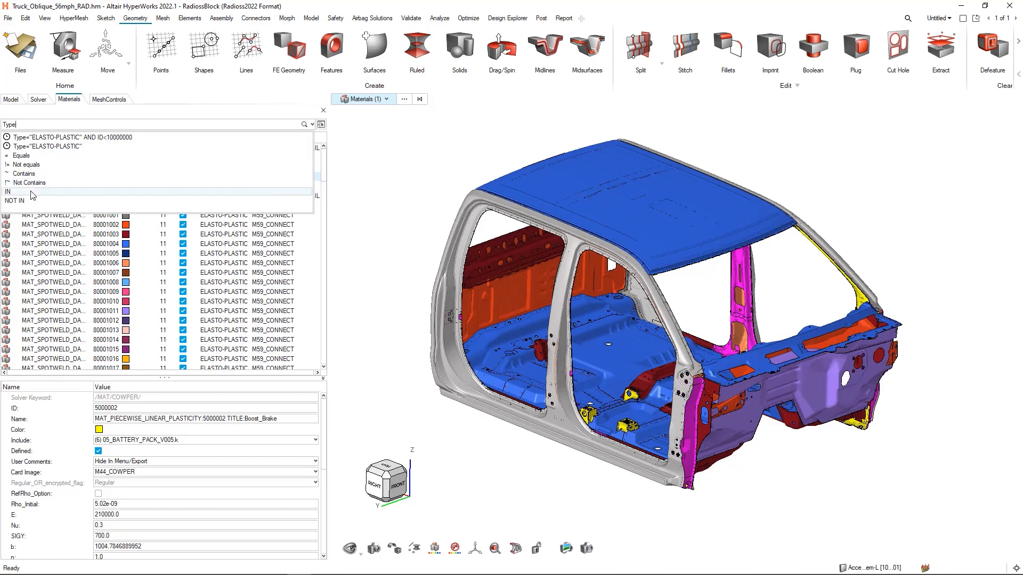
click(25, 156)
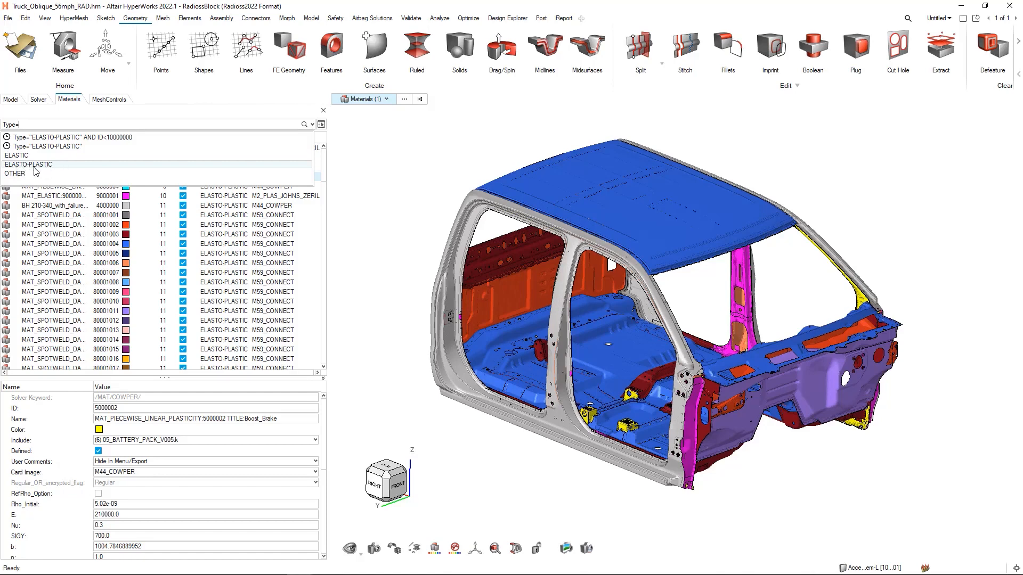
click(35, 166)
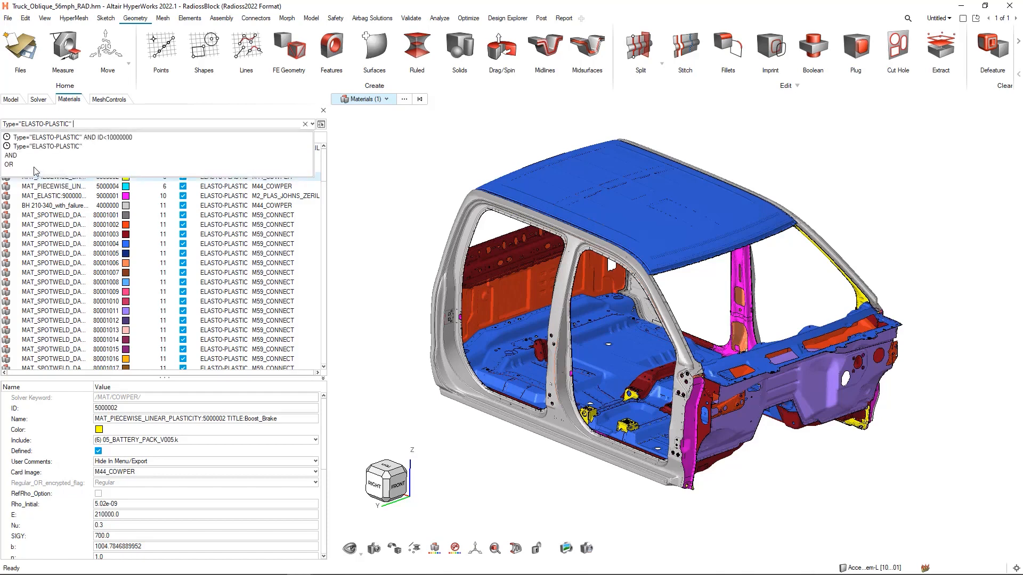
key(Return)
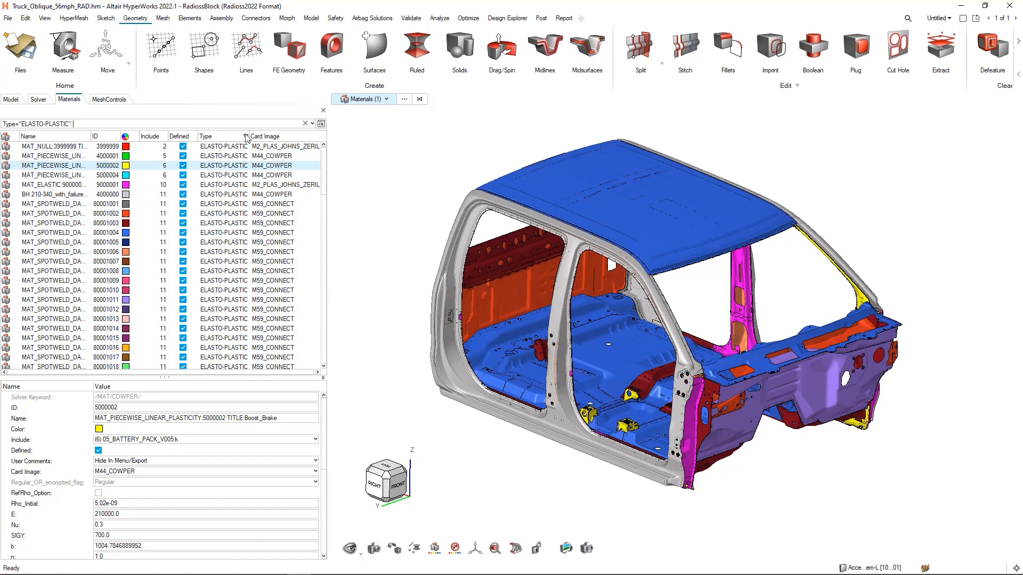
- Extend the materials filter with an AND condition limiting it to IDs less than 10000000
click(94, 126)
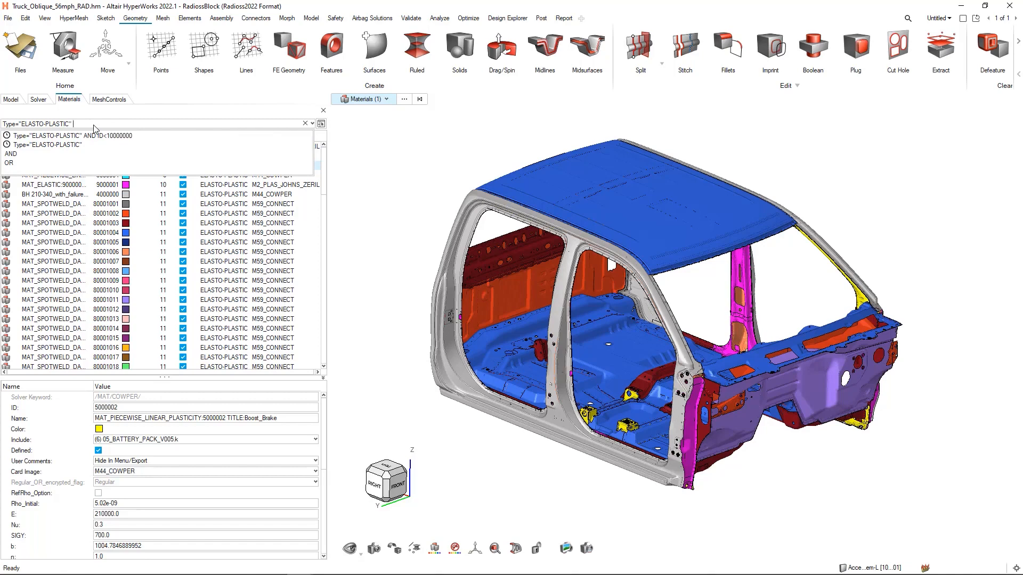
click(11, 154)
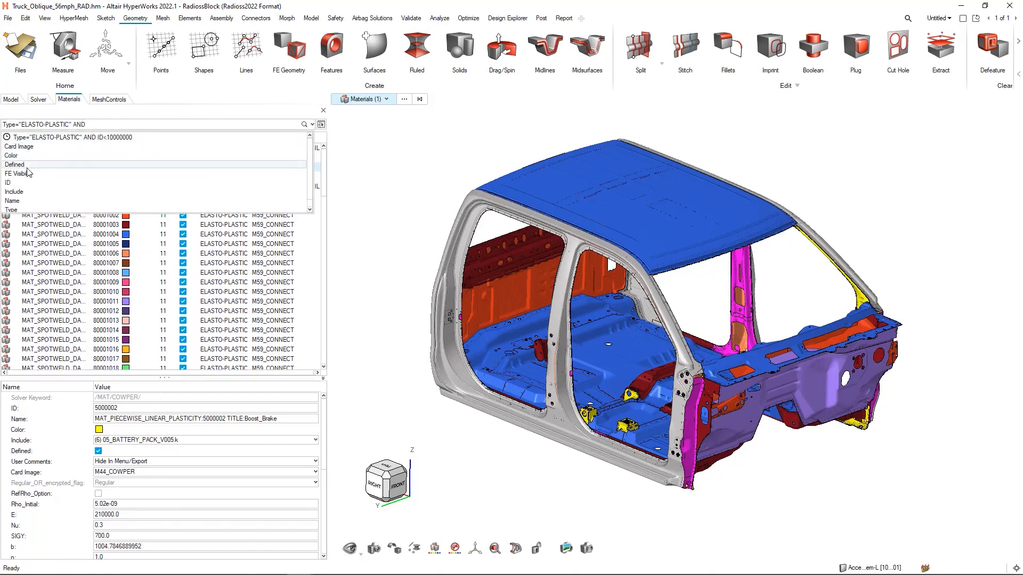
click(17, 182)
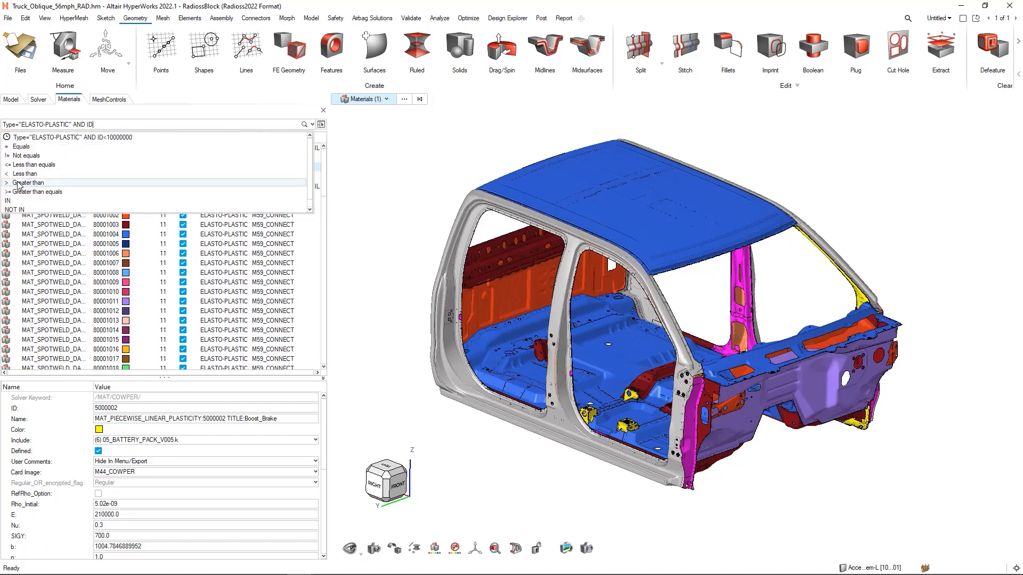
text(<)
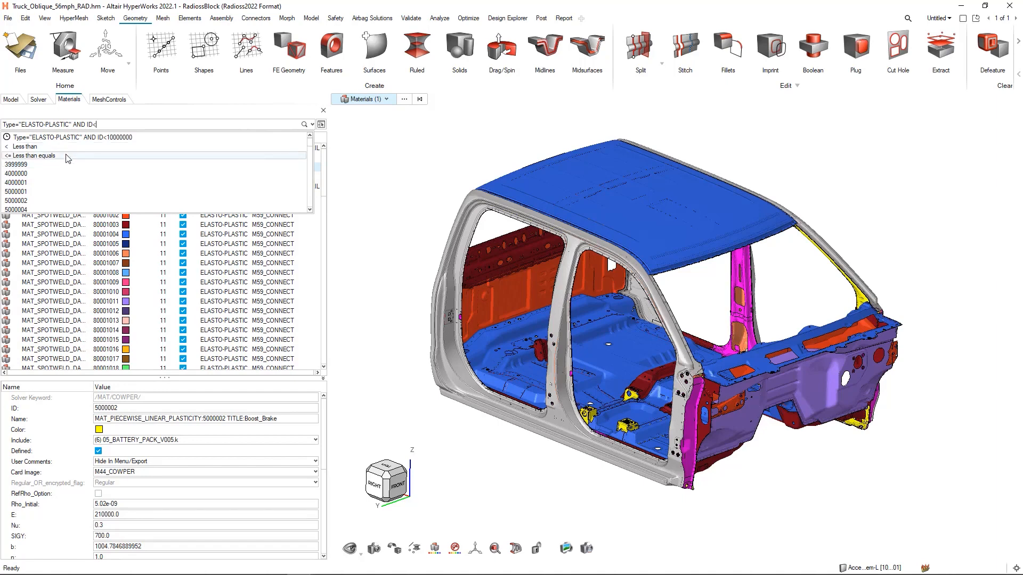
text(100)
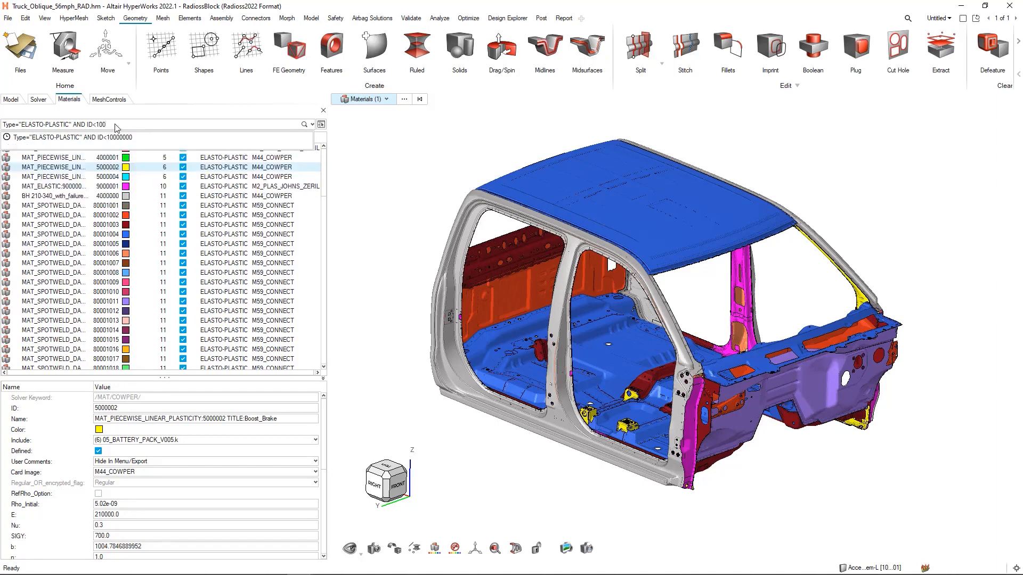
text(00000)
key(Return)
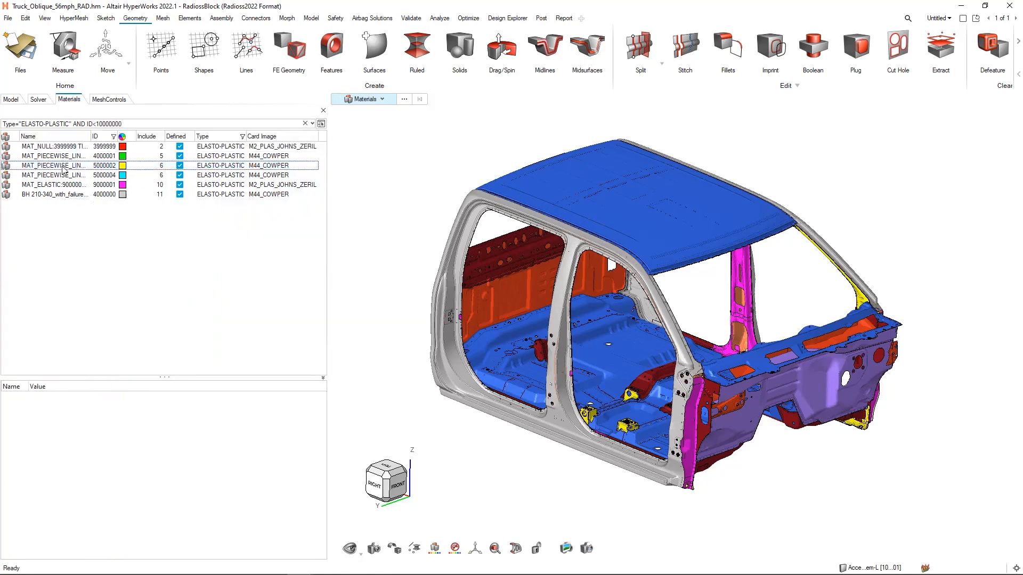
- Select all the filtered materials and isolate the parts that use them in the model view
click(56, 195)
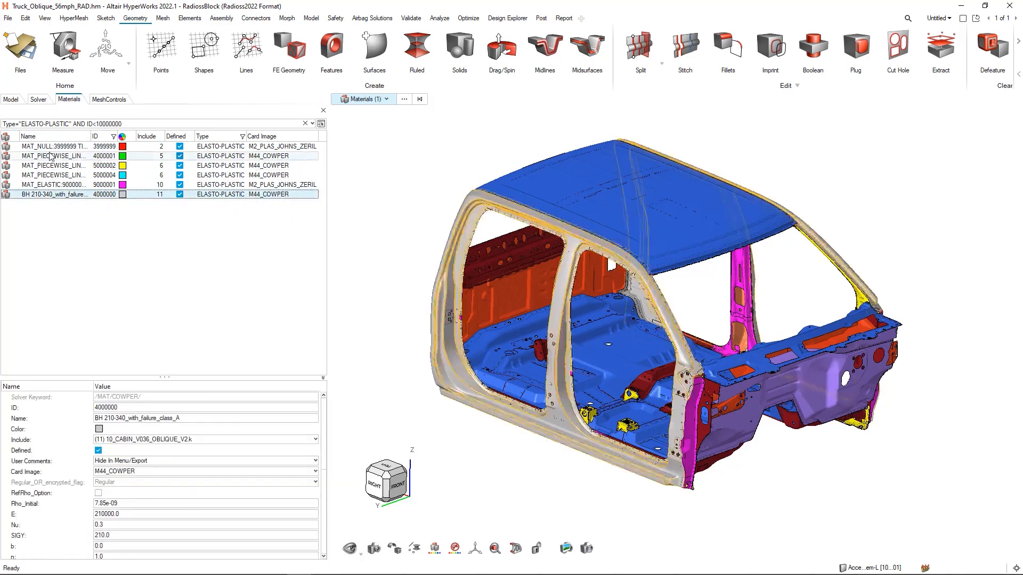
shift+click(50, 149)
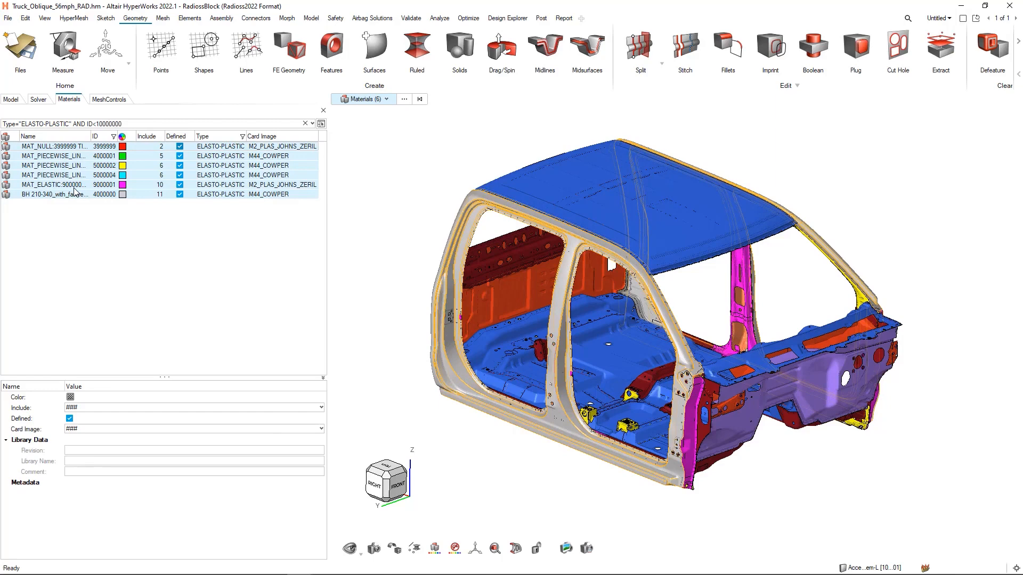
right_click(75, 192)
click(103, 257)
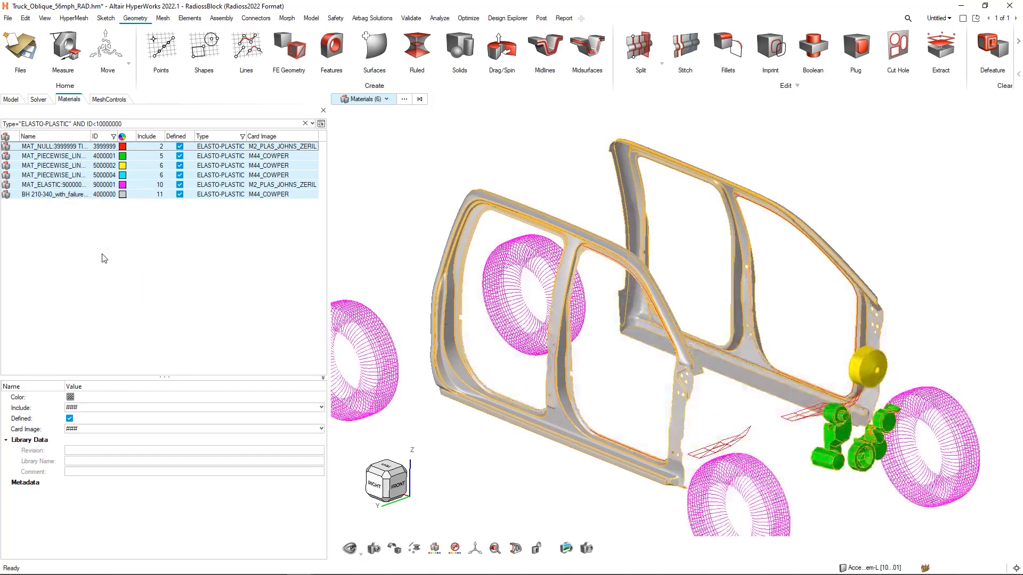
right_drag(377, 239, 426, 209)
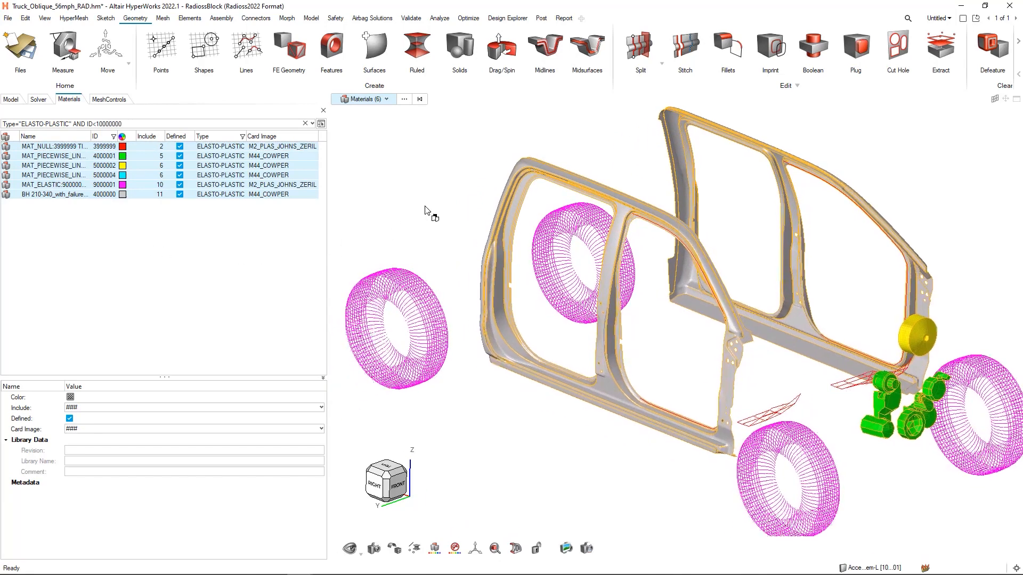
scroll(442, 218, down, 3)
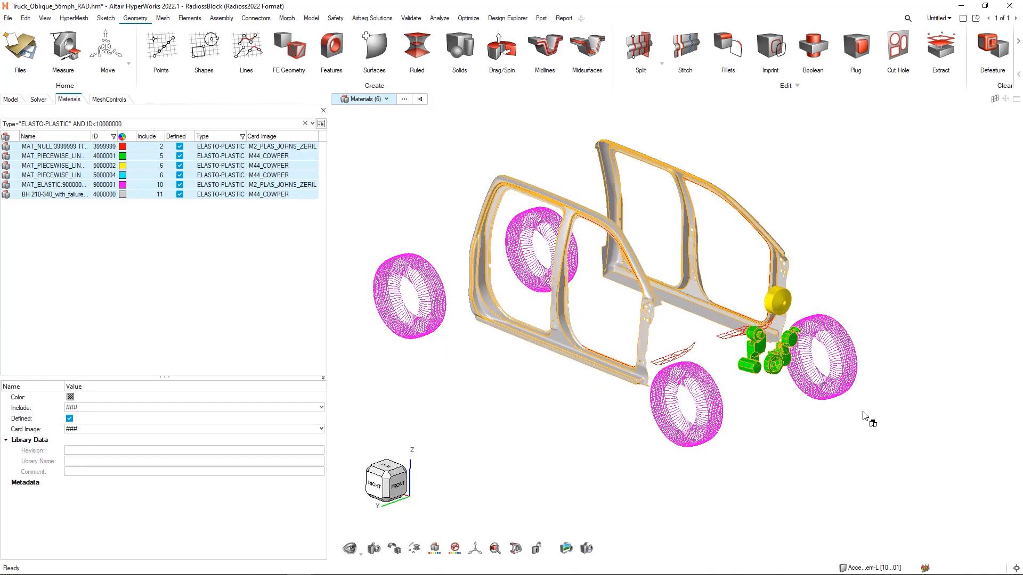
- Close the materials browser, list the components in their own browser and recall the saved Cabin view
right_click(105, 272)
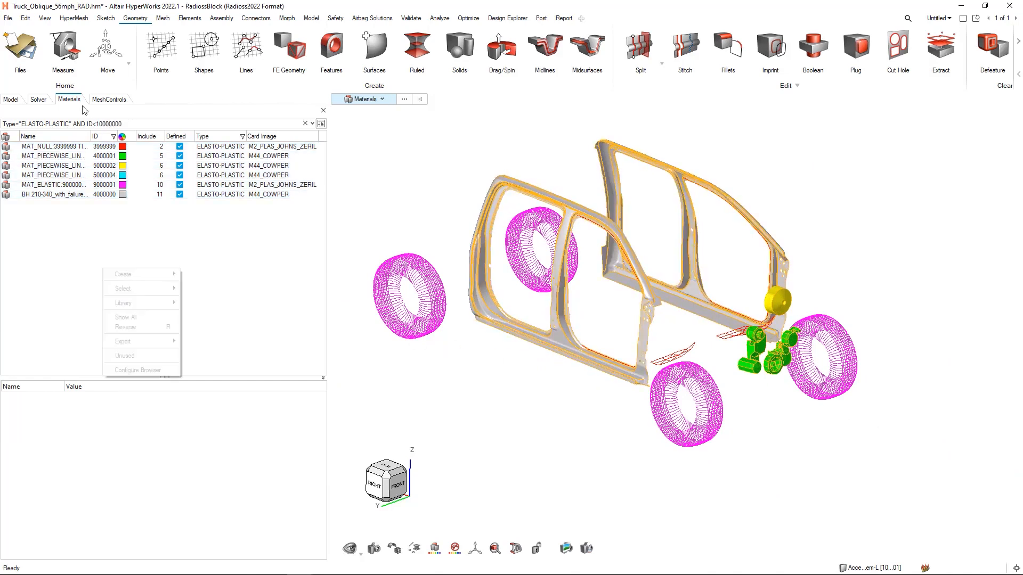
click(323, 111)
click(323, 110)
click(12, 99)
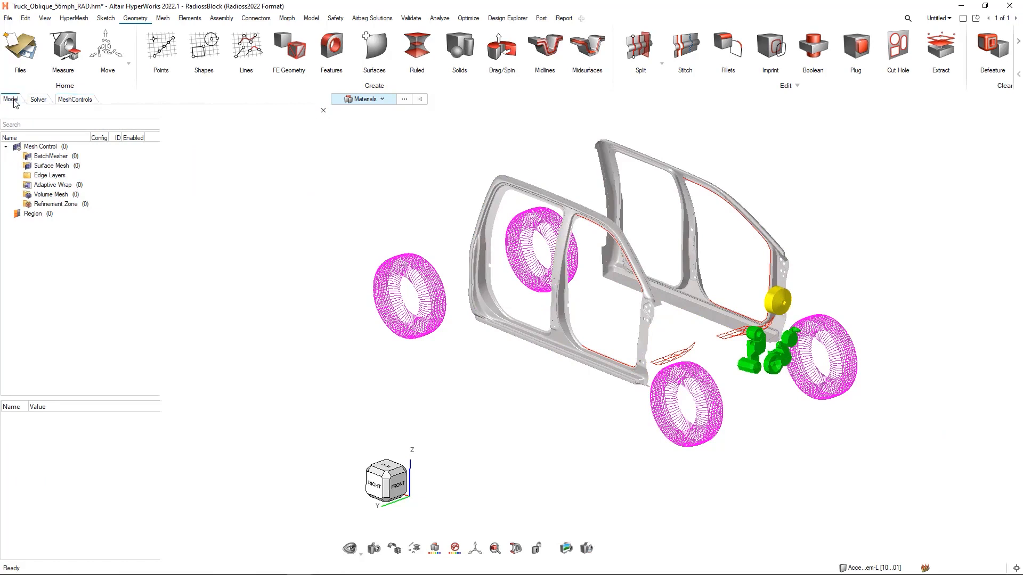
click(43, 156)
double_click(45, 156)
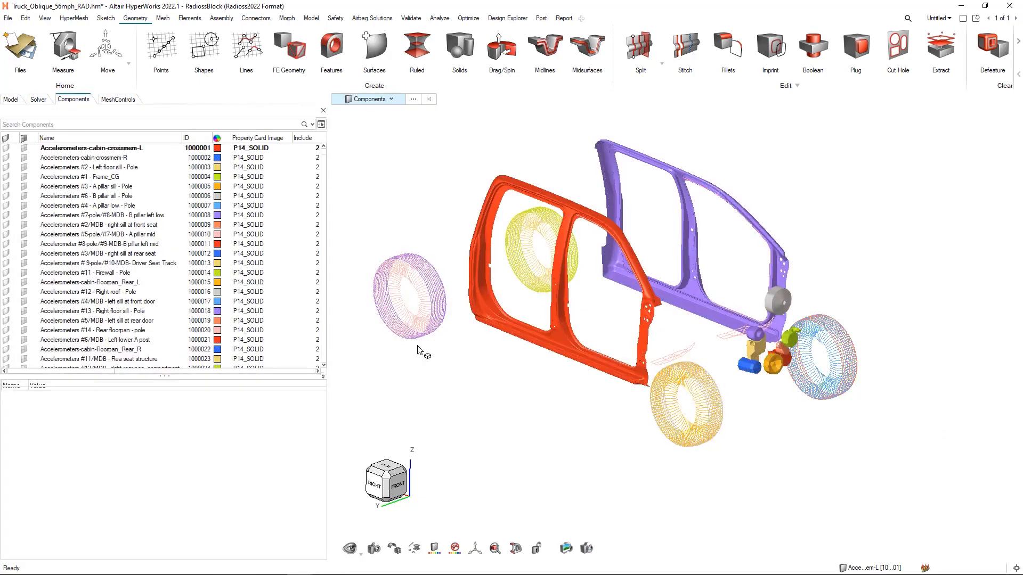
click(374, 550)
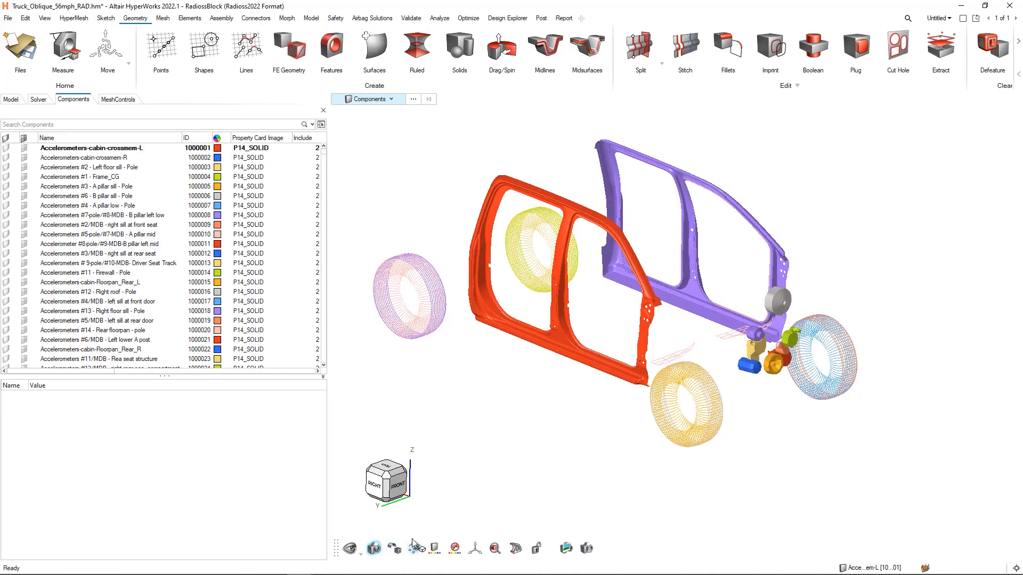
click(416, 489)
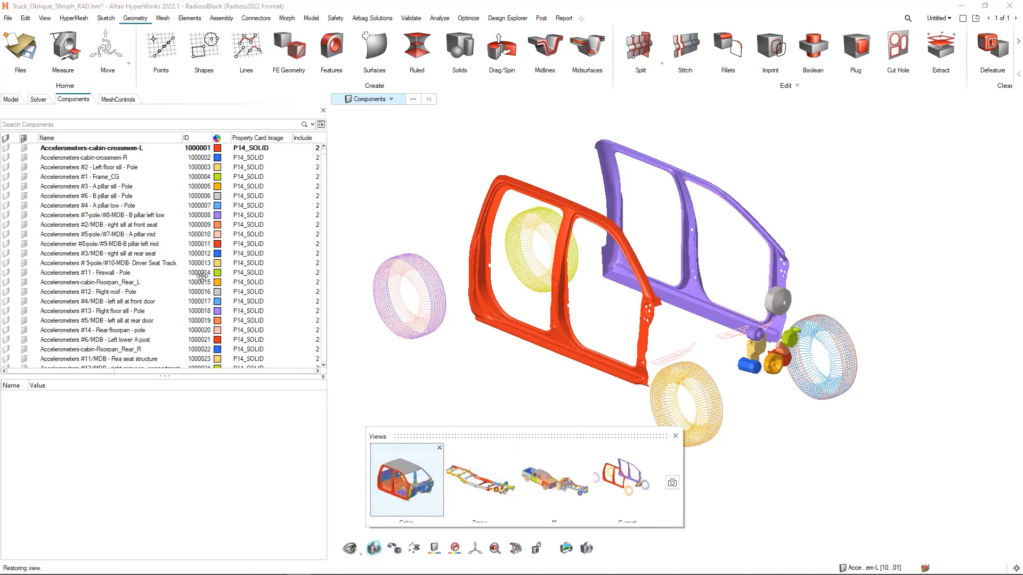
- Filter the components list for names containing "Rear"
click(31, 125)
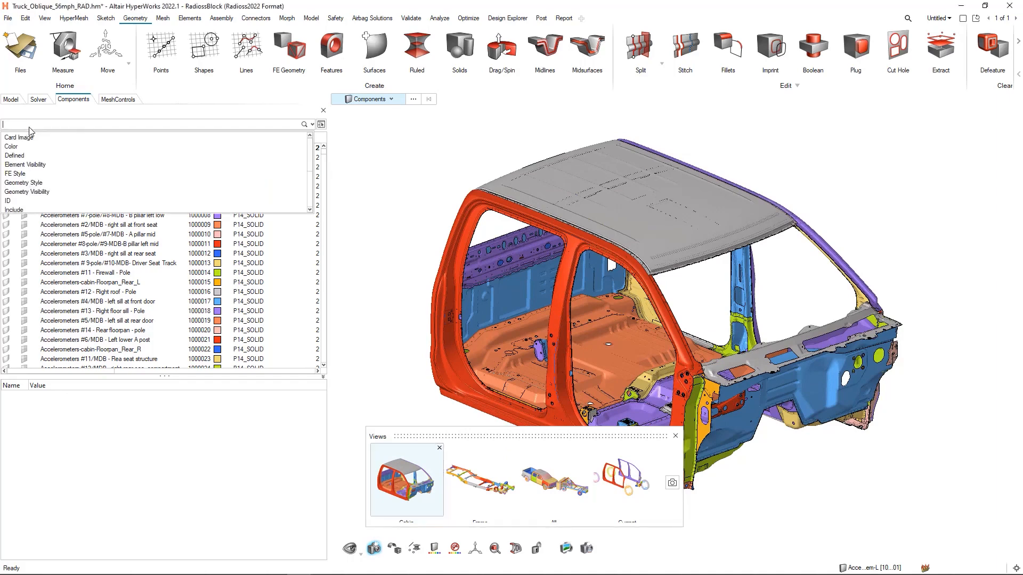
scroll(32, 155, down, 3)
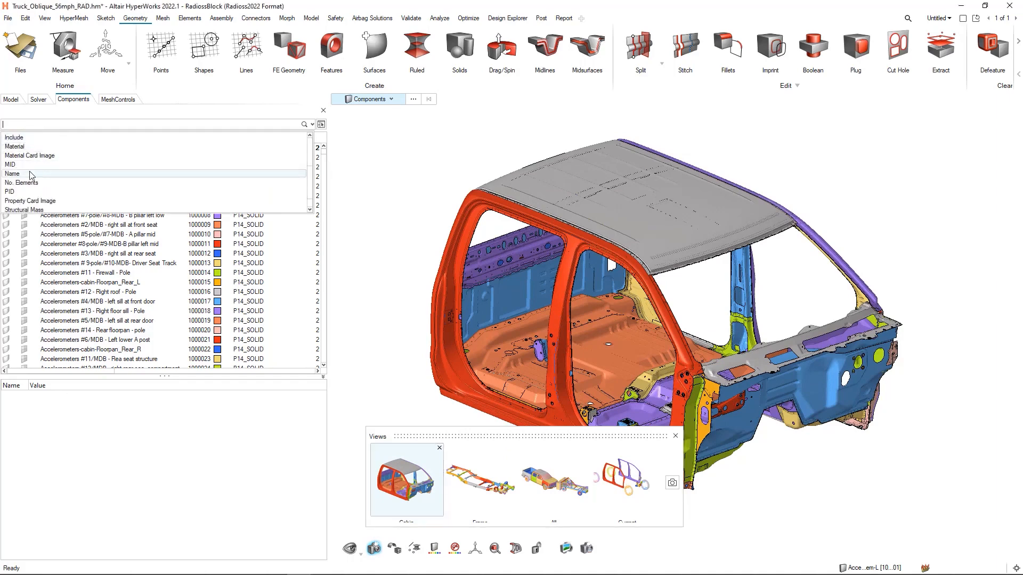
click(26, 173)
click(27, 158)
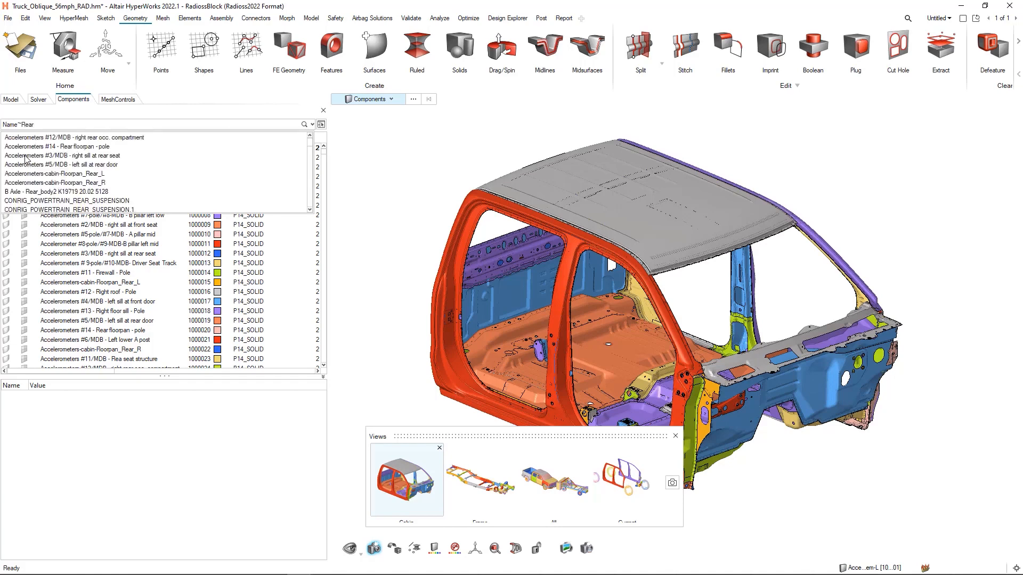
key(Return)
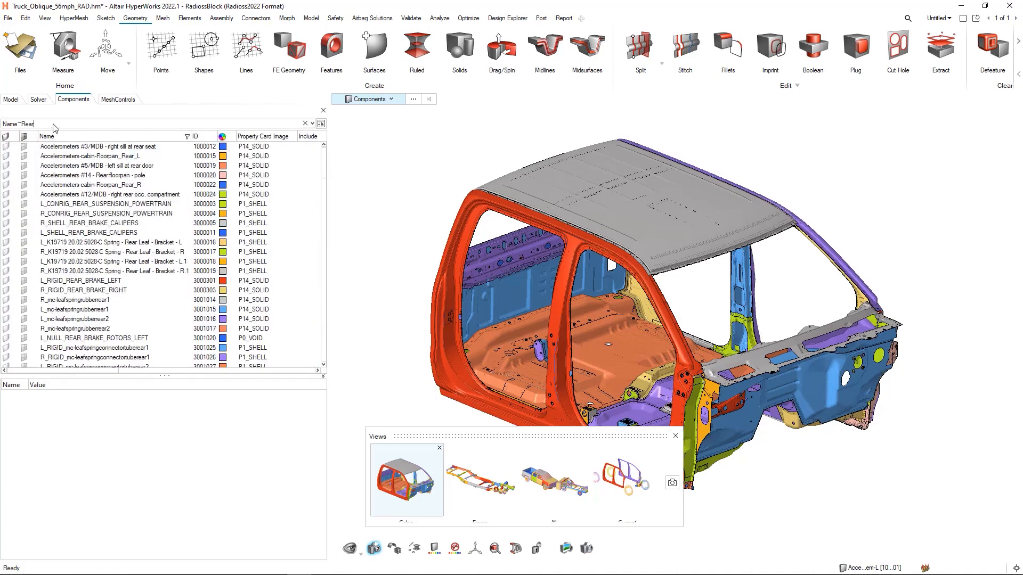
- Extend the components filter with an AND condition requiring Include not equal to 37
text(AND)
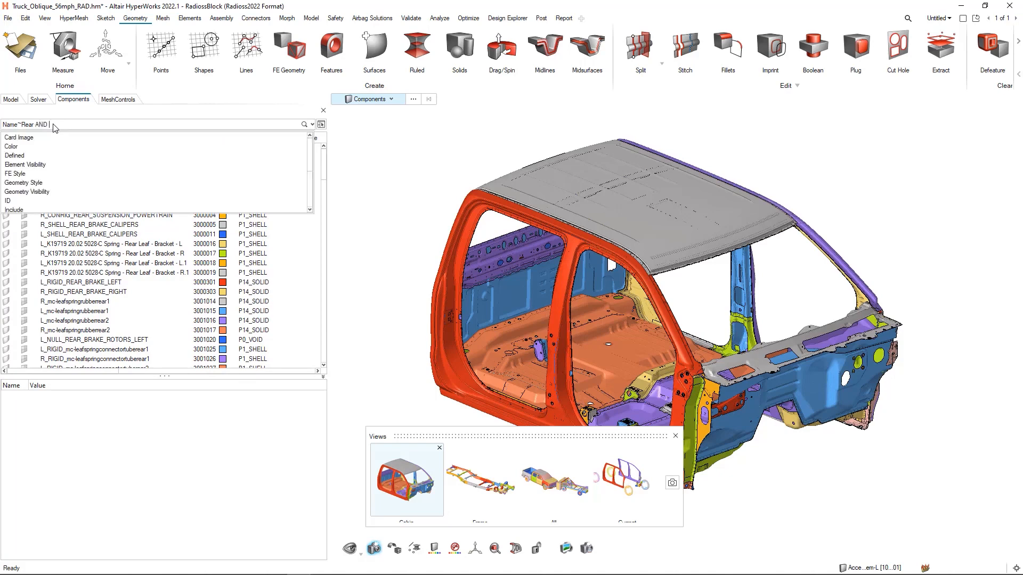
scroll(27, 178, down, 2)
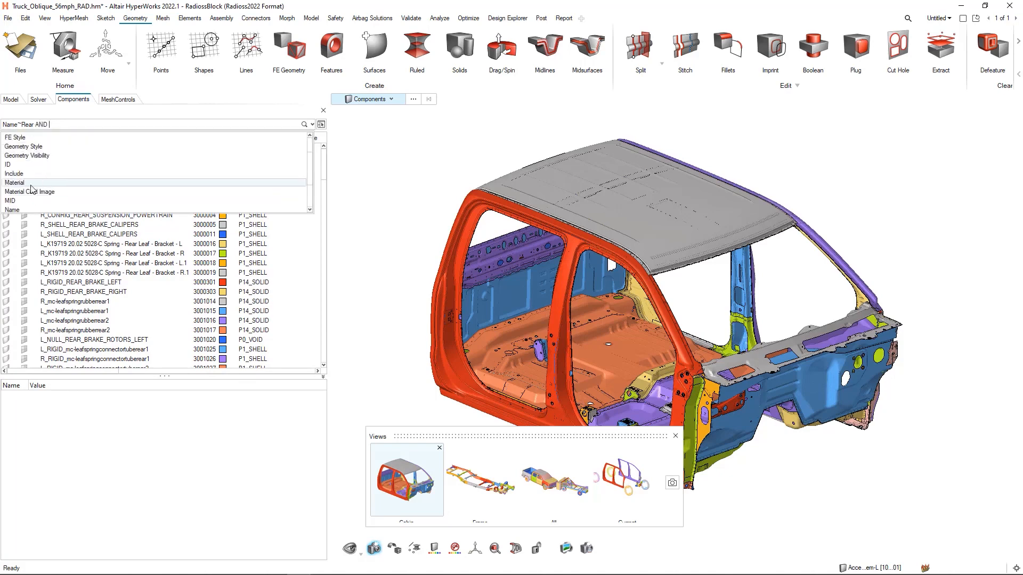
click(26, 174)
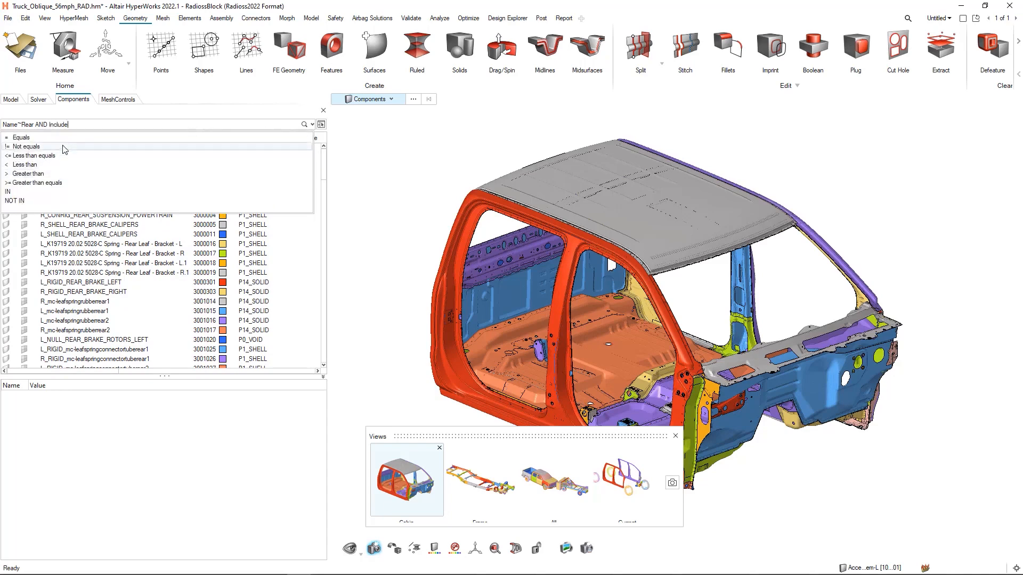
click(32, 148)
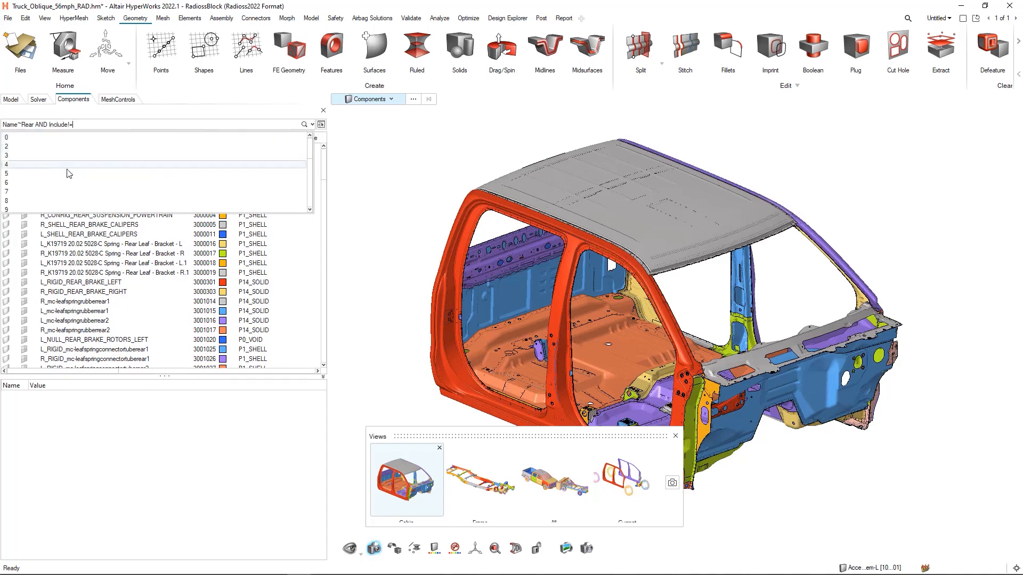
click(33, 203)
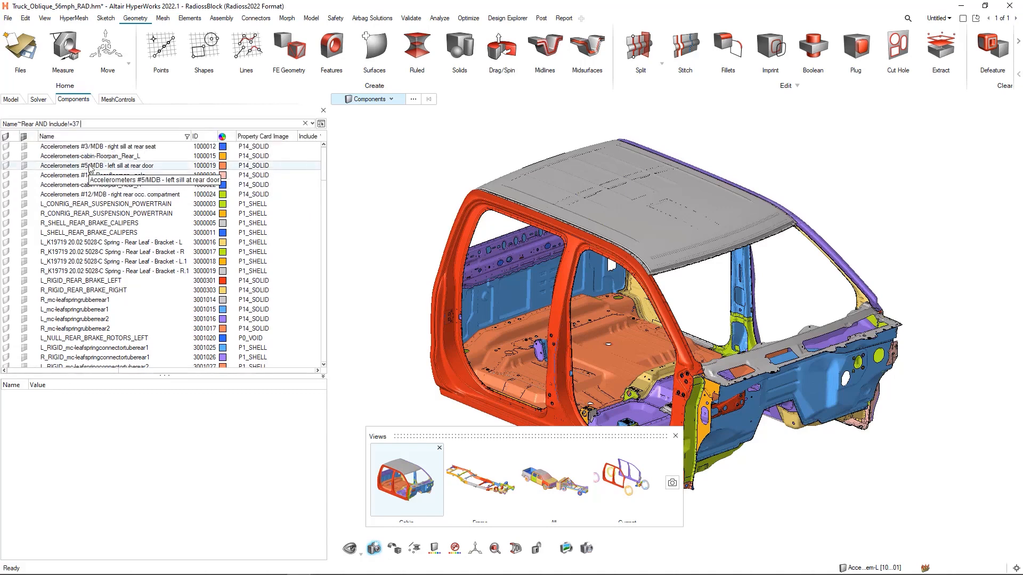
- Extend the components filter with another AND condition requiring MID greater than 10000000
text(AND)
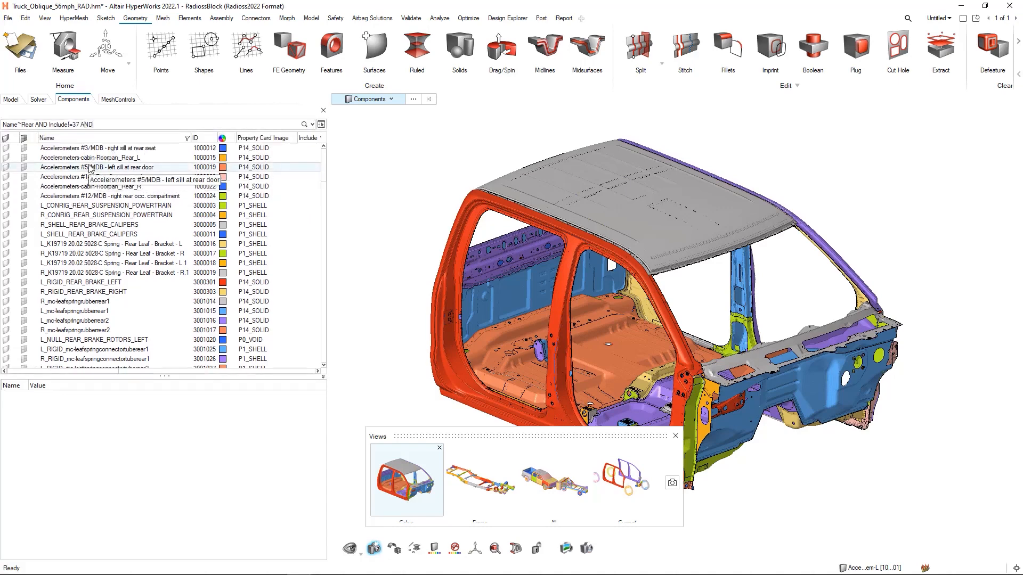
text( MID)
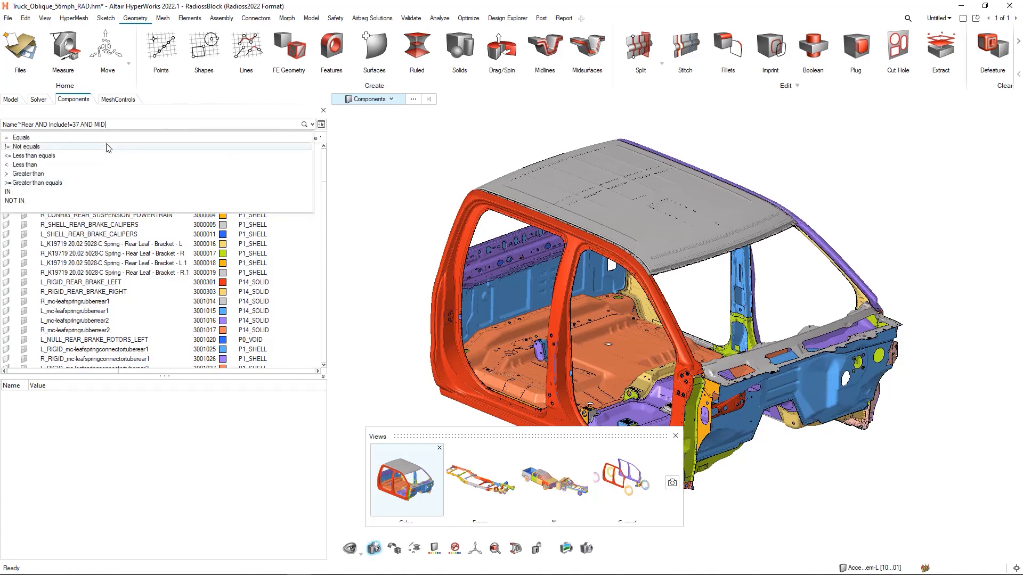
click(45, 175)
text(1)
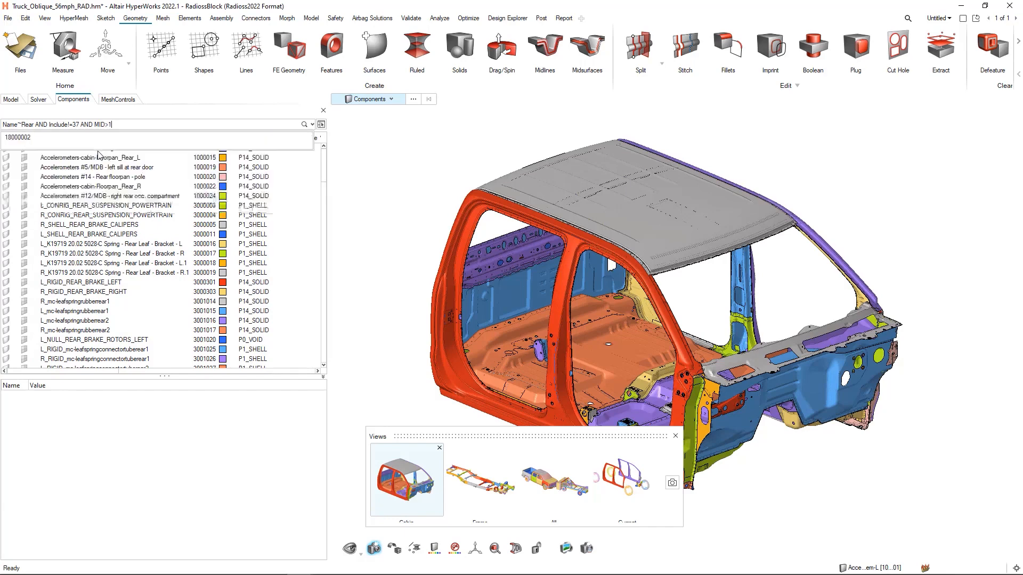
text(0000000)
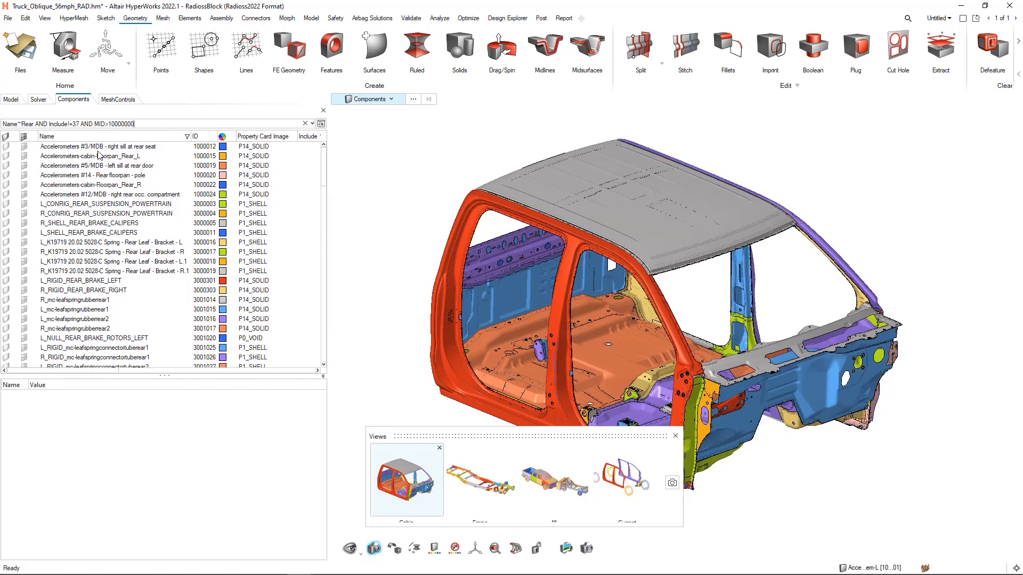
- Select all the filtered components, isolate them in the model view and close the saved views list
click(137, 177)
key(ctrl+a)
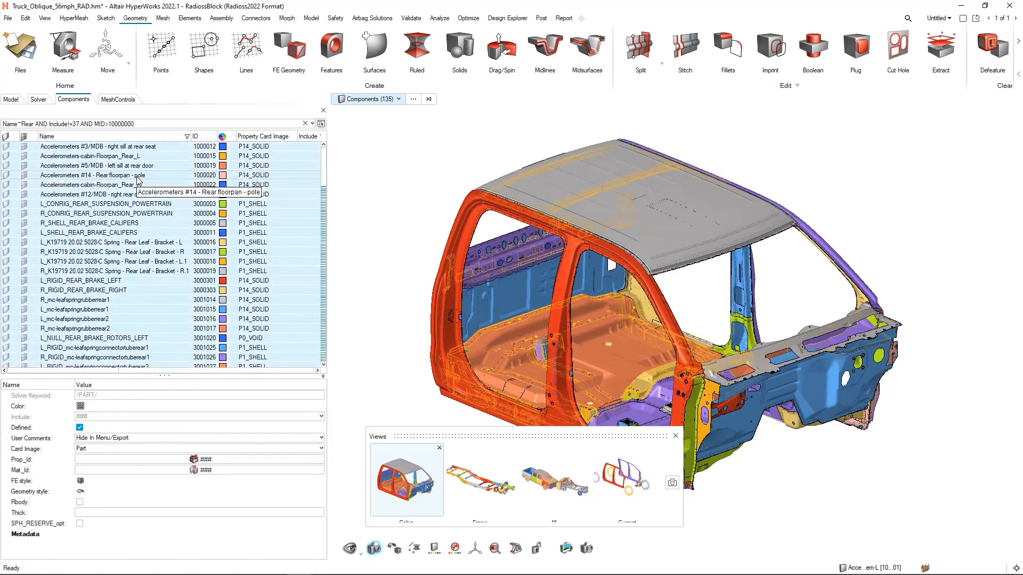
right_click(136, 179)
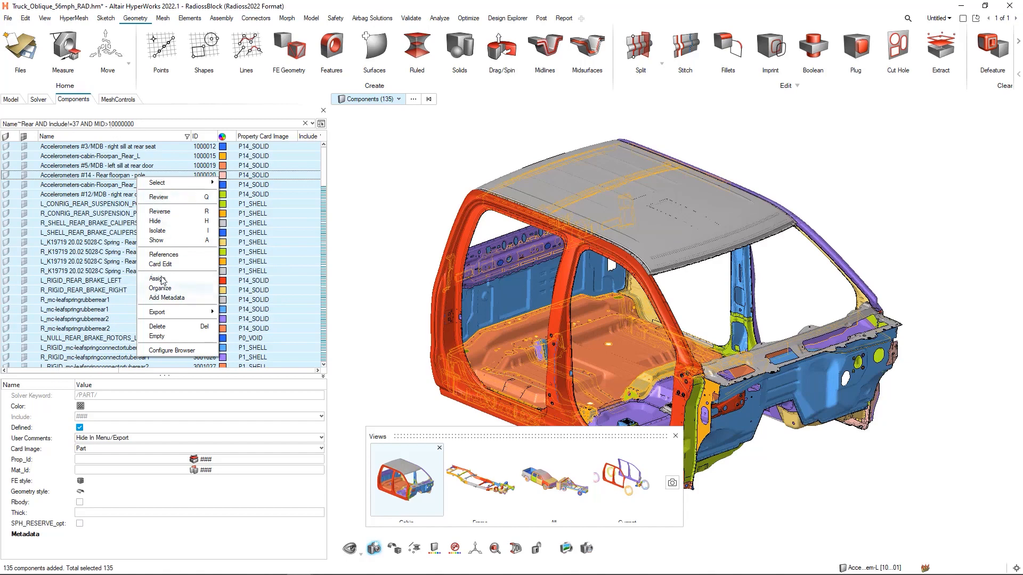
click(163, 232)
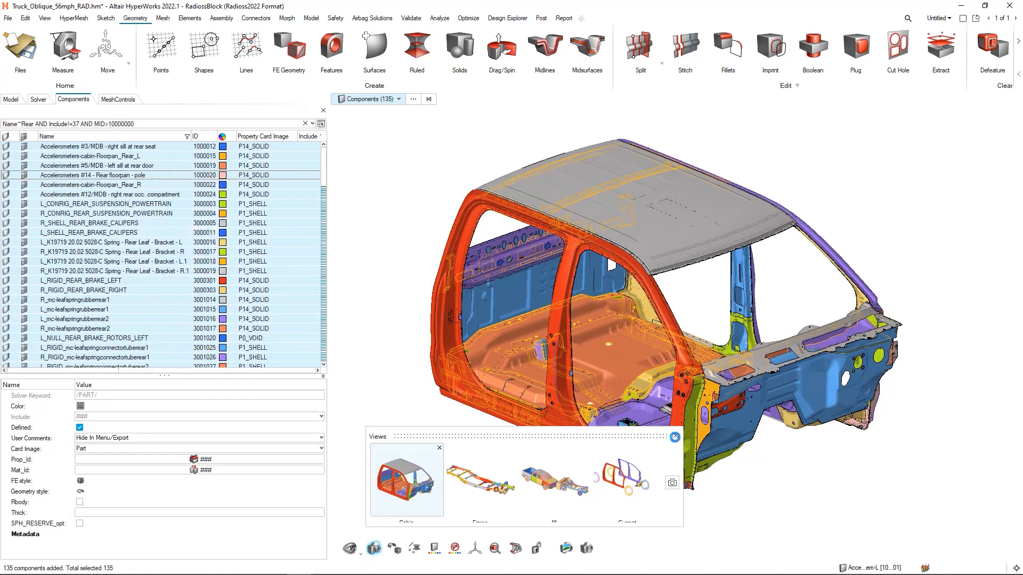
click(674, 437)
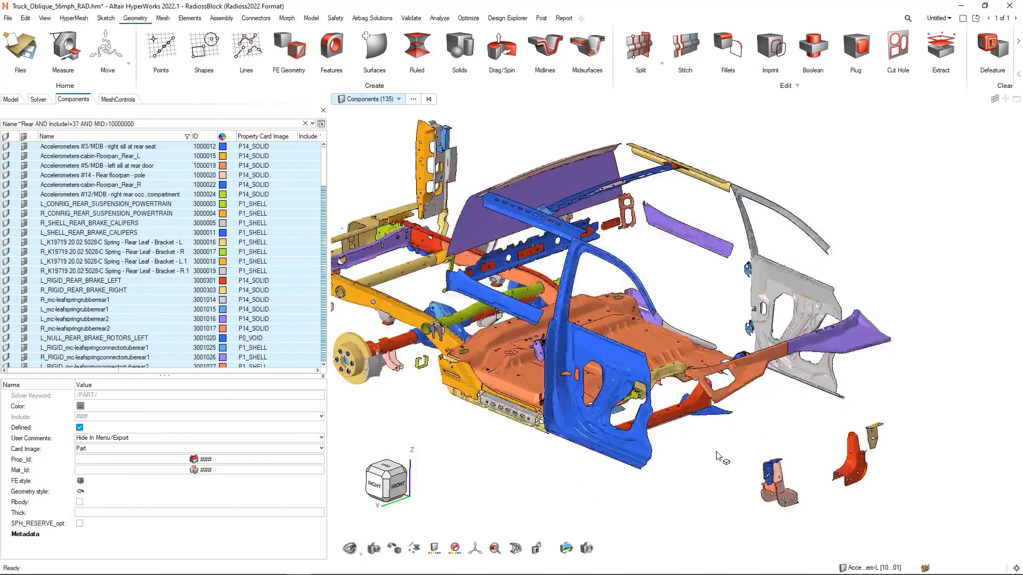
scroll(721, 447, down, 3)
right_drag(703, 438, 723, 430)
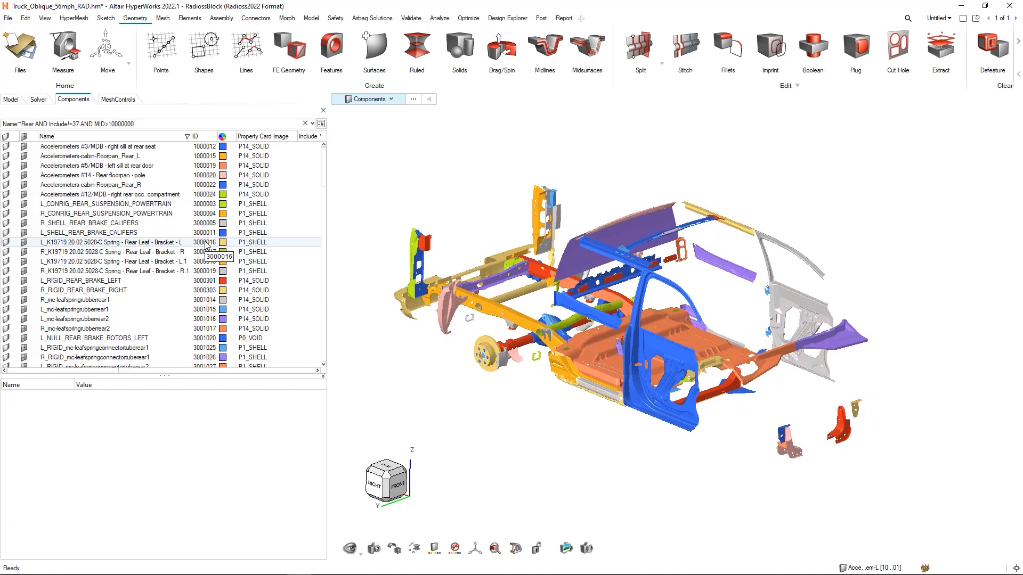
- Inspect the properties of the L_CONRIG_REAR_SUSPENSION_POWERTRAIN component and clear the selection
click(101, 206)
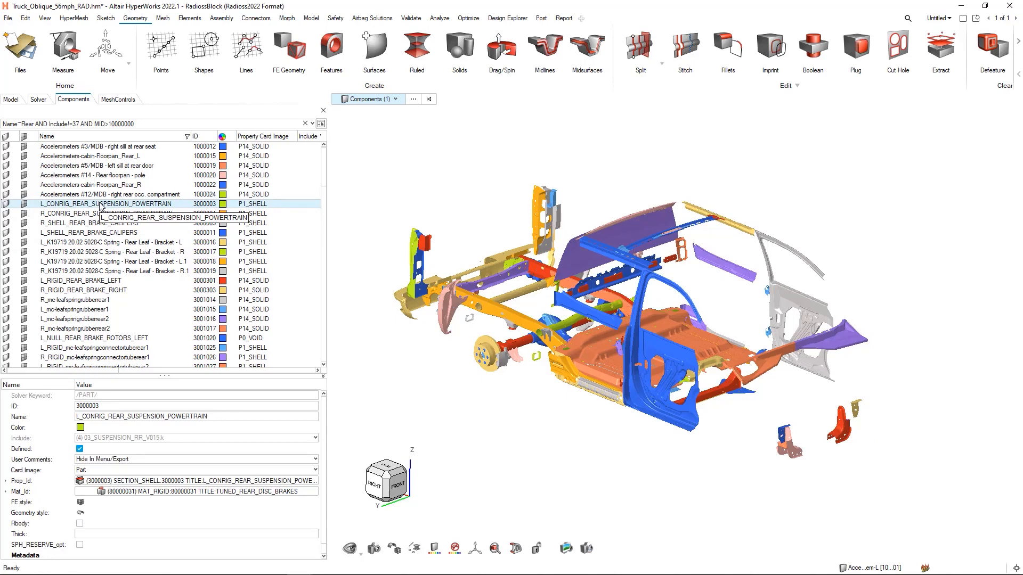
click(386, 416)
right_drag(481, 425, 459, 404)
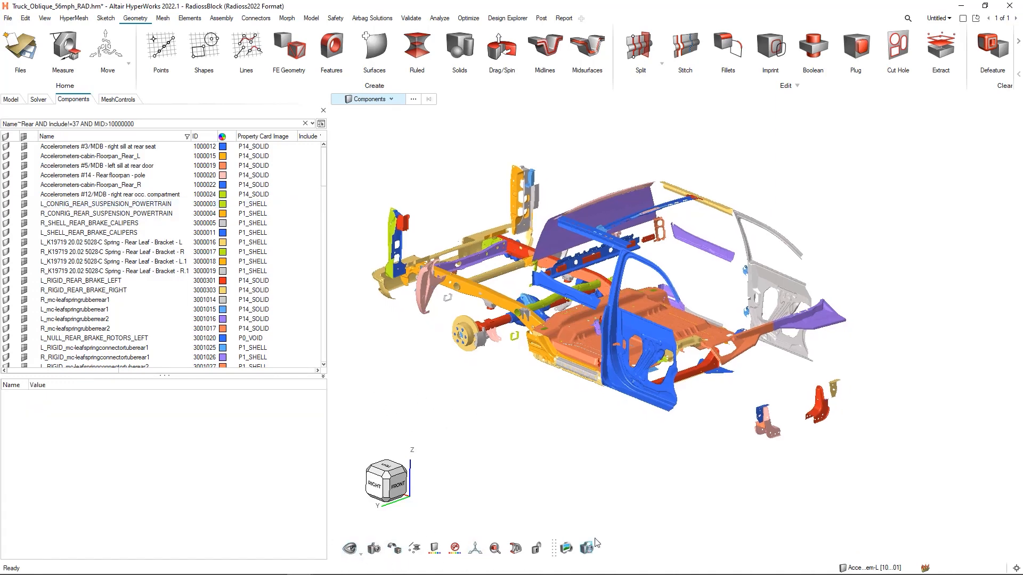
right_drag(542, 475, 545, 461)
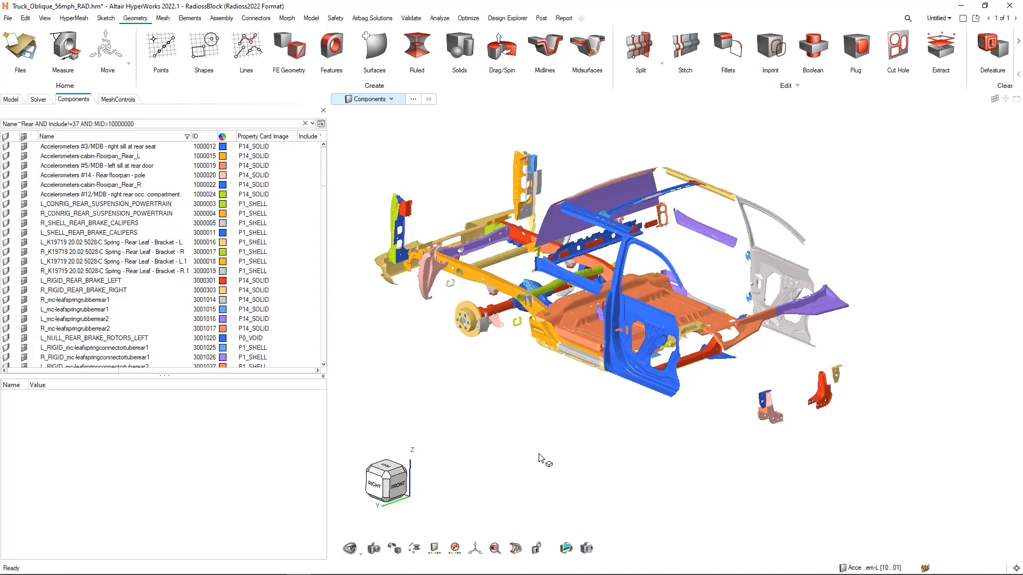
- Recall the saved Frame view, close the views list and narrow the browser area
click(374, 548)
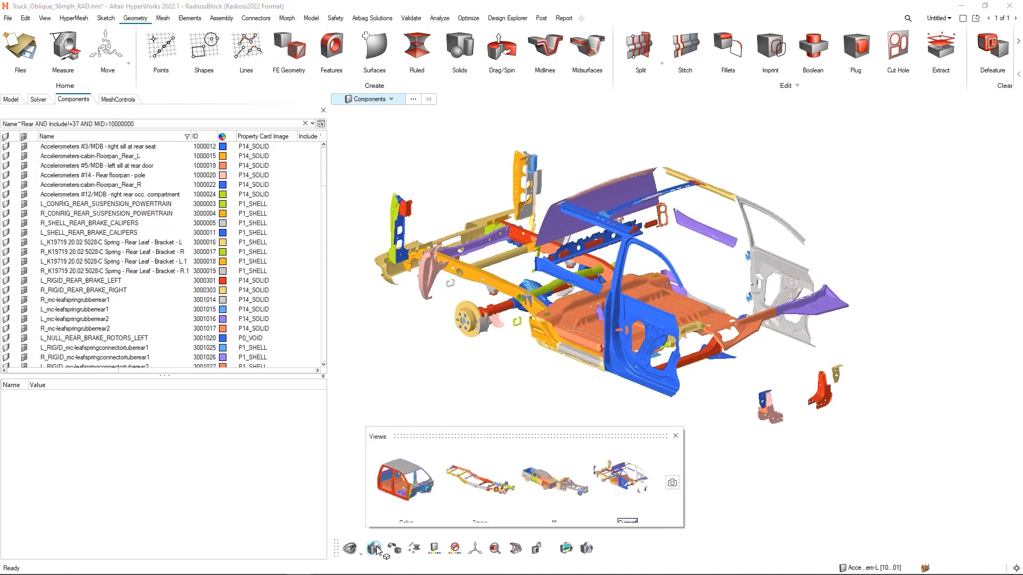
click(466, 480)
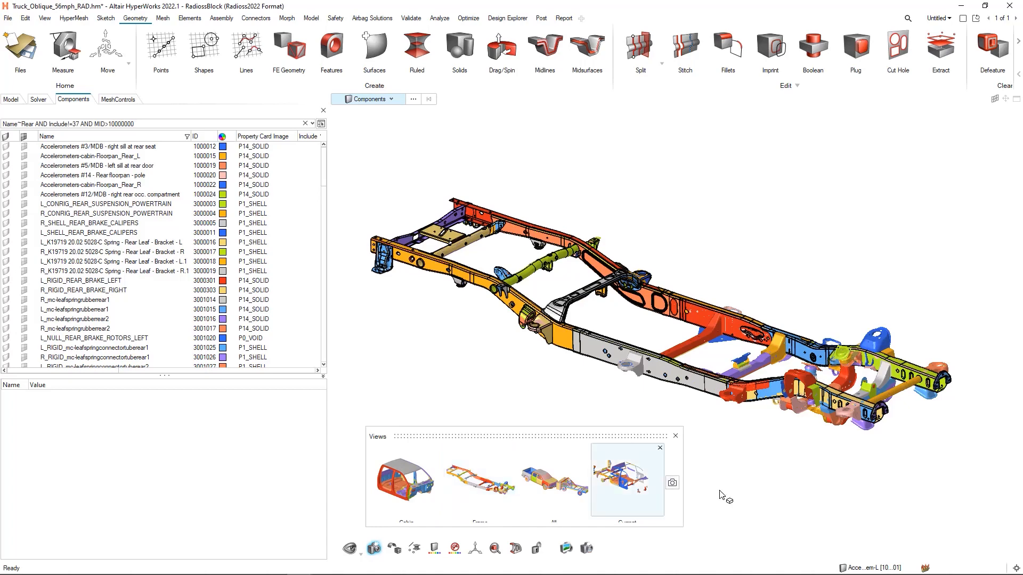
click(675, 436)
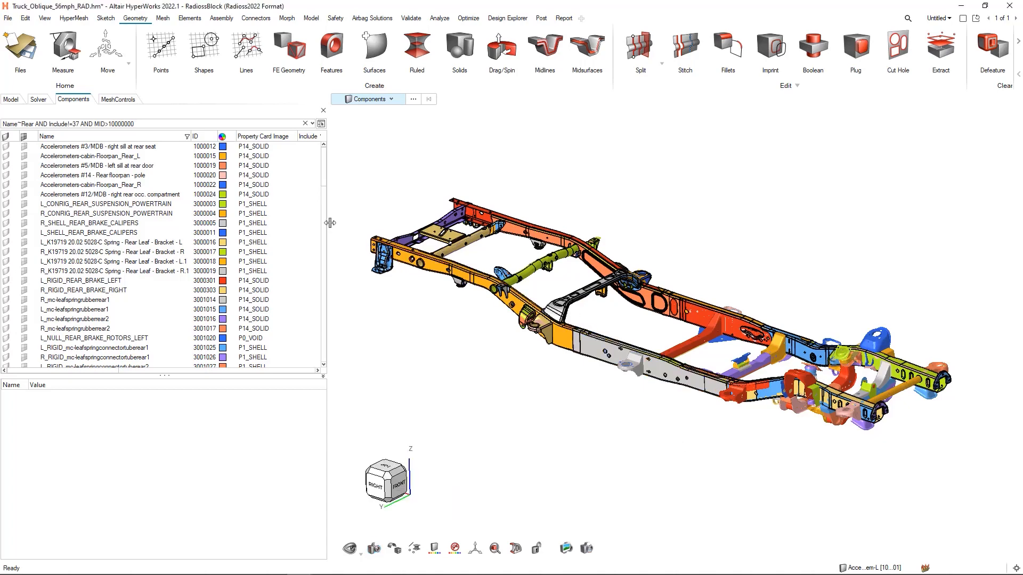
drag(330, 223, 285, 224)
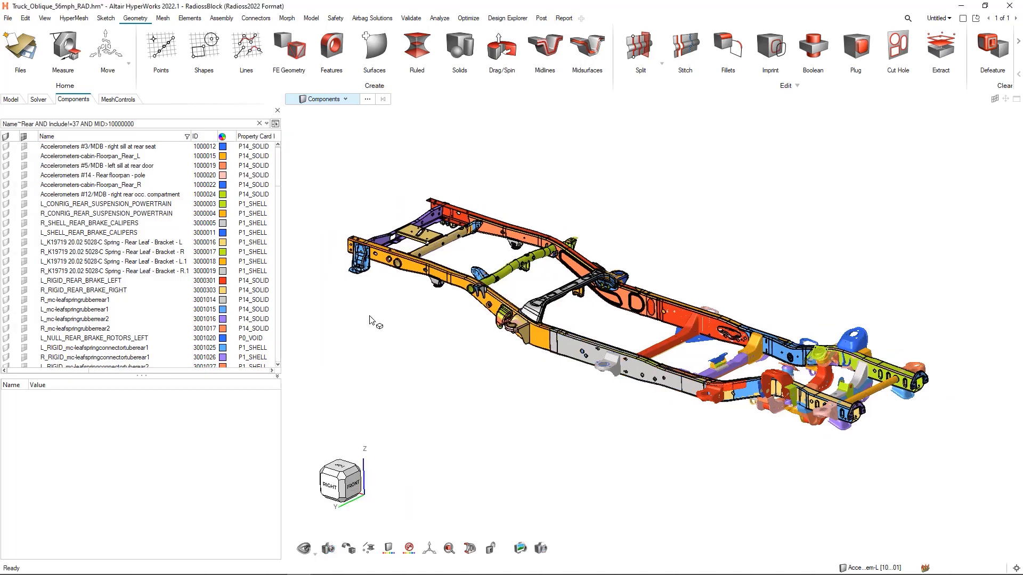
- Lock the current frame view and hide rear rail parts, starting with the Rear Inr LH rail
click(491, 548)
click(484, 227)
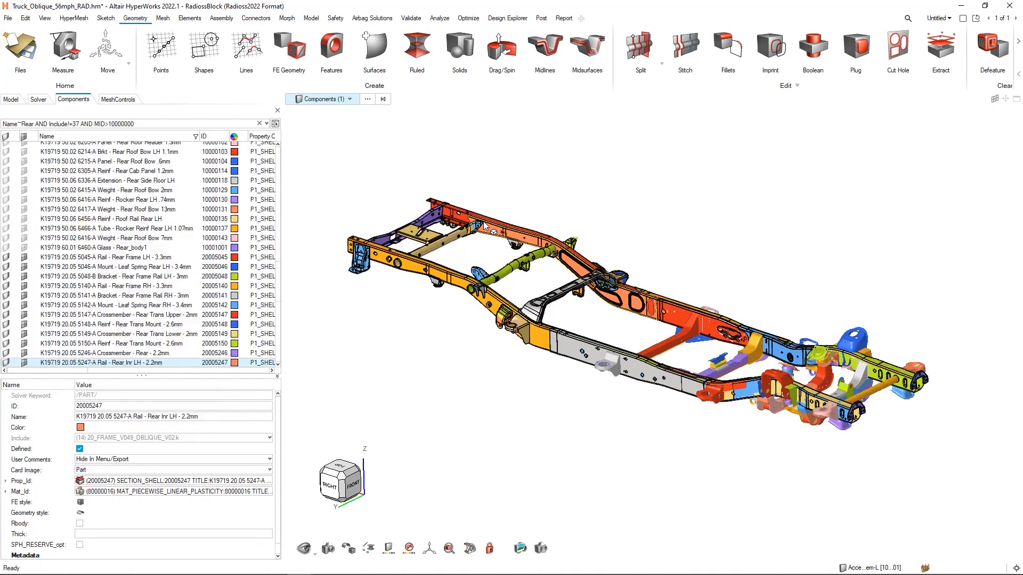
key(h)
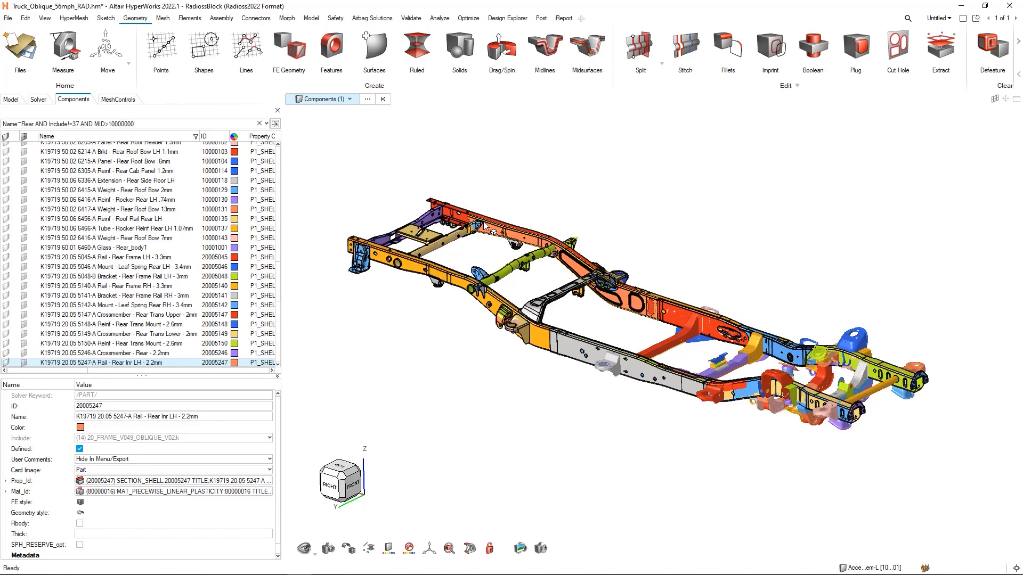
right_click(513, 233)
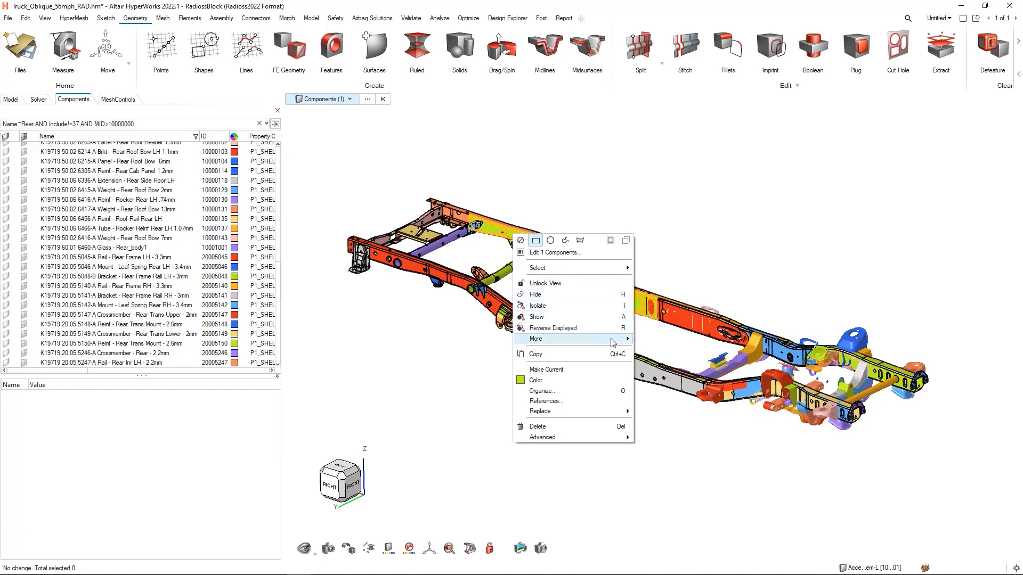
click(692, 229)
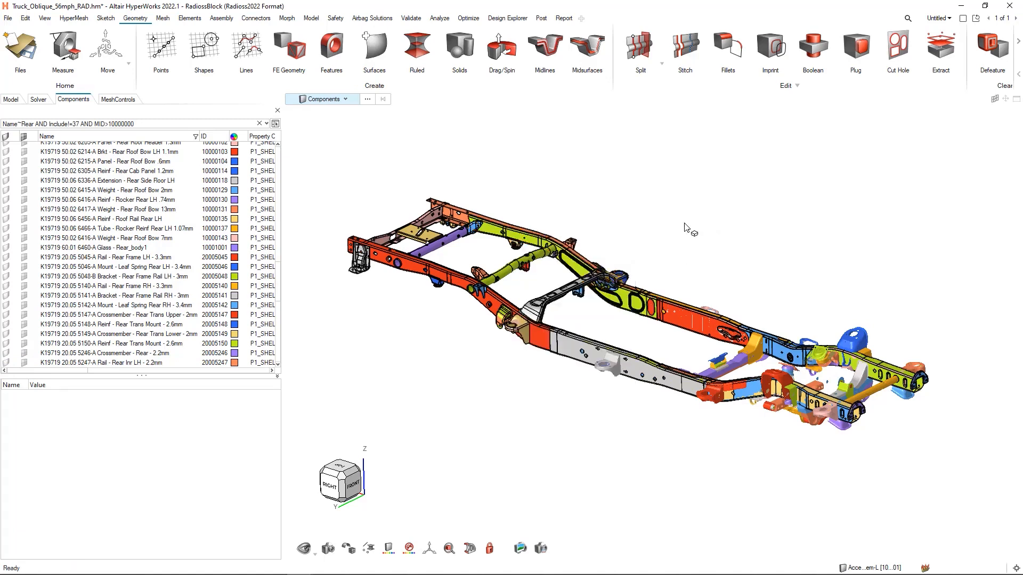
- Hide more rear rails and the tubular crossmember with the show/hide tool, and show all components within the lock again
click(305, 548)
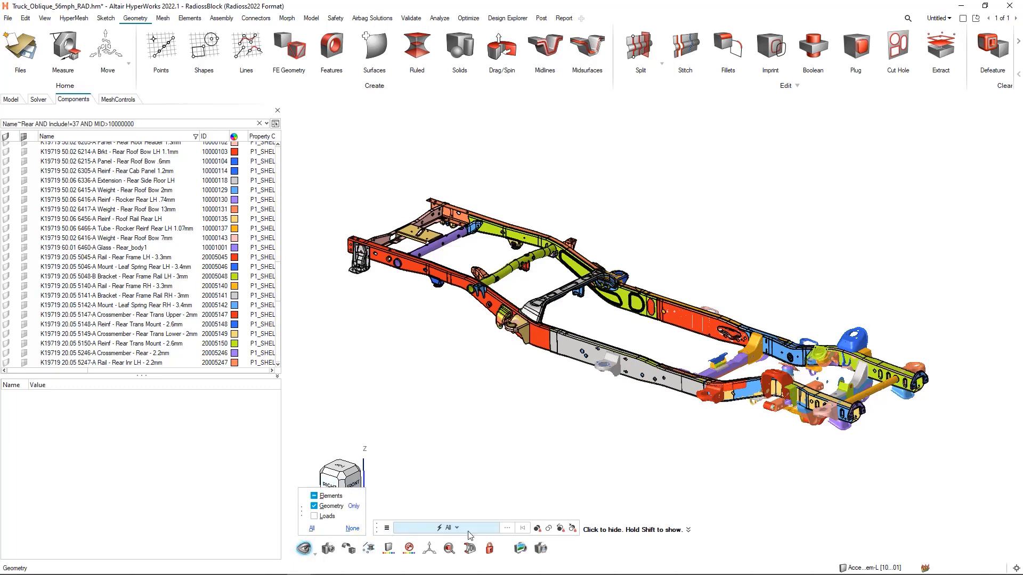
click(480, 295)
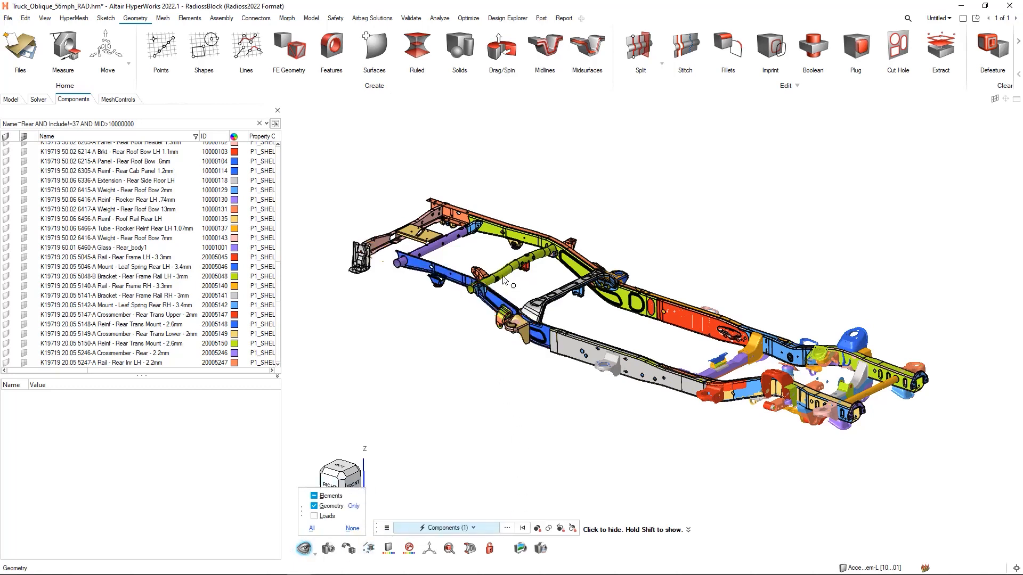
click(525, 262)
click(509, 233)
click(458, 272)
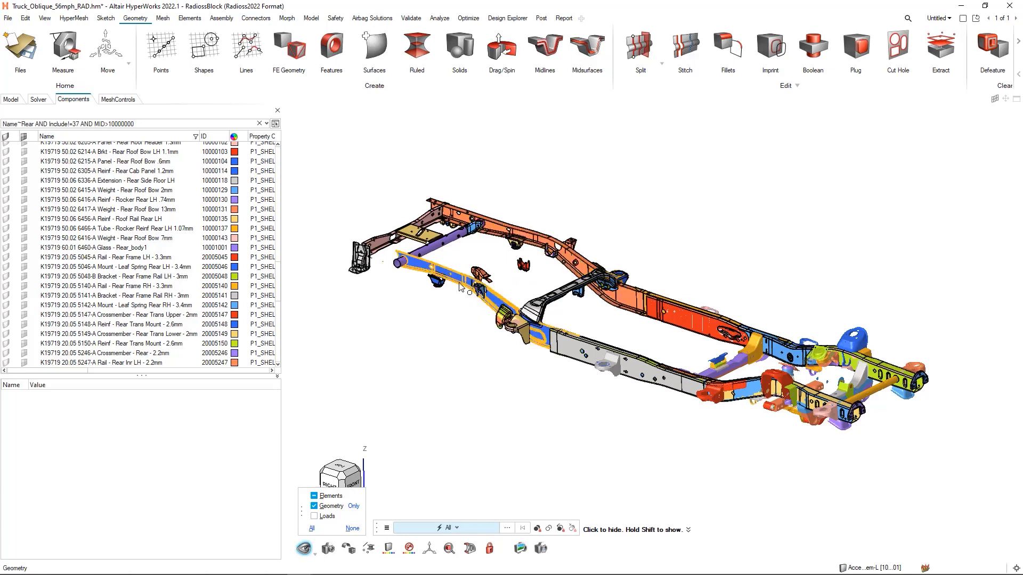
click(468, 278)
click(497, 228)
click(497, 228)
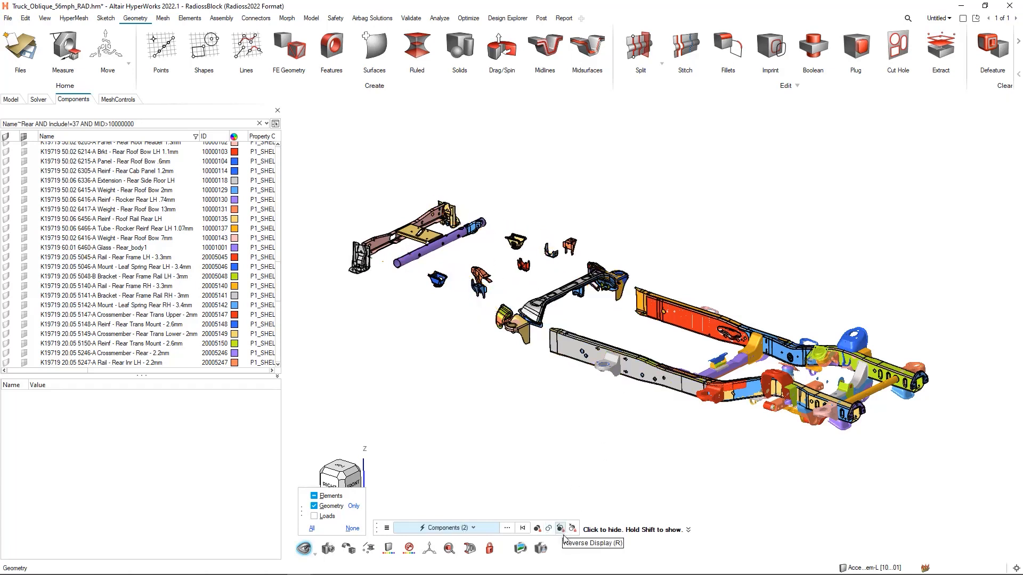
click(537, 527)
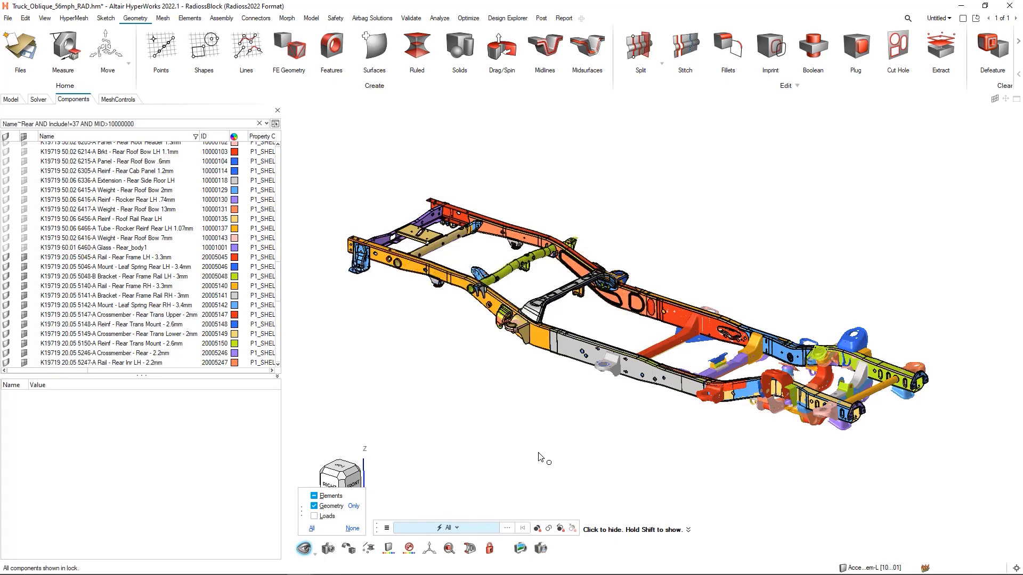
key(Escape)
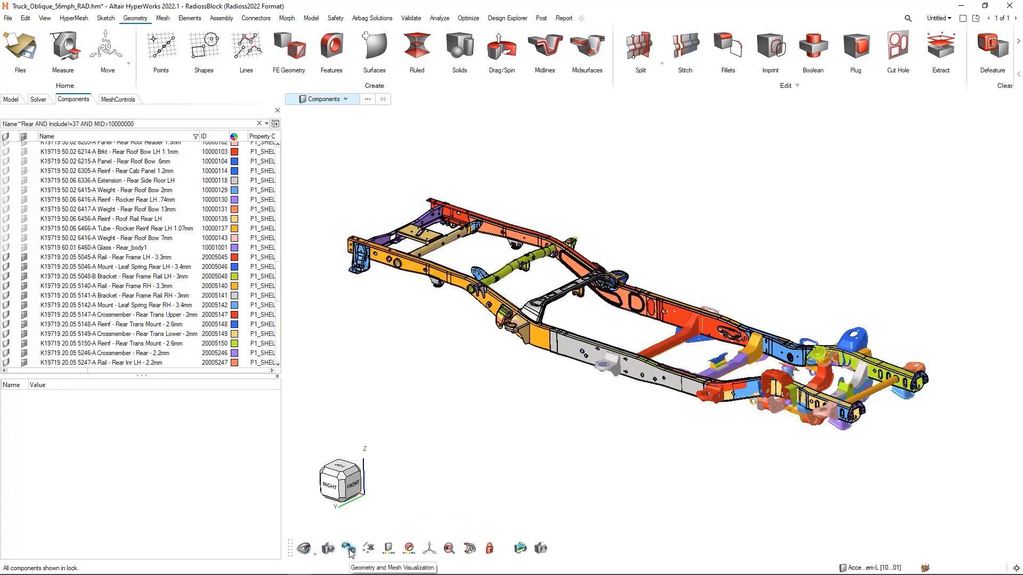
- Try the wireframe, transparent and shaded geometry displays on the frame rail around the mount bracket, and turn the geometry display off
right_drag(529, 426, 520, 421)
scroll(534, 316, up, 8)
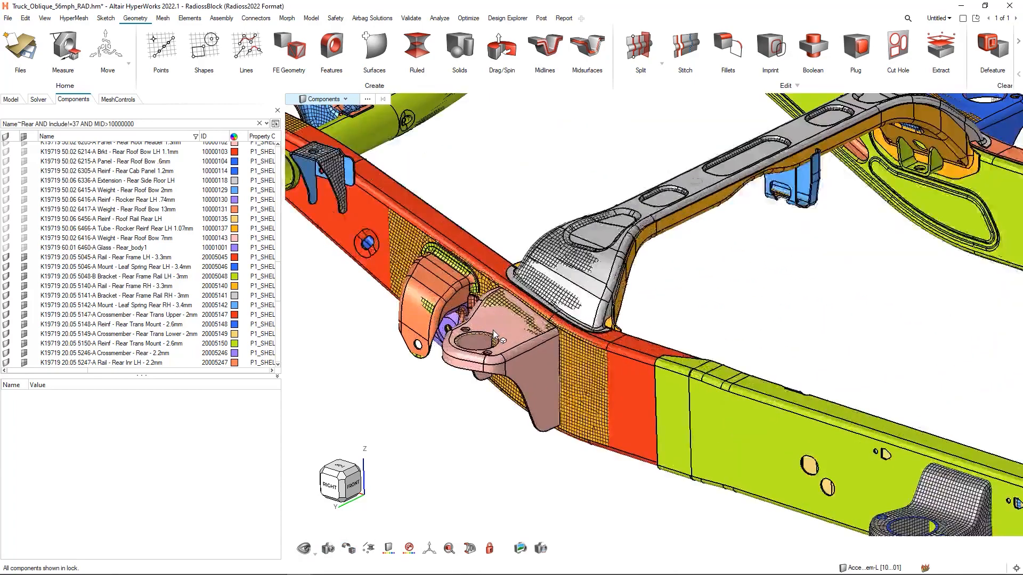
right_drag(601, 396, 546, 332)
scroll(546, 331, up, 2)
right_drag(577, 374, 549, 377)
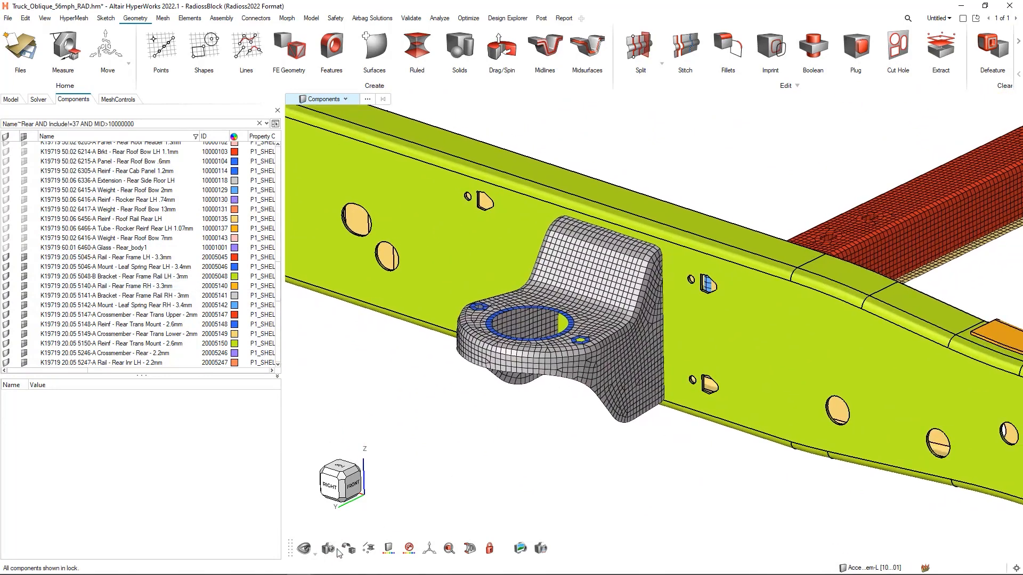
mouse_move(350, 554)
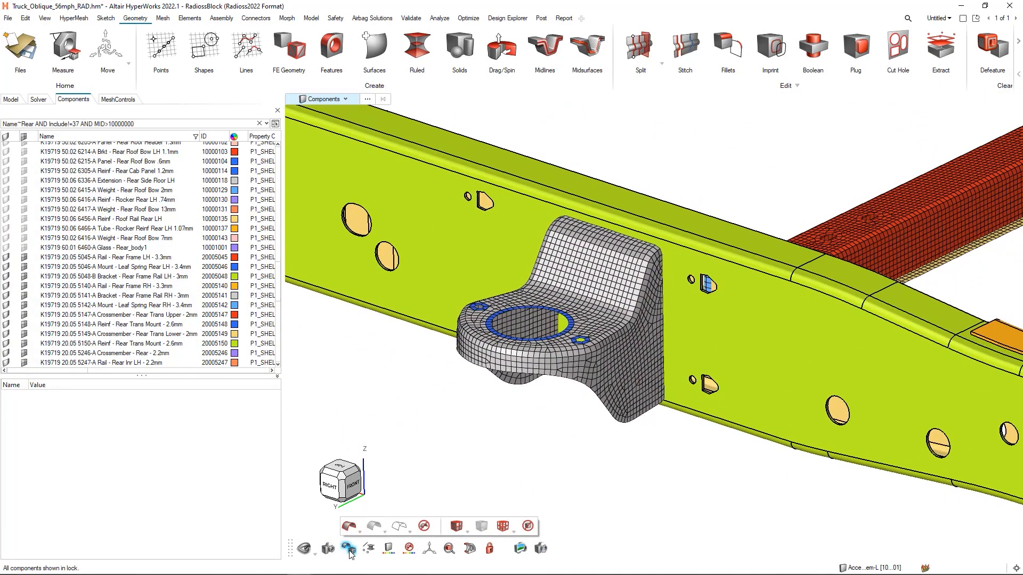
click(399, 528)
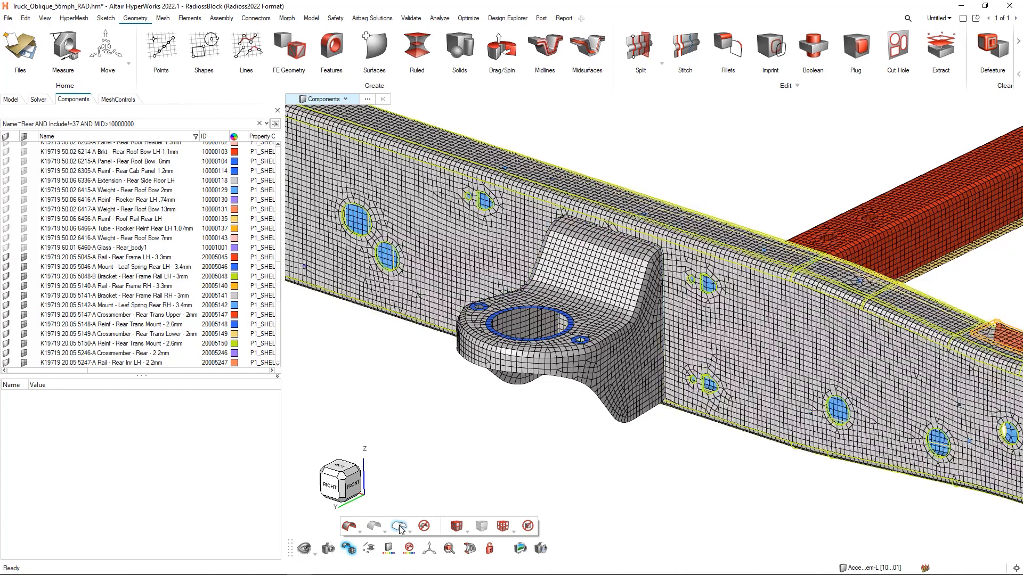
click(374, 527)
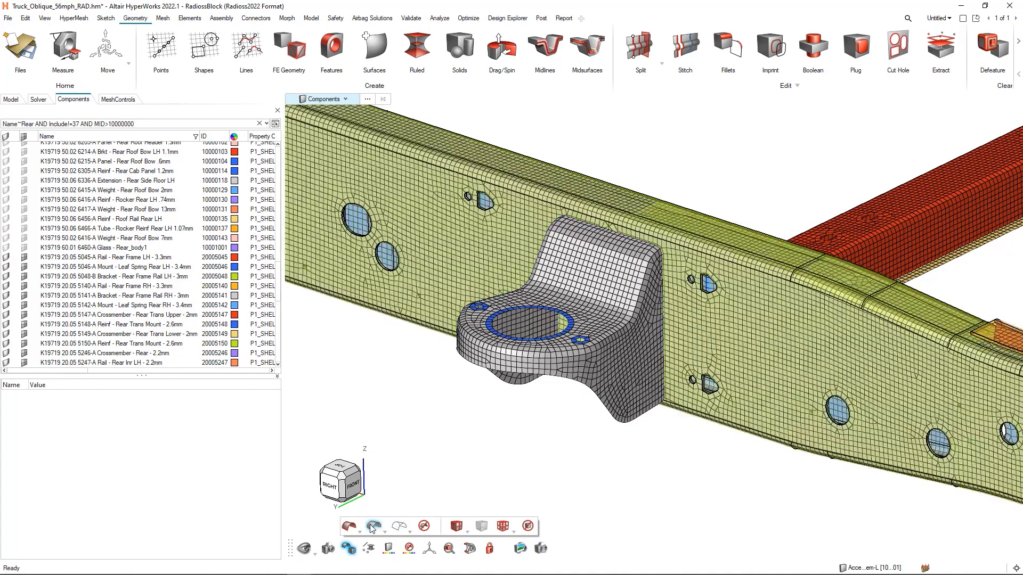
click(350, 527)
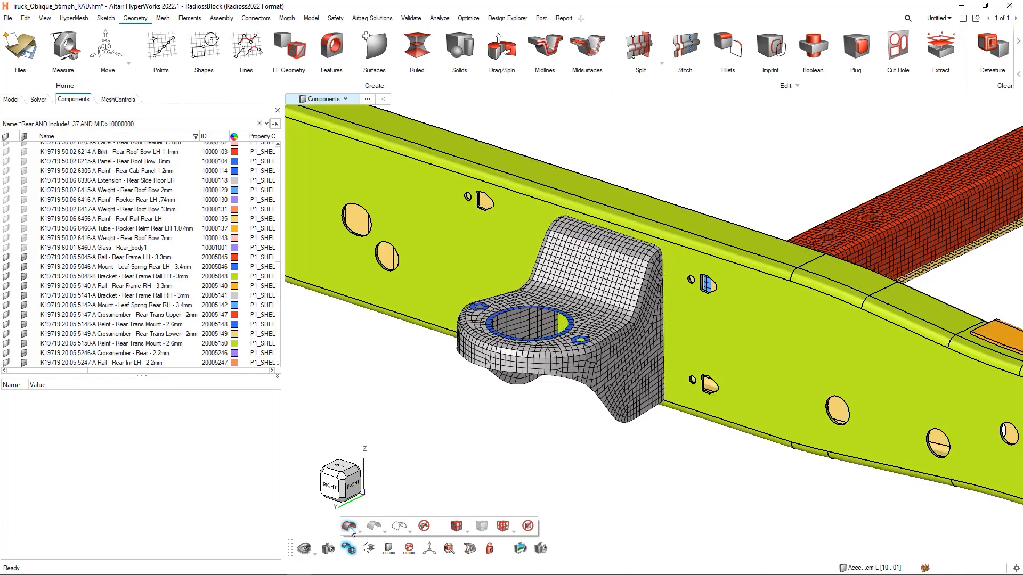
click(424, 527)
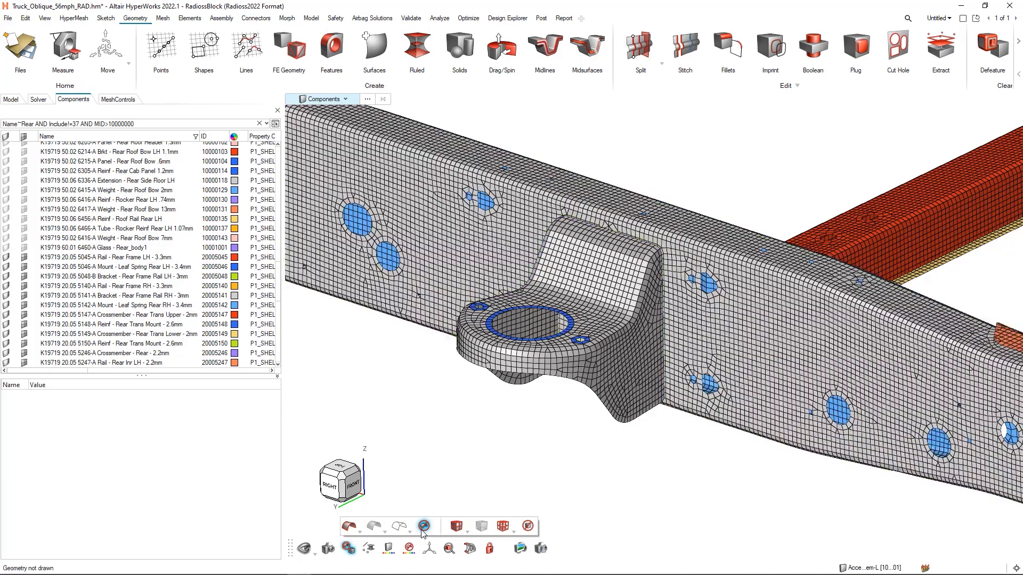
- Try the shaded element display options and set the mesh elements to wireframe display
click(459, 533)
click(460, 567)
click(459, 531)
click(476, 540)
click(503, 526)
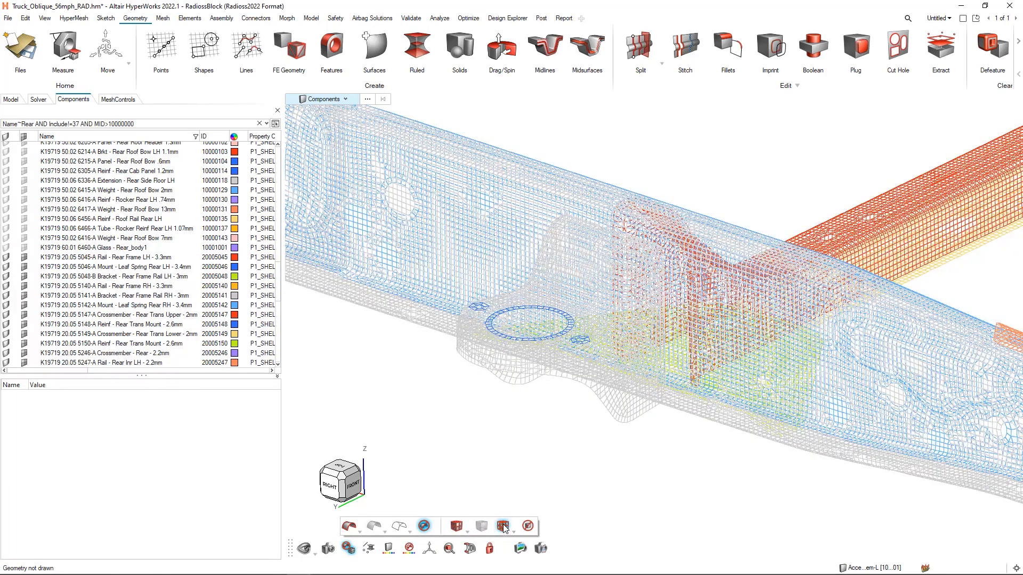
- Return the elements to shaded display with mesh lines, toggle the mesh off, and display the geometry and mesh together
click(458, 526)
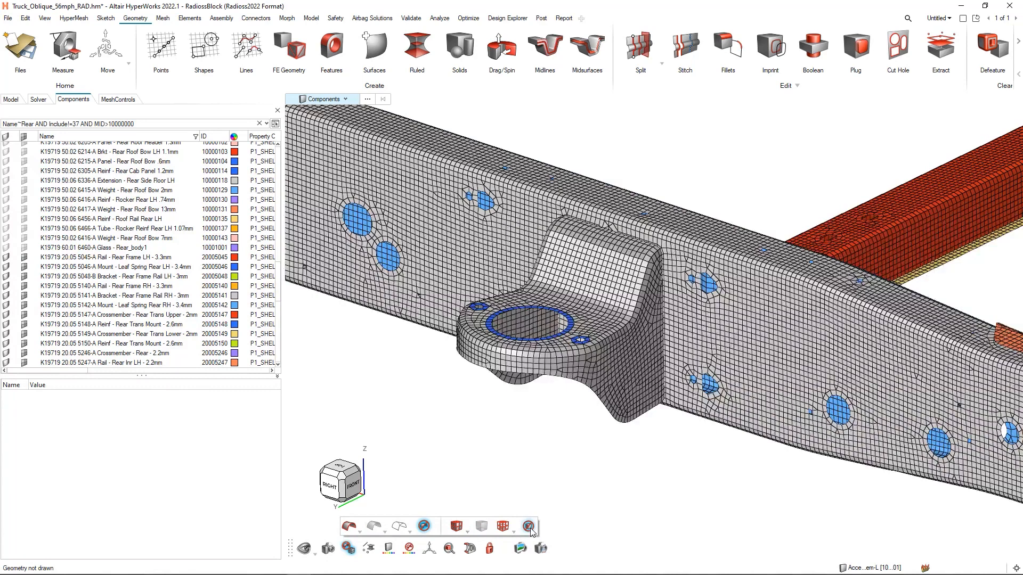
click(528, 526)
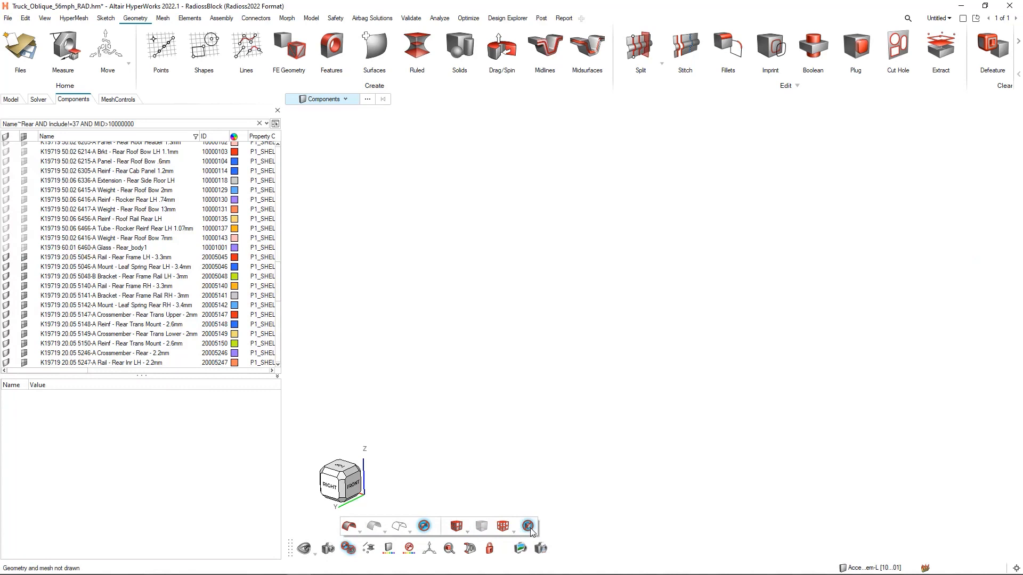
click(425, 527)
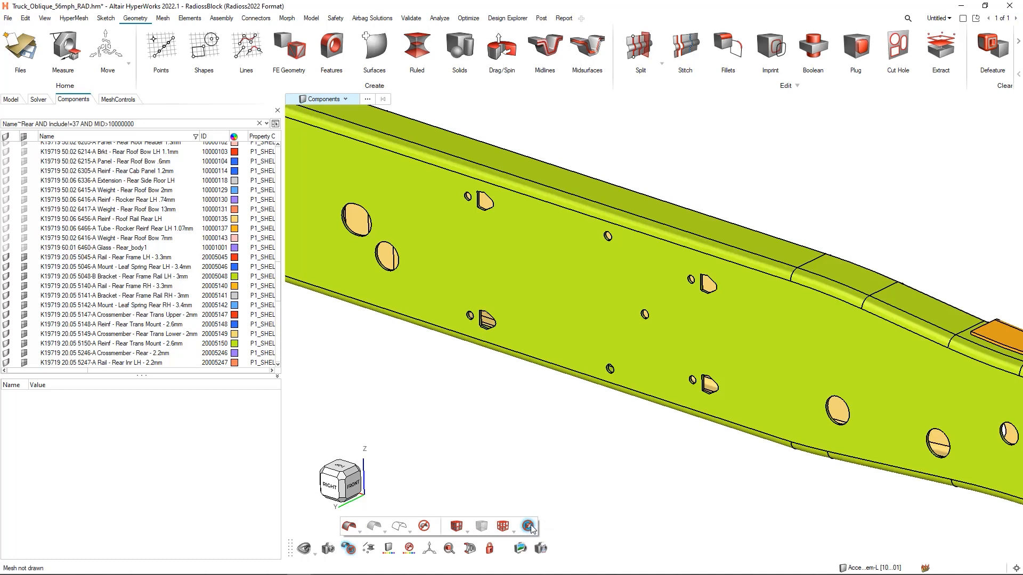
click(528, 526)
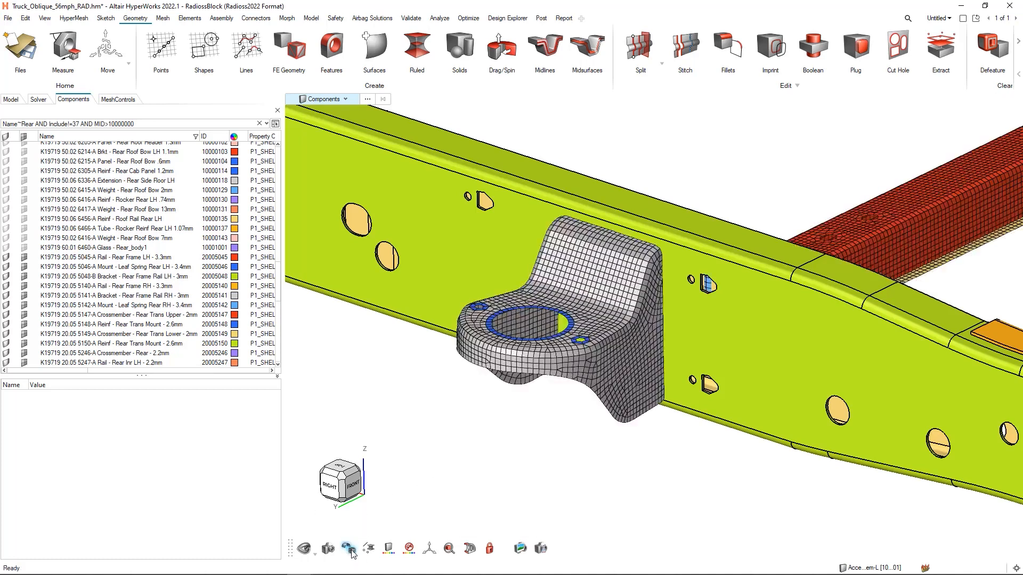
- Fit the whole frame in view and color the model by material, by property and finally by thickness
mouse_move(372, 552)
right_drag(567, 422, 561, 429)
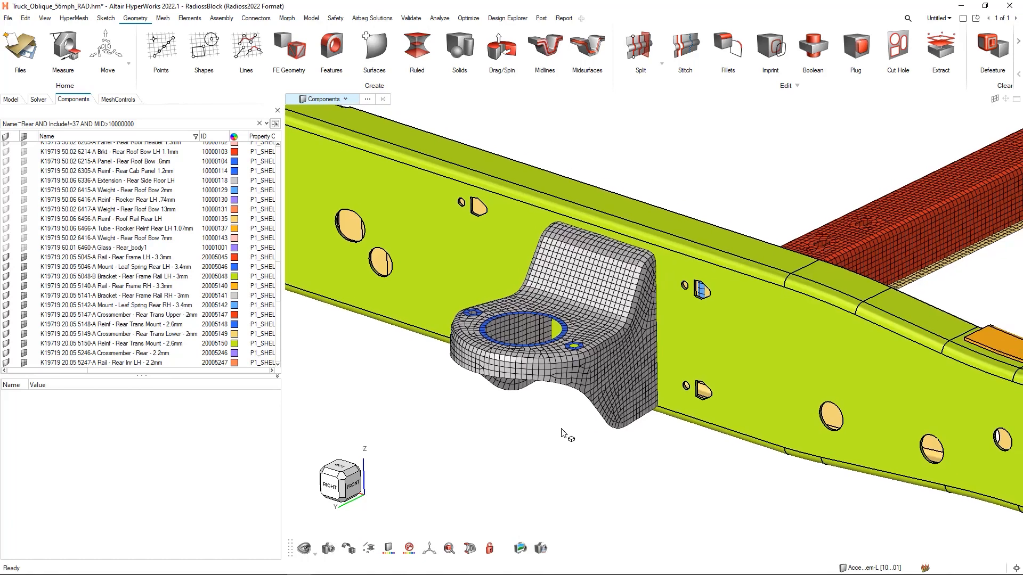
key(f)
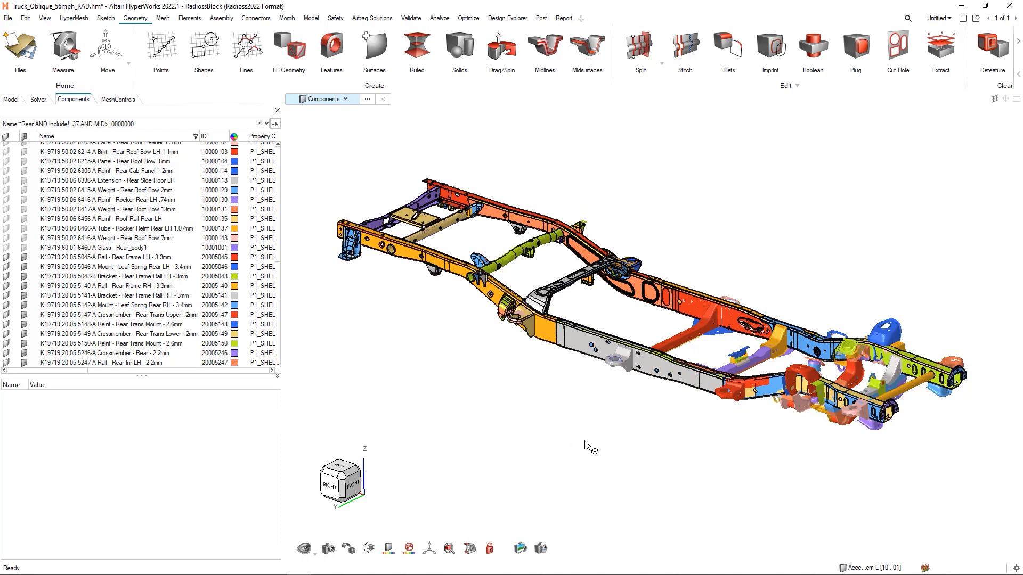
ctrl+drag(707, 437, 714, 450)
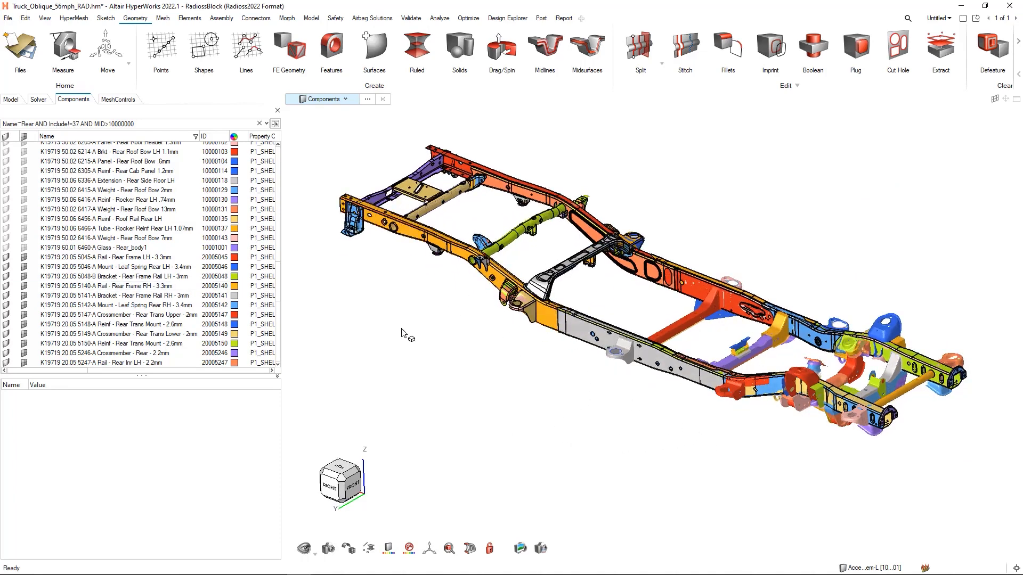
click(387, 553)
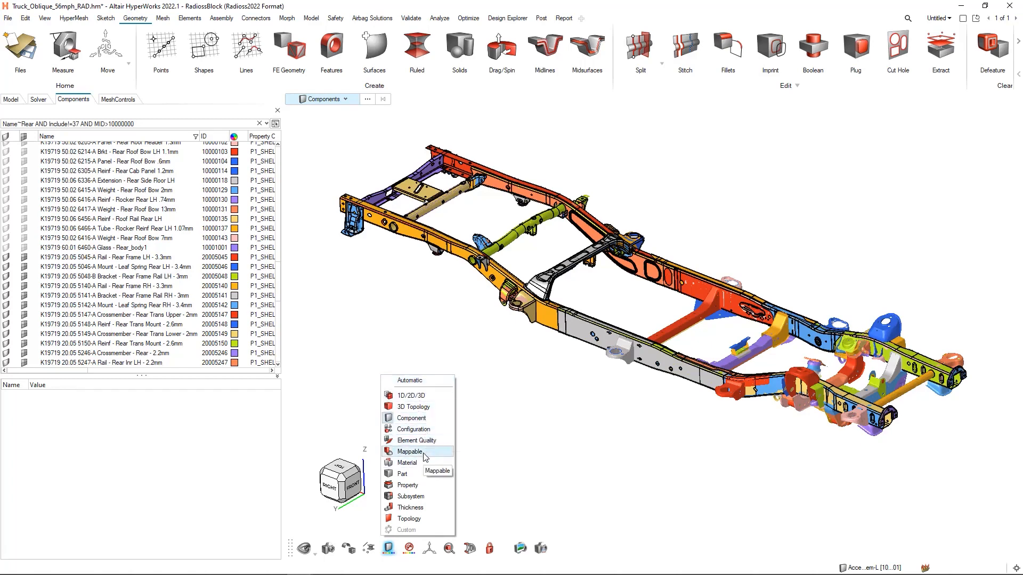
click(407, 462)
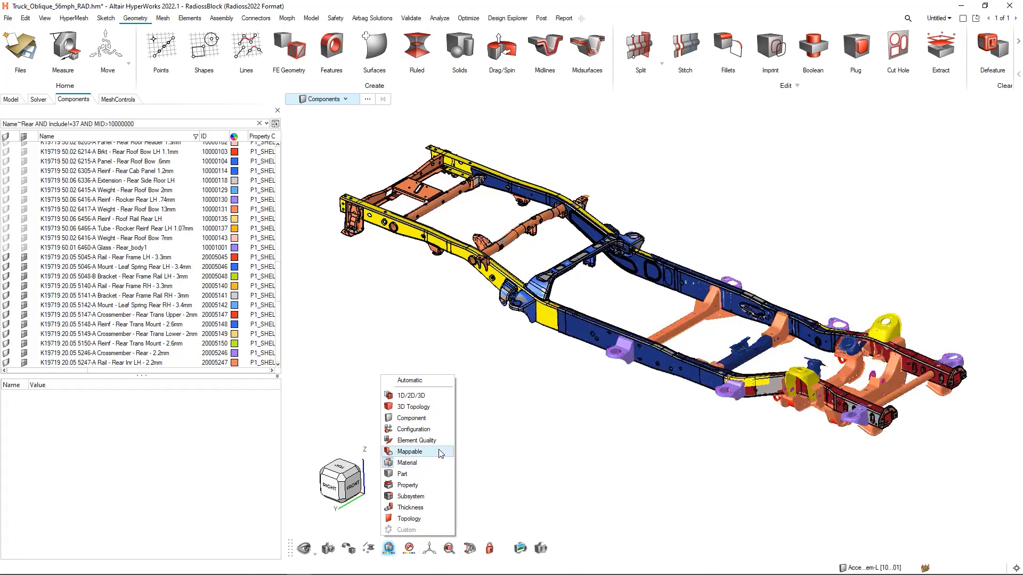
click(415, 486)
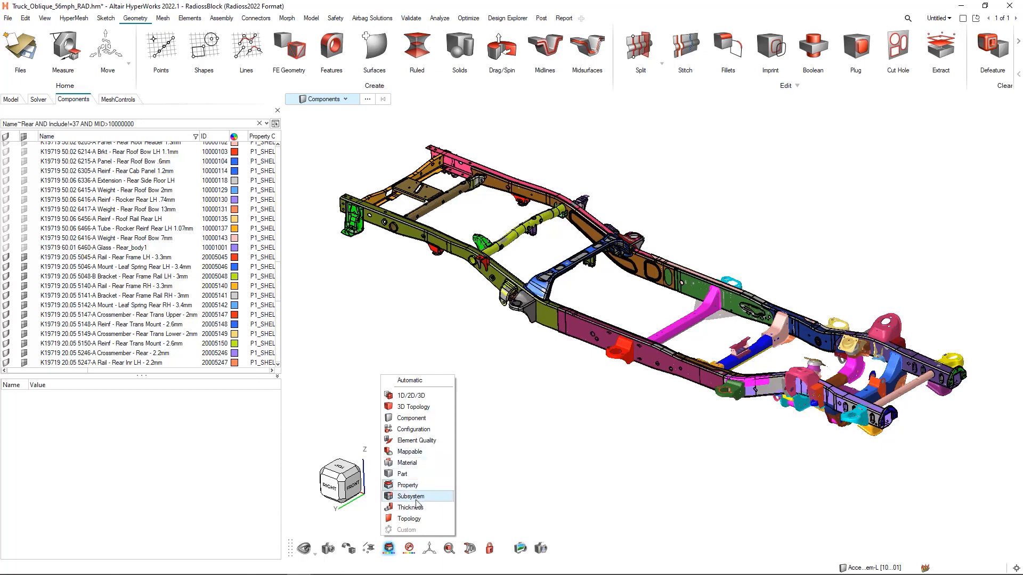
click(411, 507)
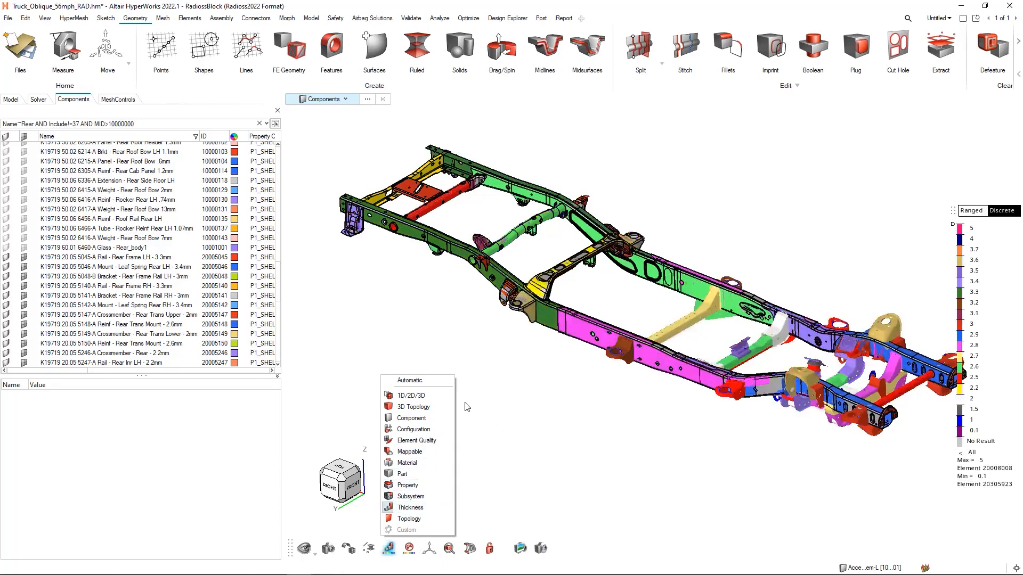
click(480, 403)
- Narrow the component browser to enlarge the modeling window and turn off the geometry display, leaving only the thickness-colored mesh
right_drag(569, 405, 541, 397)
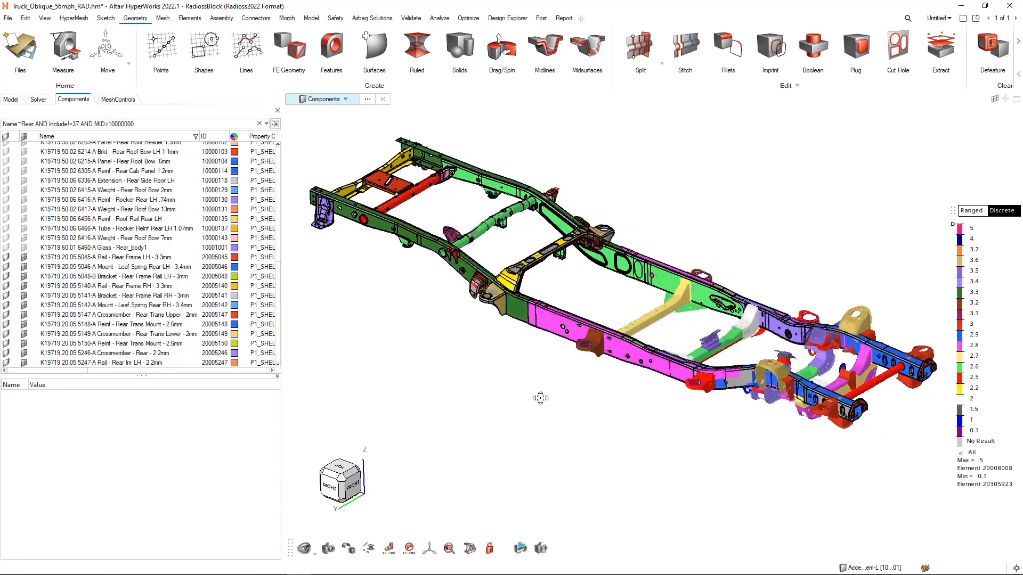
drag(281, 254, 218, 255)
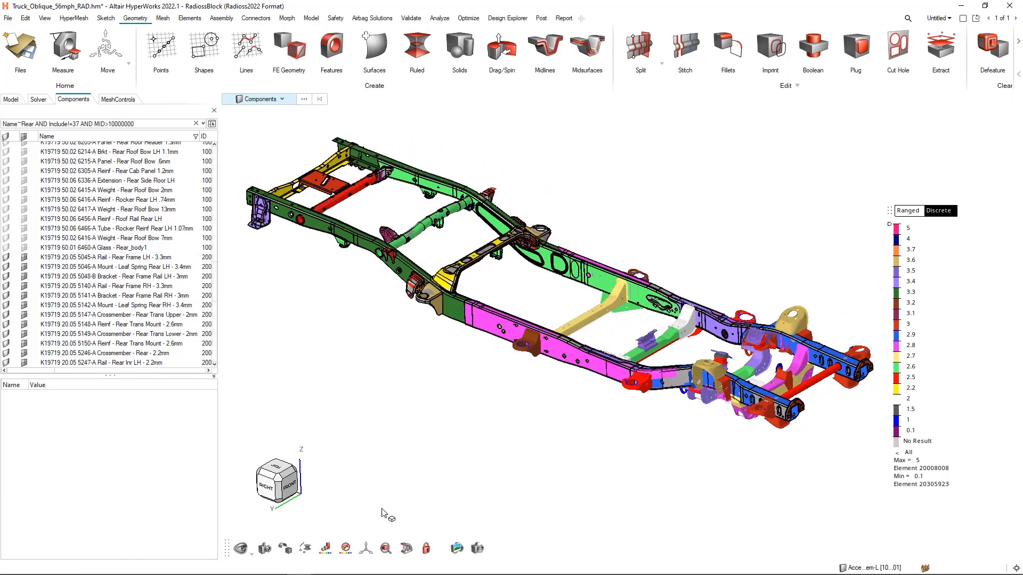
right_drag(544, 449, 525, 454)
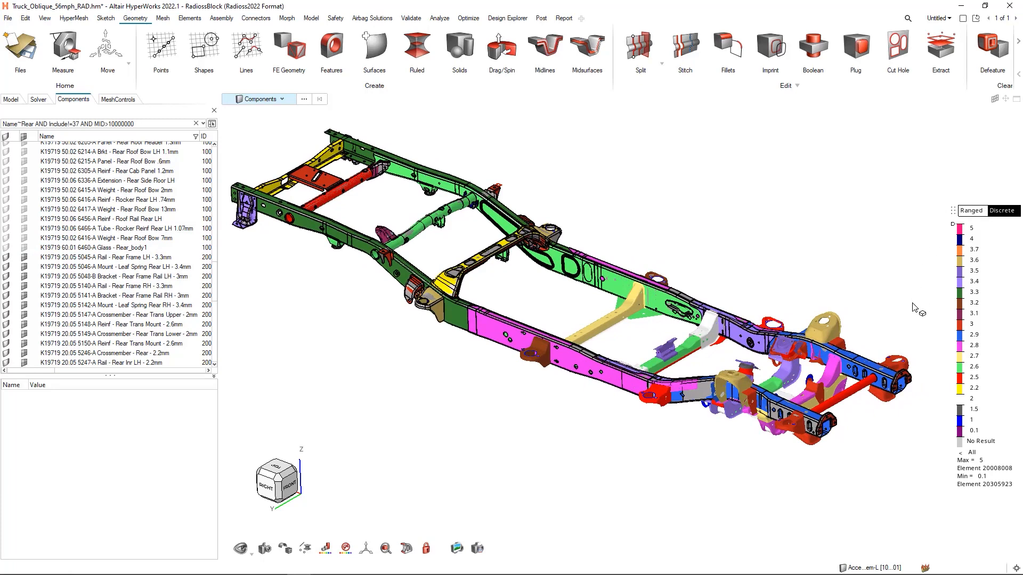
right_drag(474, 441, 484, 447)
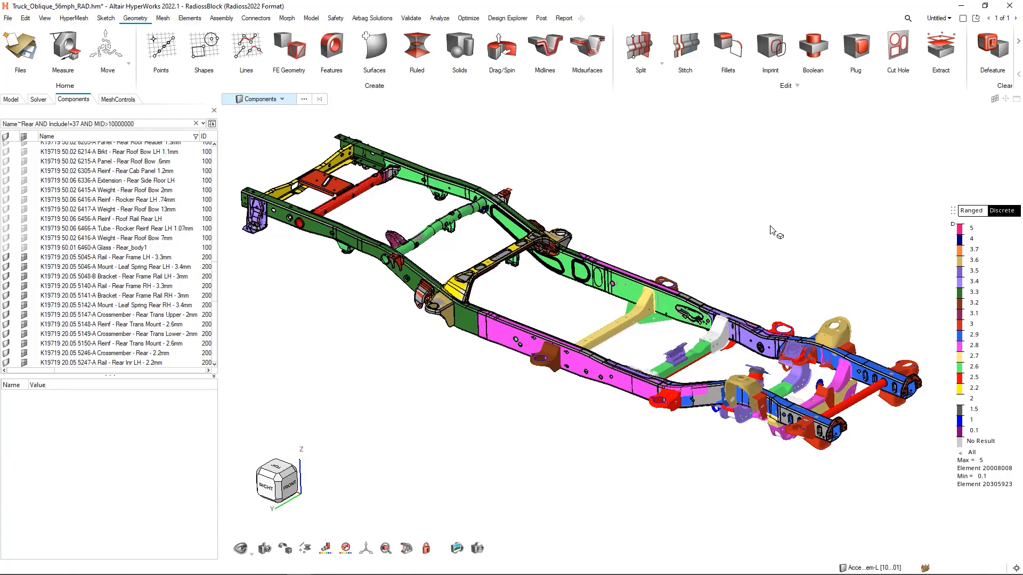
key(g)
key(g)
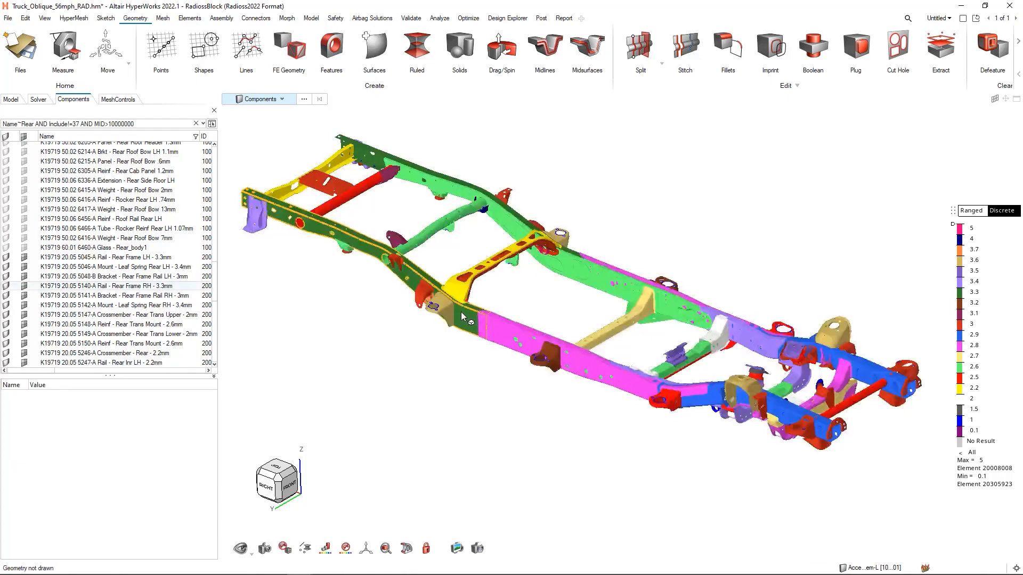
- Move the thickness legend clear of the frame and set it to ranged values with divergent coloring off
scroll(462, 311, up, 5)
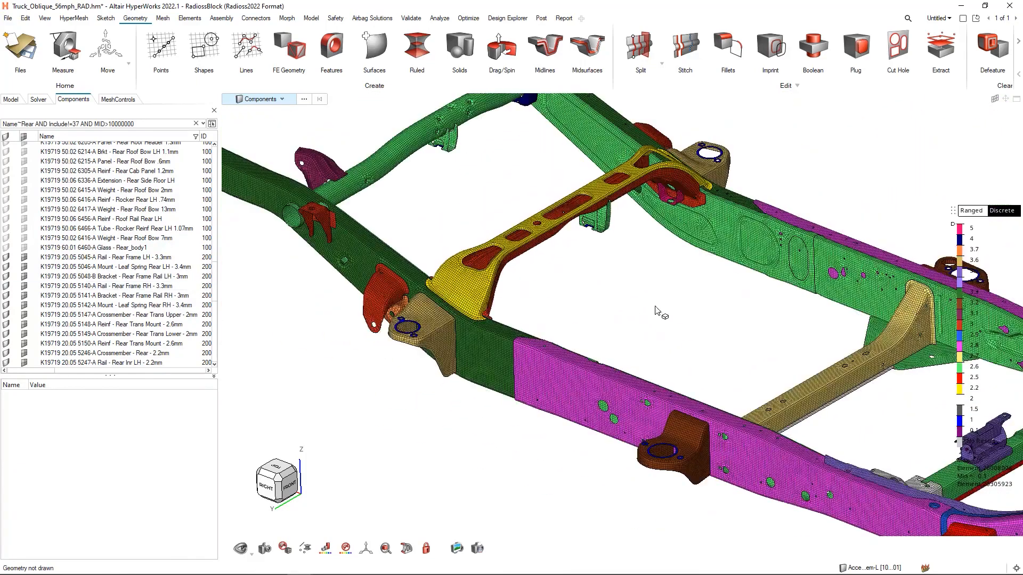
drag(966, 213, 924, 121)
click(936, 119)
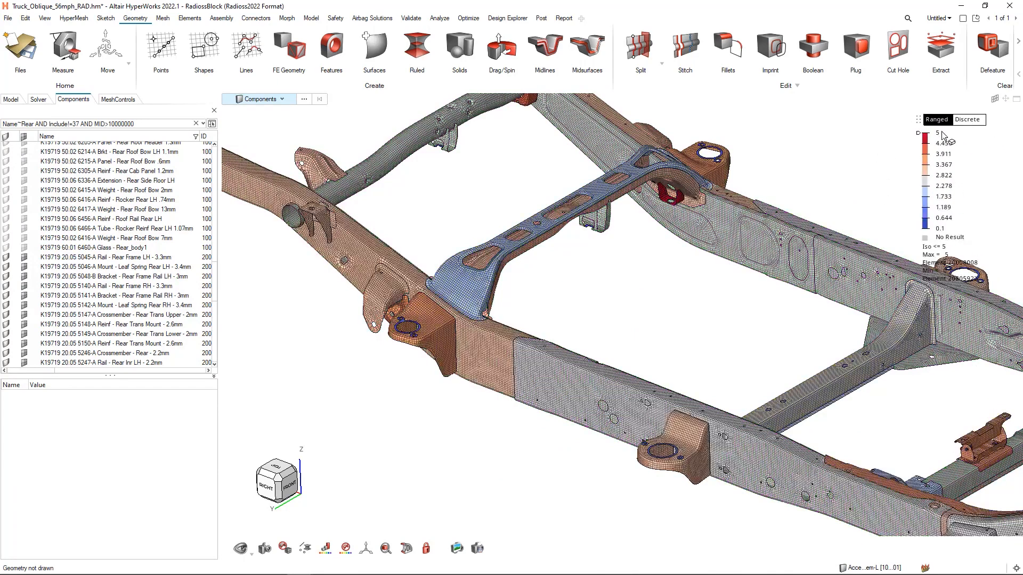
right_drag(623, 246, 548, 275)
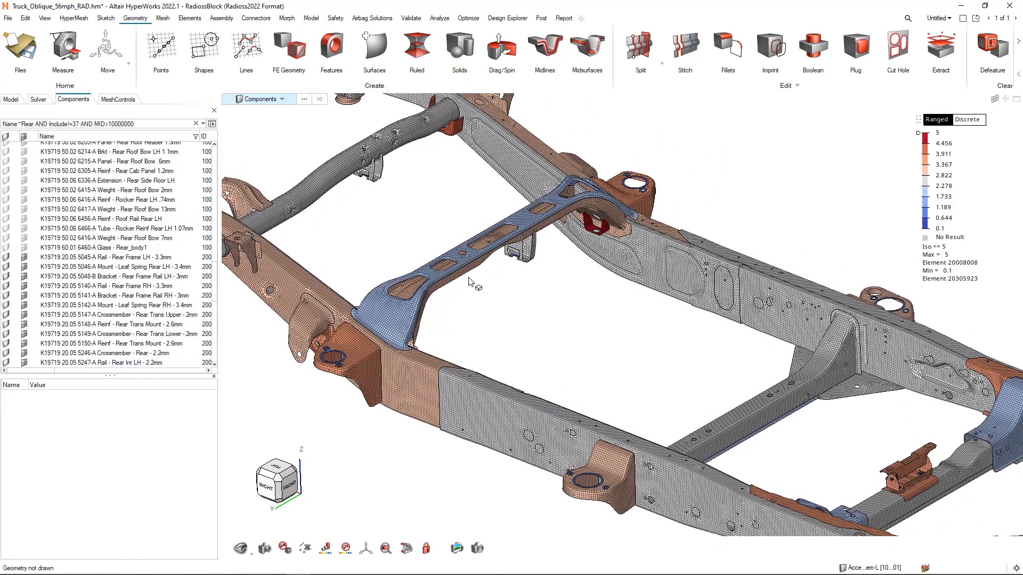
right_click(943, 175)
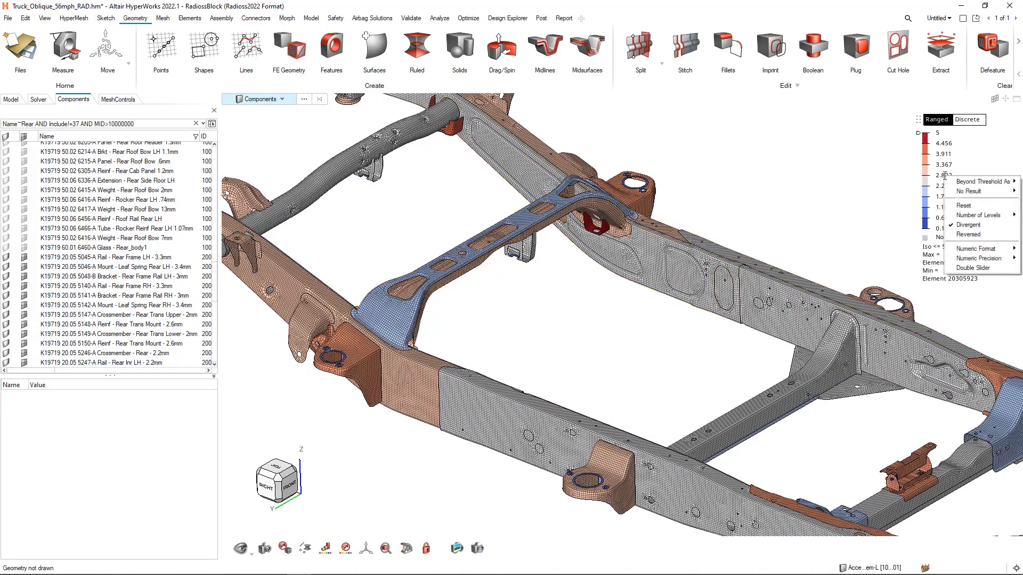
click(968, 225)
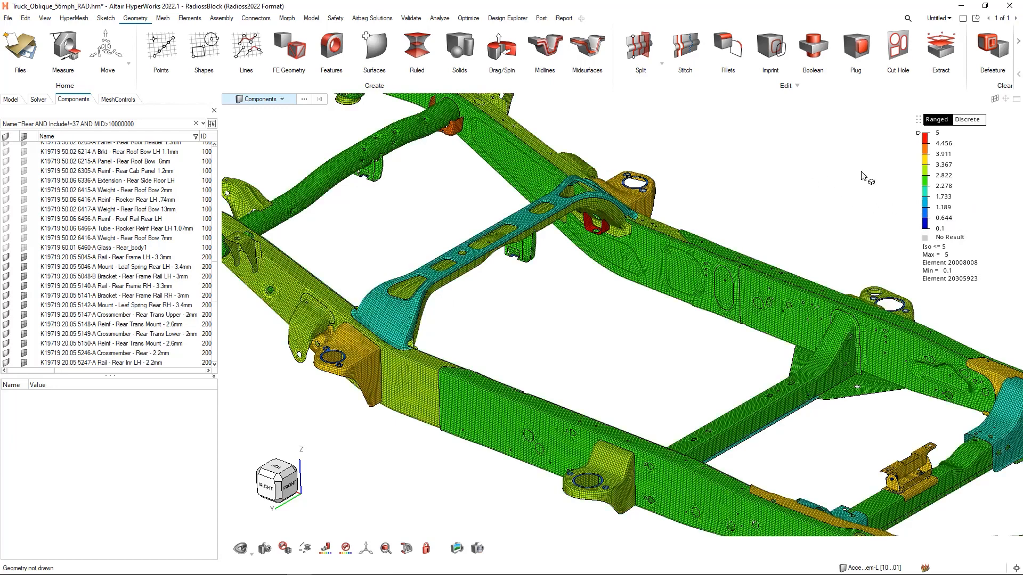
- Try the thickness legend's threshold slider down to about 2.6 and back up, and set the legend maximum to 2
drag(919, 134, 918, 181)
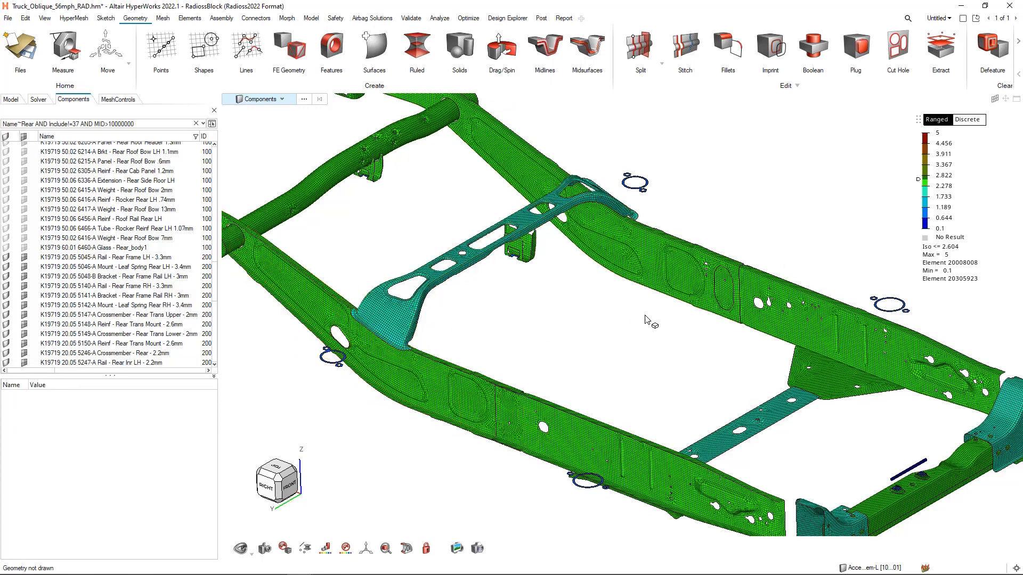
drag(917, 182, 928, 138)
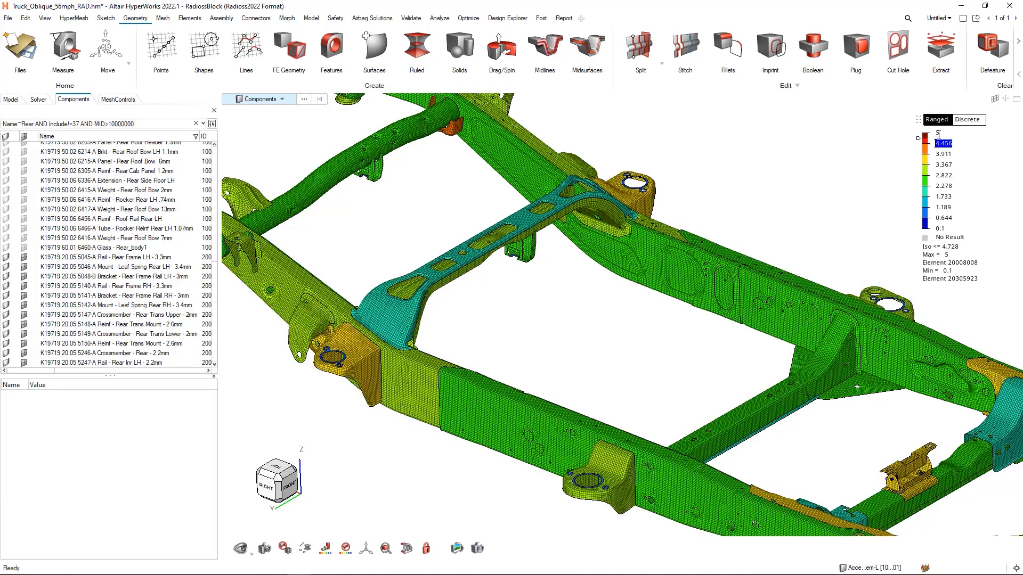
click(938, 133)
key(Return)
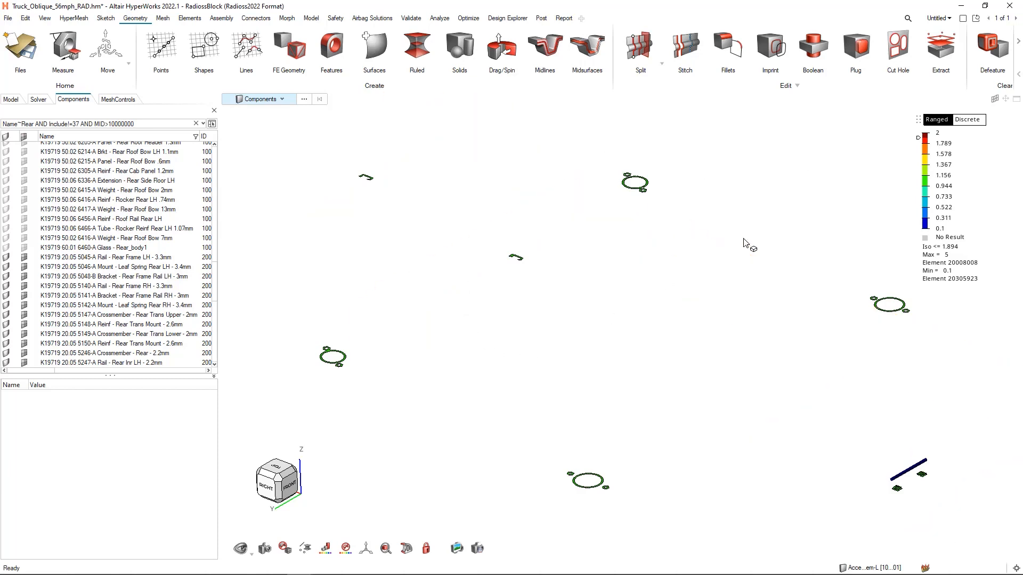
scroll(749, 242, down, 2)
scroll(748, 238, down, 2)
right_drag(749, 240, 634, 233)
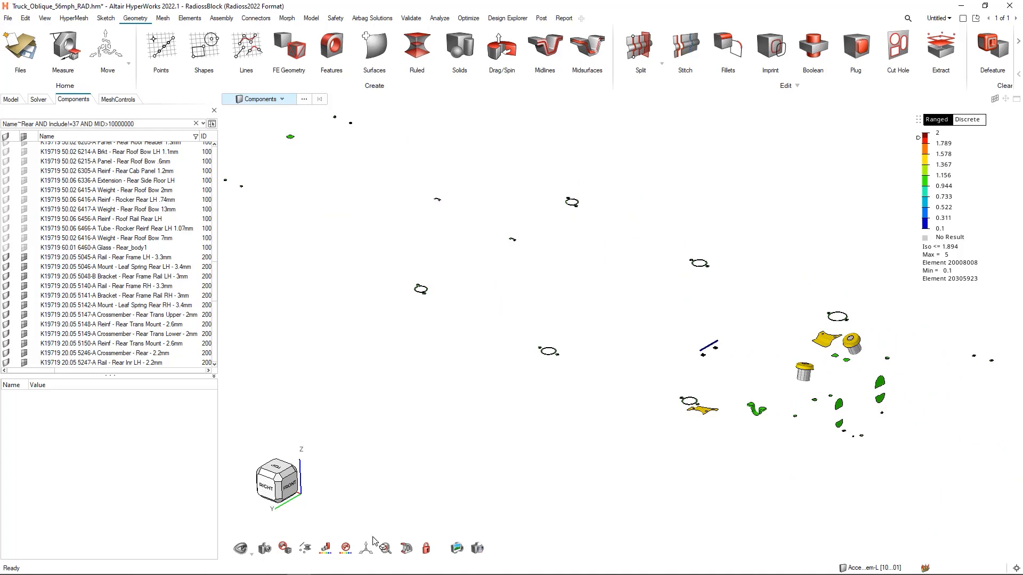
- Color the mesh by element quality and inspect the elements failing the criteria around the front rail brackets
click(328, 552)
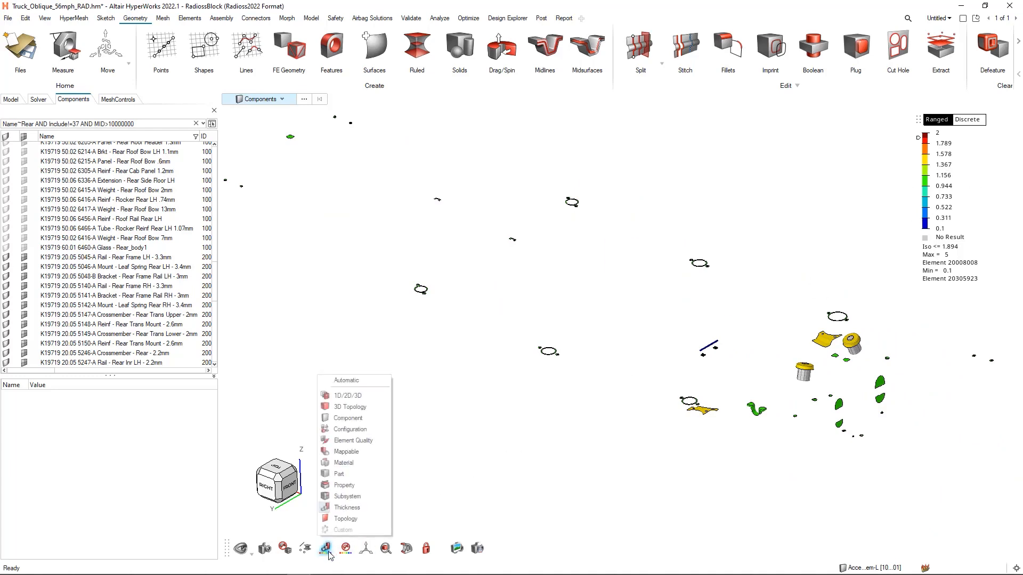
click(348, 441)
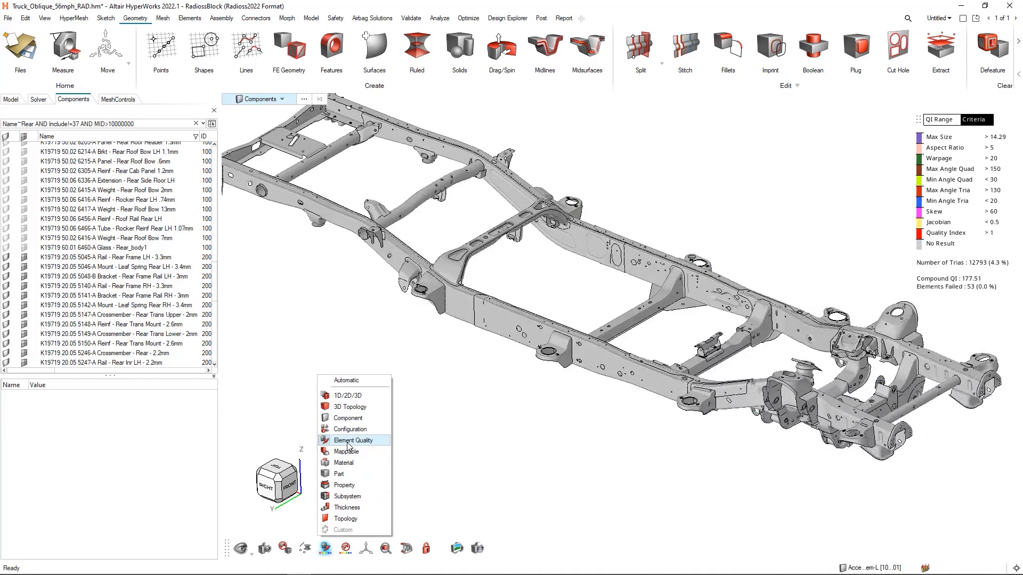
right_drag(555, 456, 478, 456)
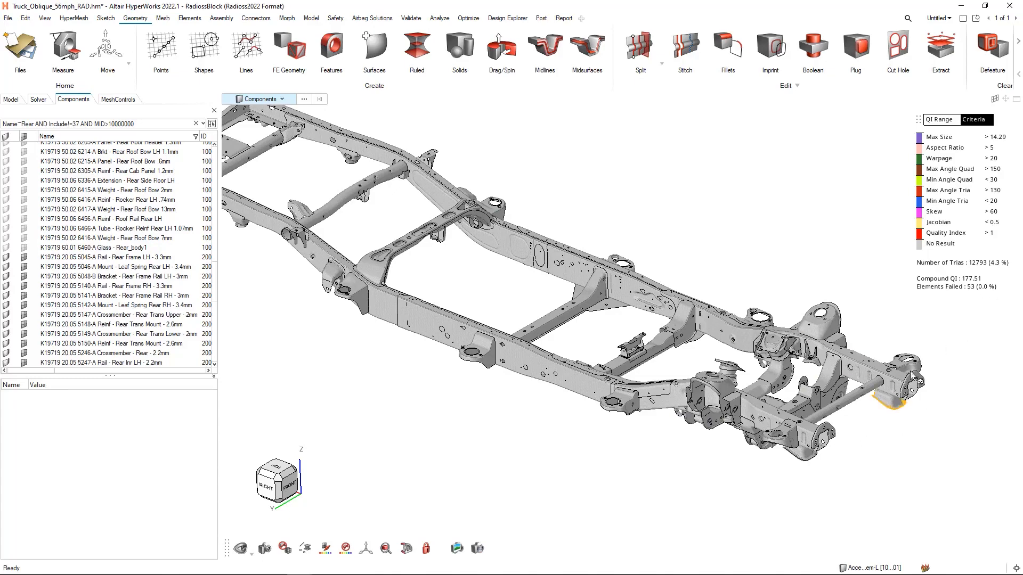
scroll(617, 373, up, 2)
scroll(617, 370, up, 3)
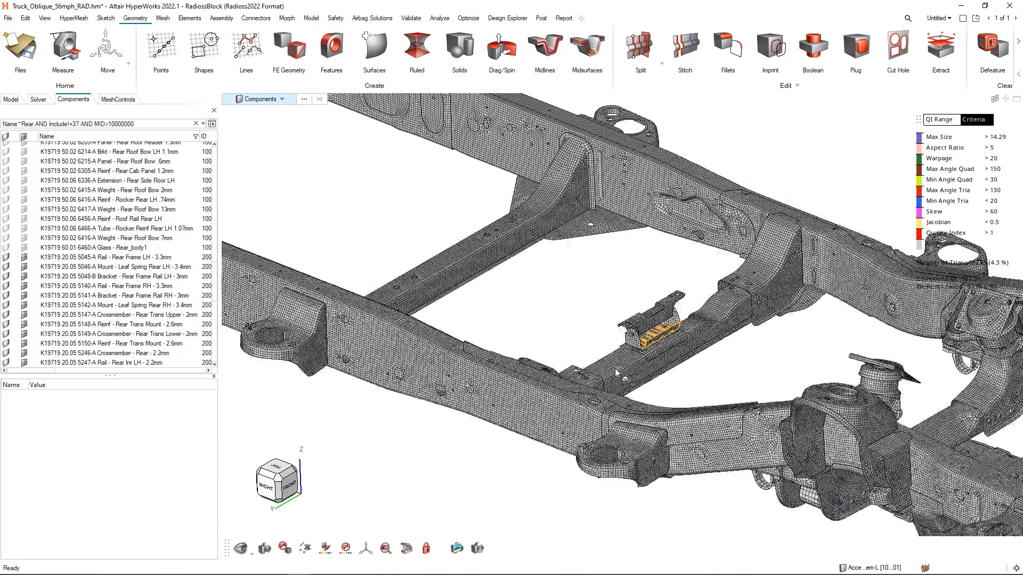
right_drag(617, 297, 366, 321)
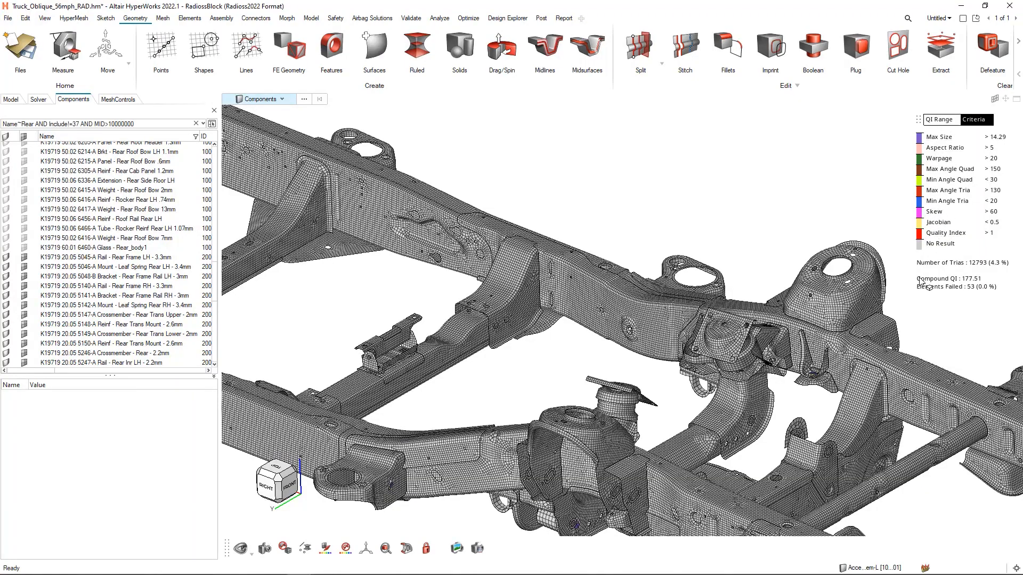
middle_drag(926, 283, 855, 368)
scroll(688, 309, up, 5)
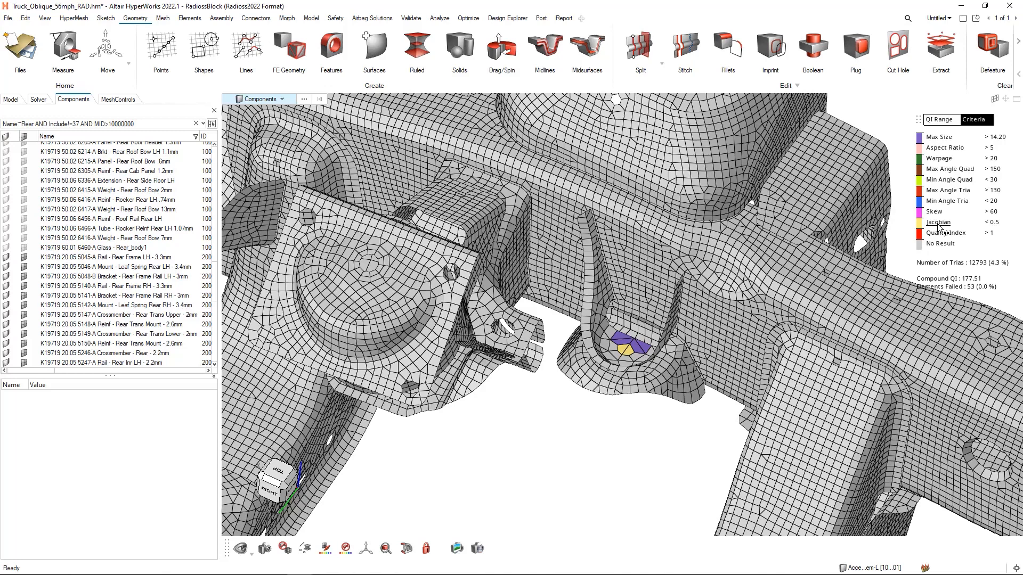
- Contour only the Max Size criterion with its threshold lowered to 4.23, and turn on divergent coloring
click(940, 140)
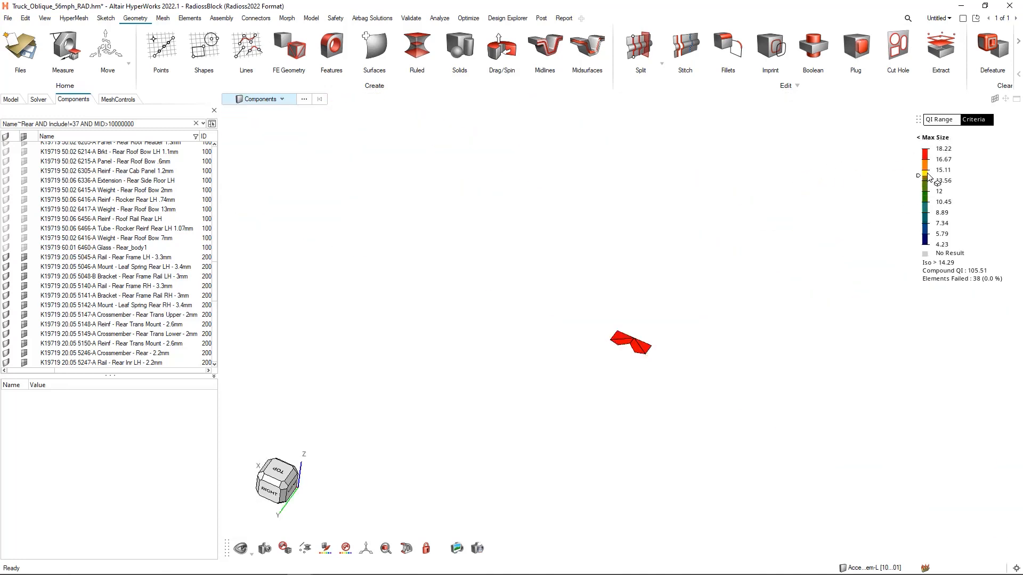
drag(920, 180, 918, 244)
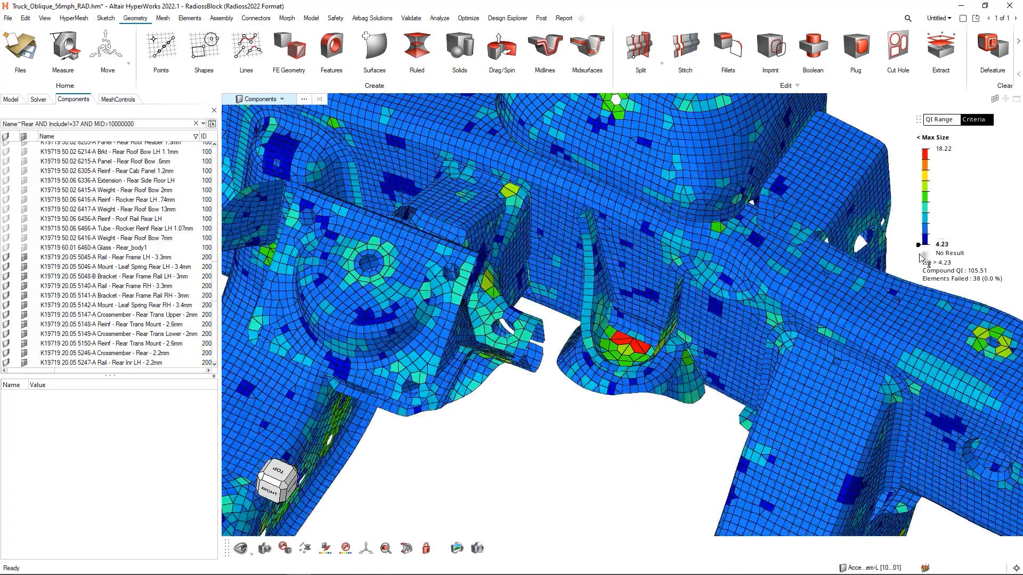
right_click(943, 186)
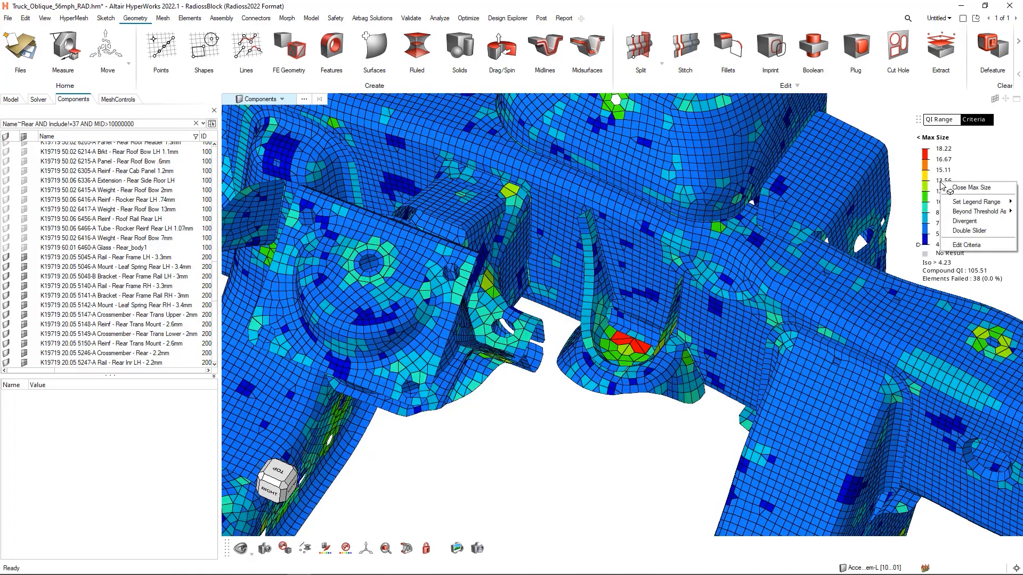
click(973, 224)
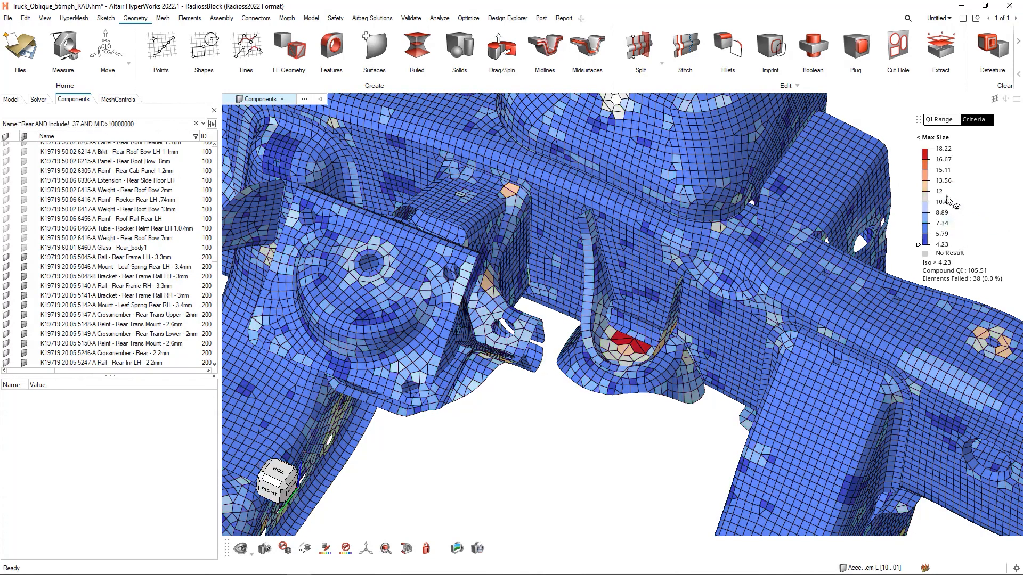
- Switch the Max Size legend to a two-sided range threshold and turn off divergent coloring
right_click(940, 193)
click(967, 241)
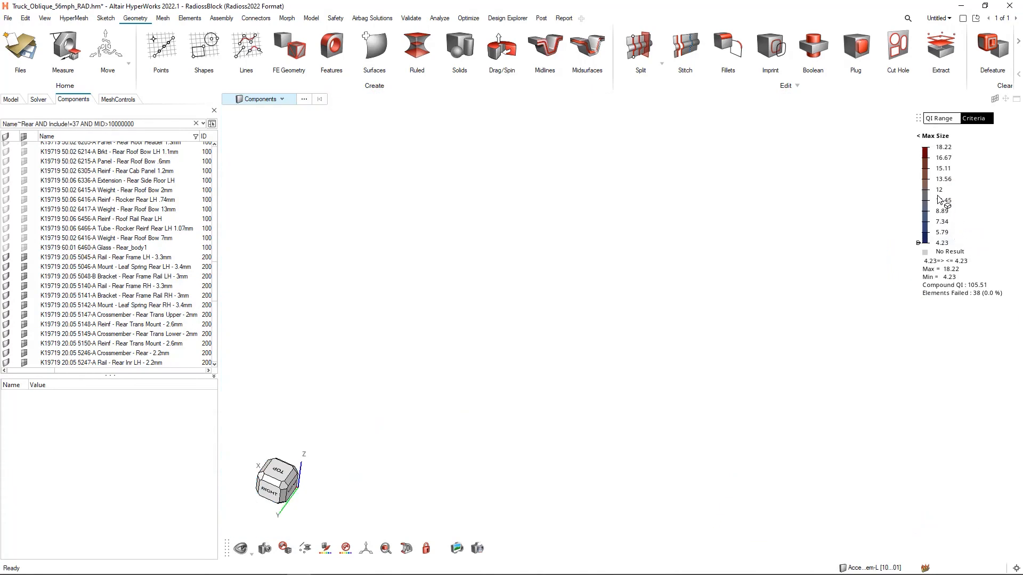
right_click(939, 197)
click(955, 236)
- Raise the Max Size upper threshold to 18.22, isolate elements above 10.45, and return the lower threshold to 4.23
drag(919, 243, 930, 161)
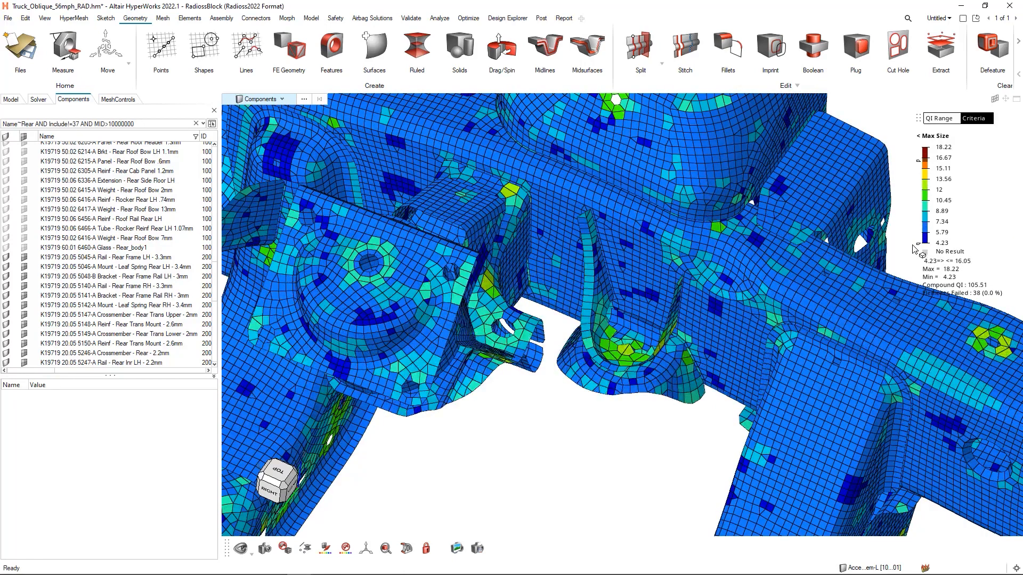
drag(920, 247, 920, 203)
drag(920, 161, 921, 152)
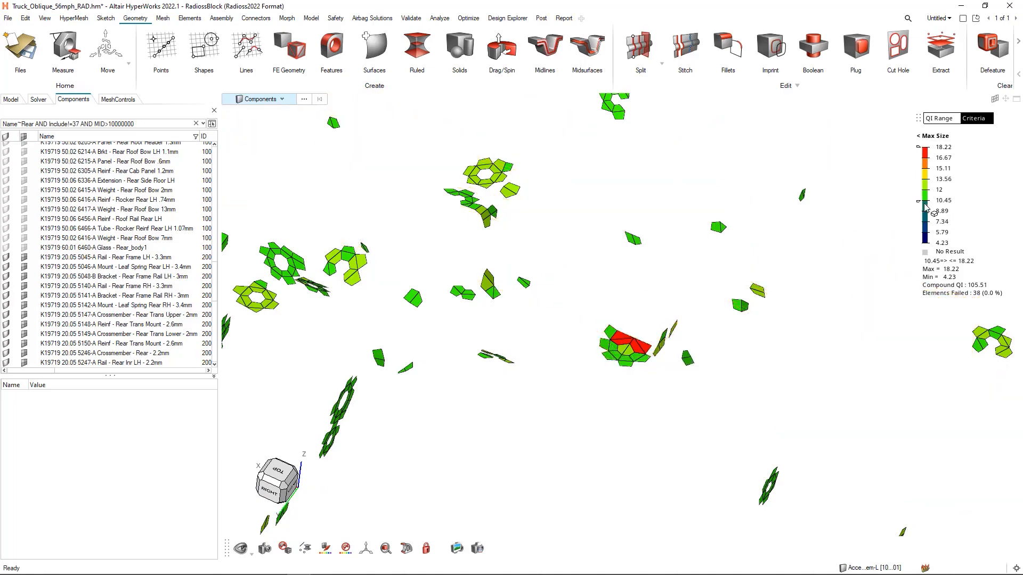
drag(920, 201, 920, 252)
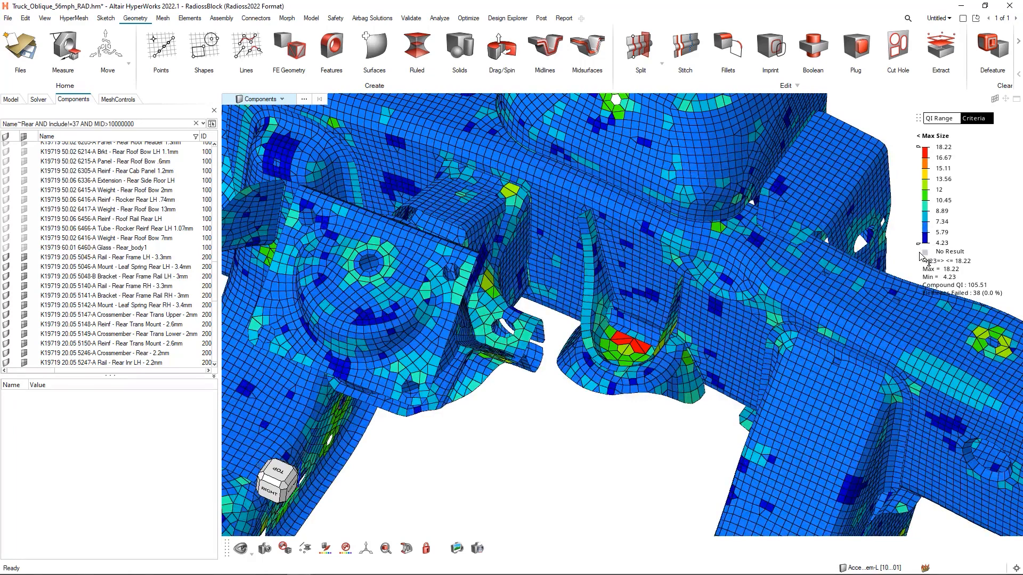
- Fit the whole frame in view and color the model by component
right_drag(550, 451, 562, 443)
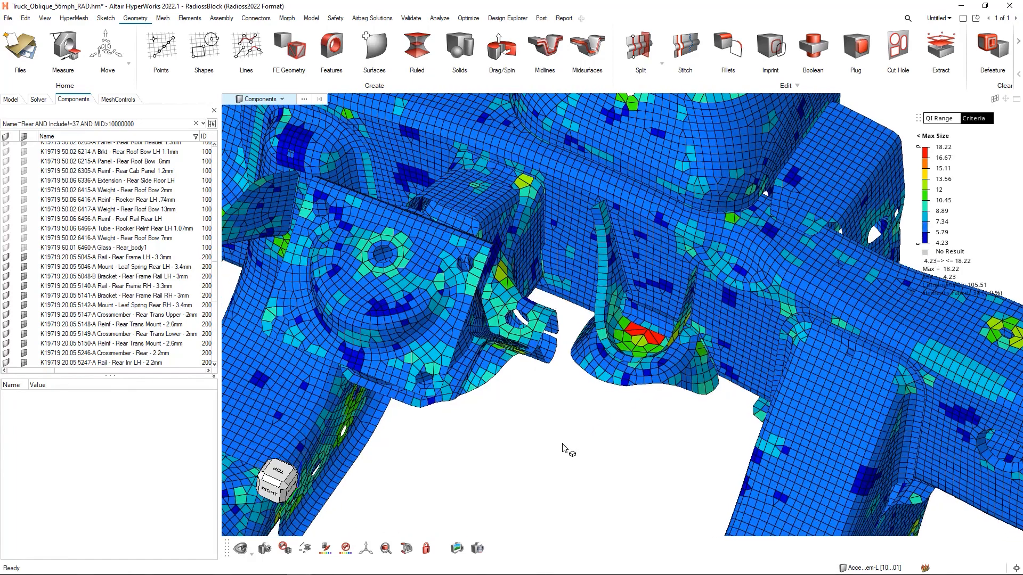
key(f)
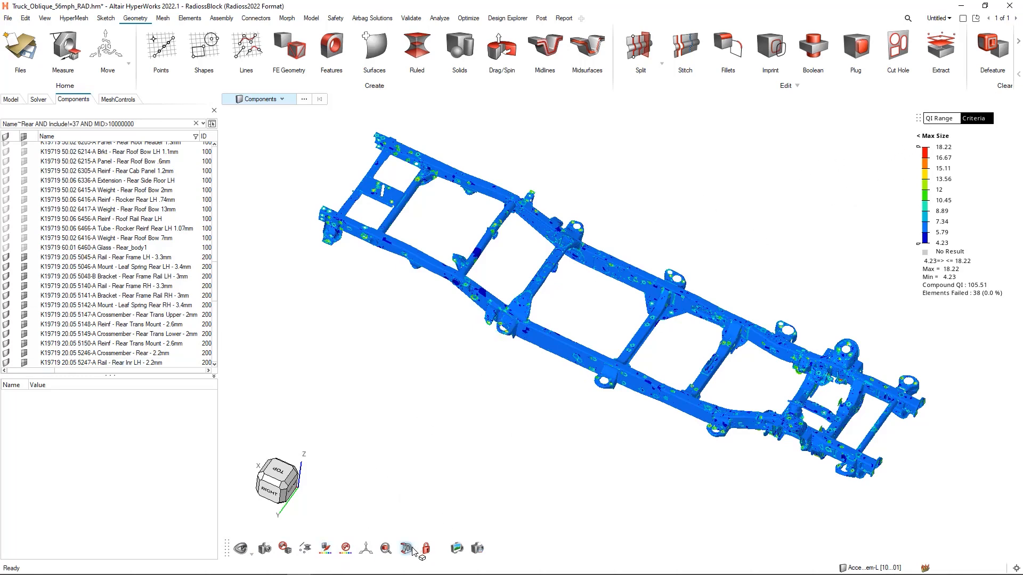
click(323, 550)
click(341, 384)
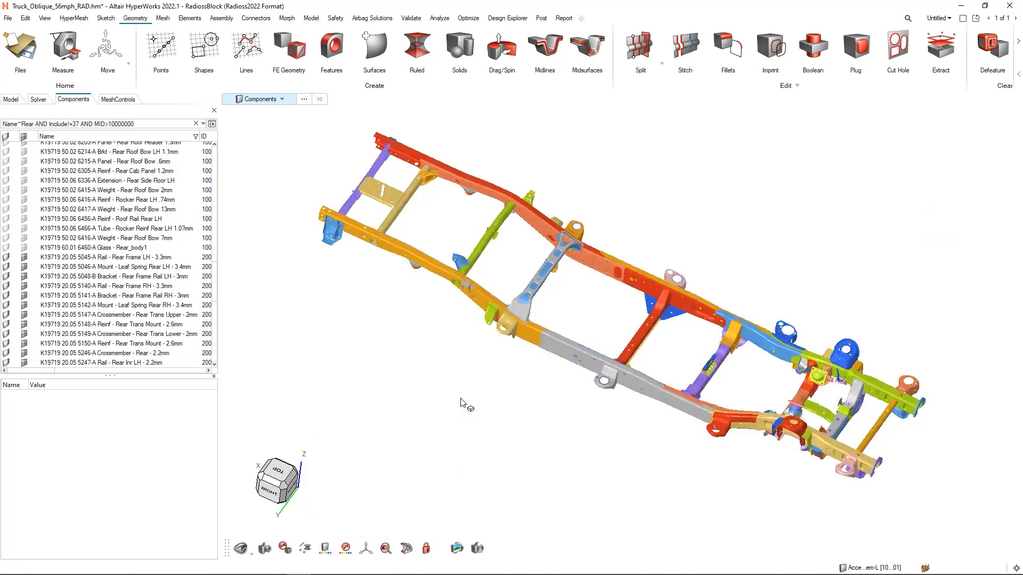
- Activate the Vehicle_Y section cut on the frame, and try the Vehicle_Z cut on and off alongside it
middle_drag(452, 385, 452, 368)
click(406, 548)
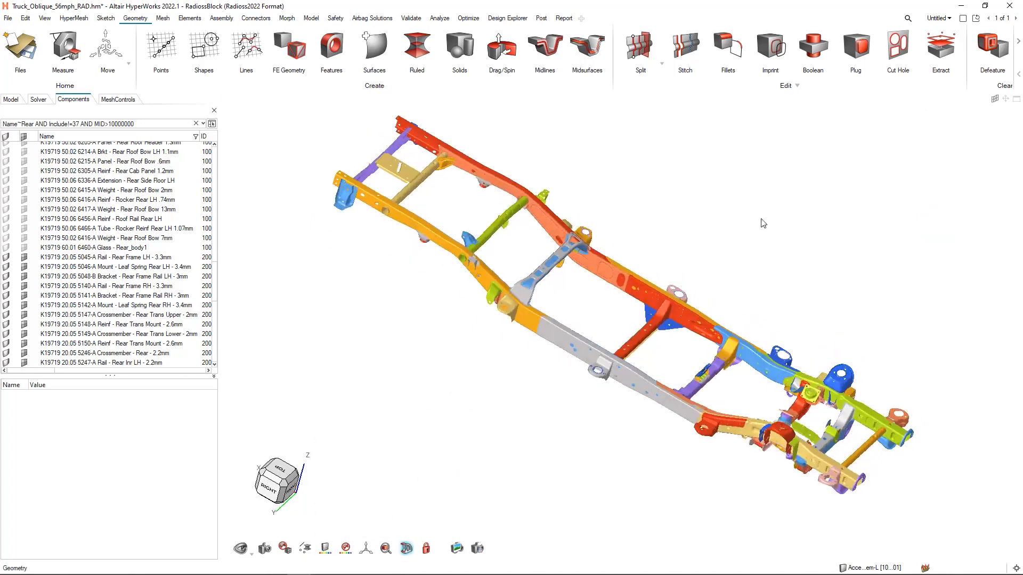
middle_drag(735, 219, 718, 216)
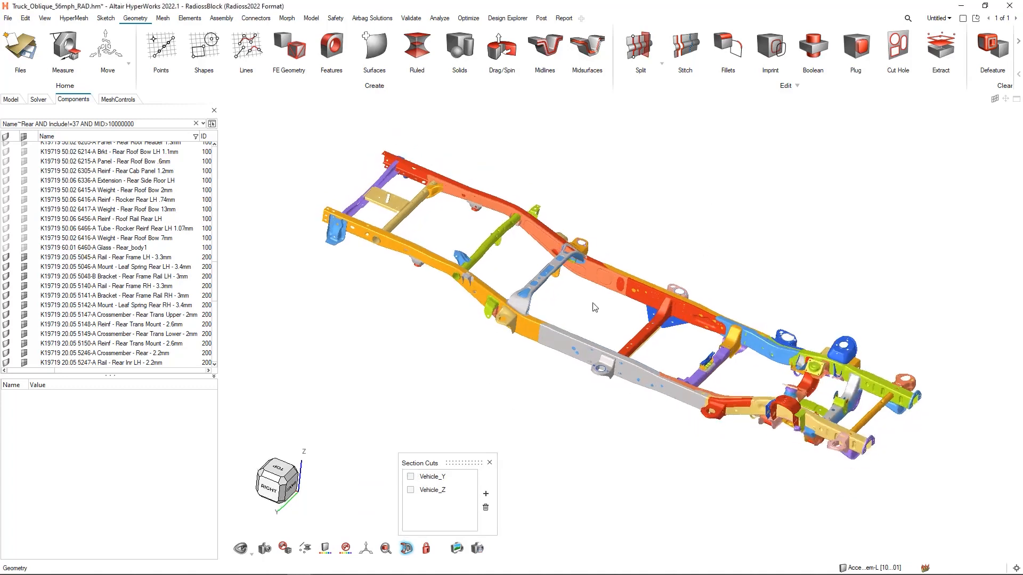
click(410, 477)
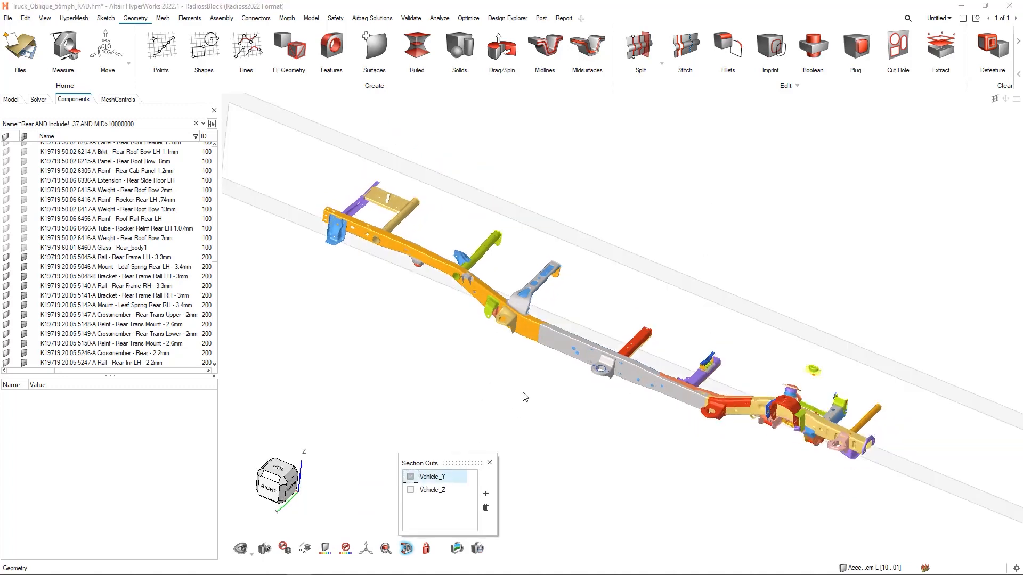
click(410, 490)
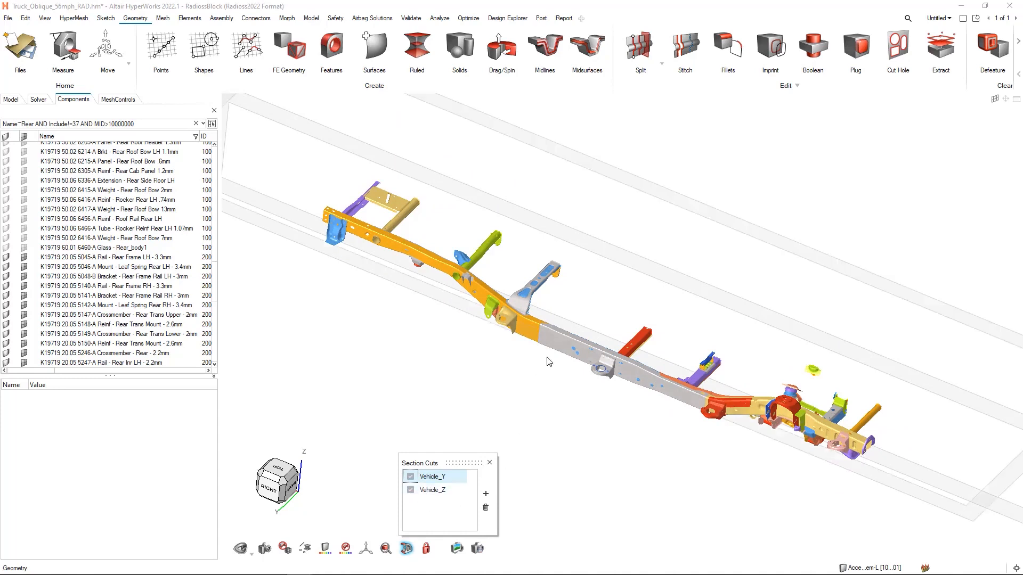
click(410, 490)
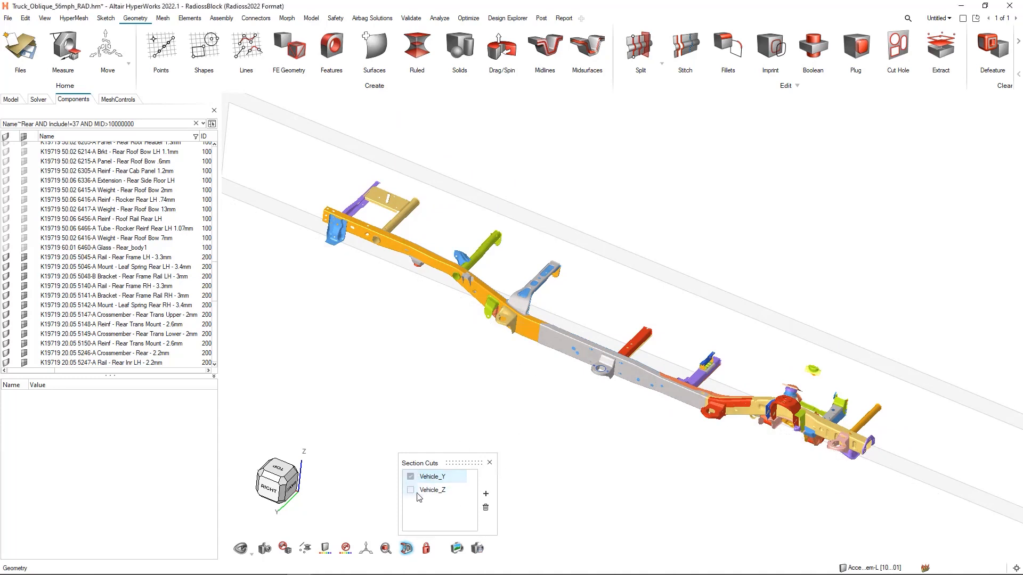
- Add a section cut normal to X and move it to about X = 1187.71, through the transmission mount crossmember
click(486, 494)
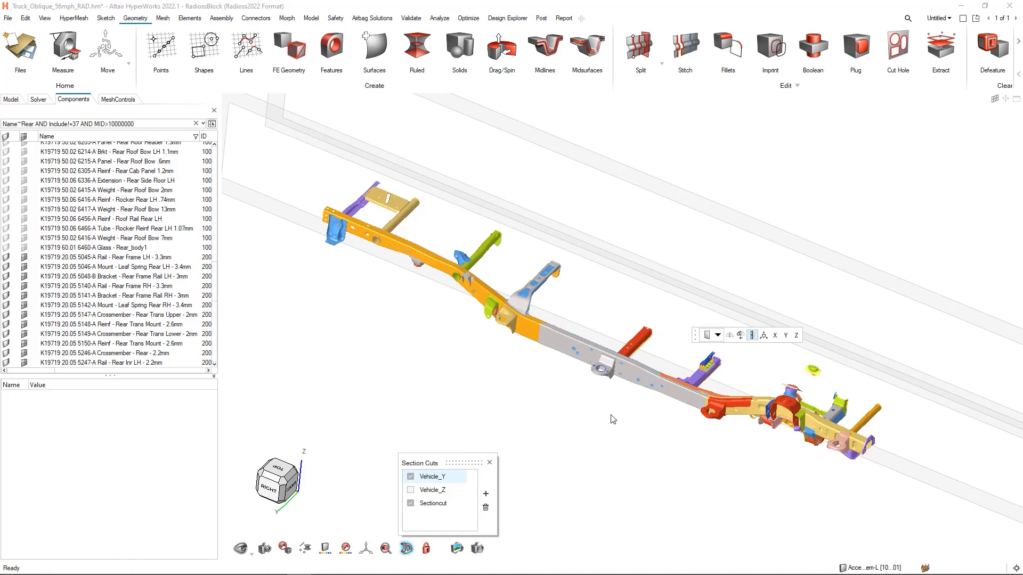
click(775, 335)
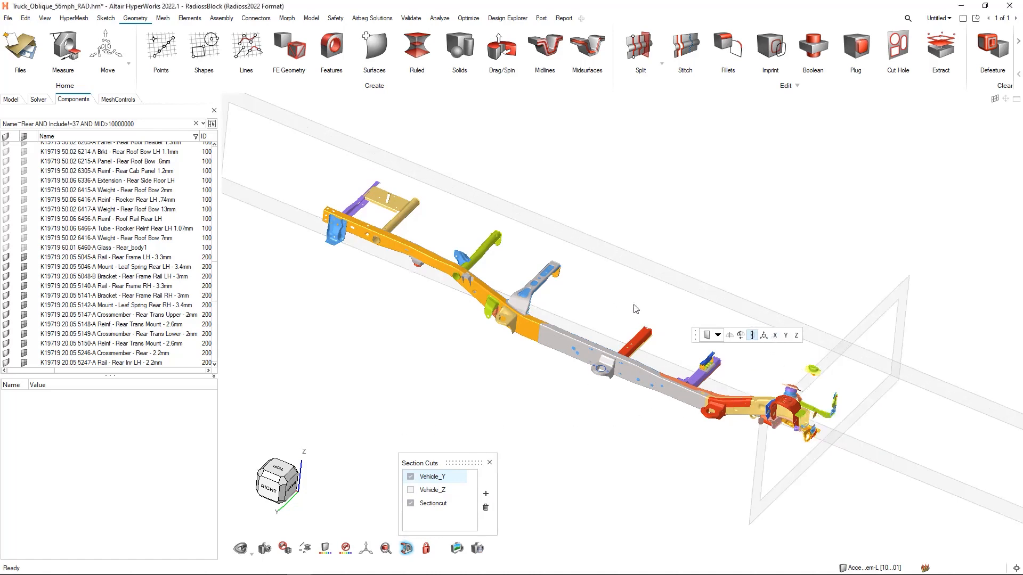
drag(847, 355, 697, 356)
scroll(708, 375, up, 10)
middle_drag(701, 370, 760, 379)
scroll(694, 354, down, 5)
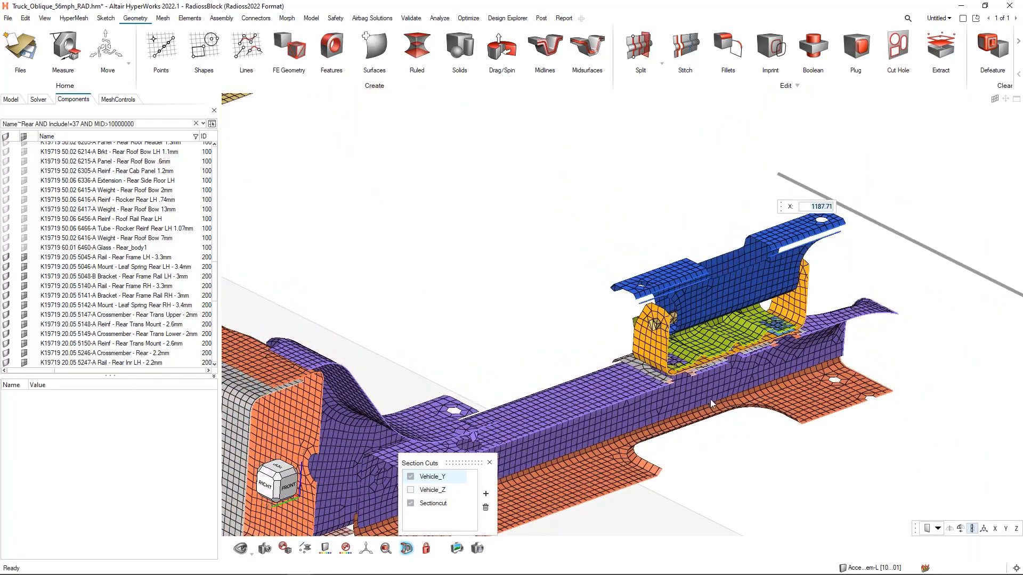
- Try showing whole elements along the section cut at the crossmember mount, and switch back to trimmed elements
click(974, 529)
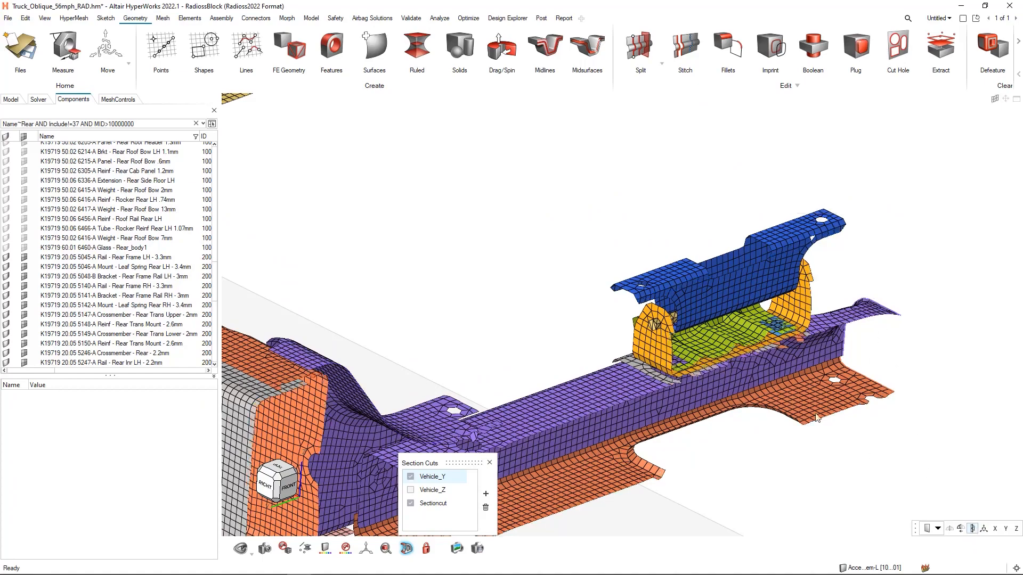
scroll(727, 357, up, 3)
middle_drag(670, 380, 719, 394)
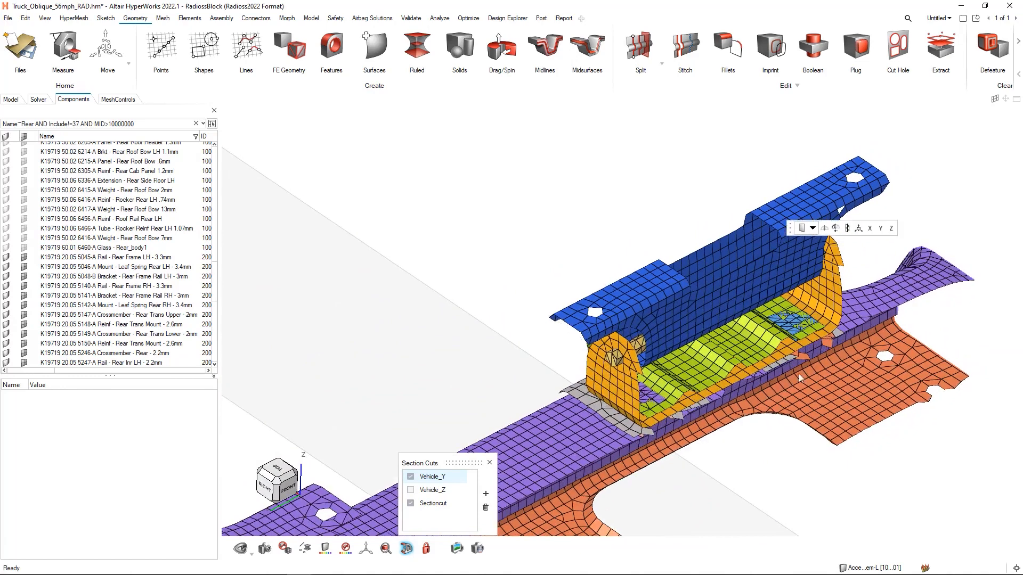
click(847, 228)
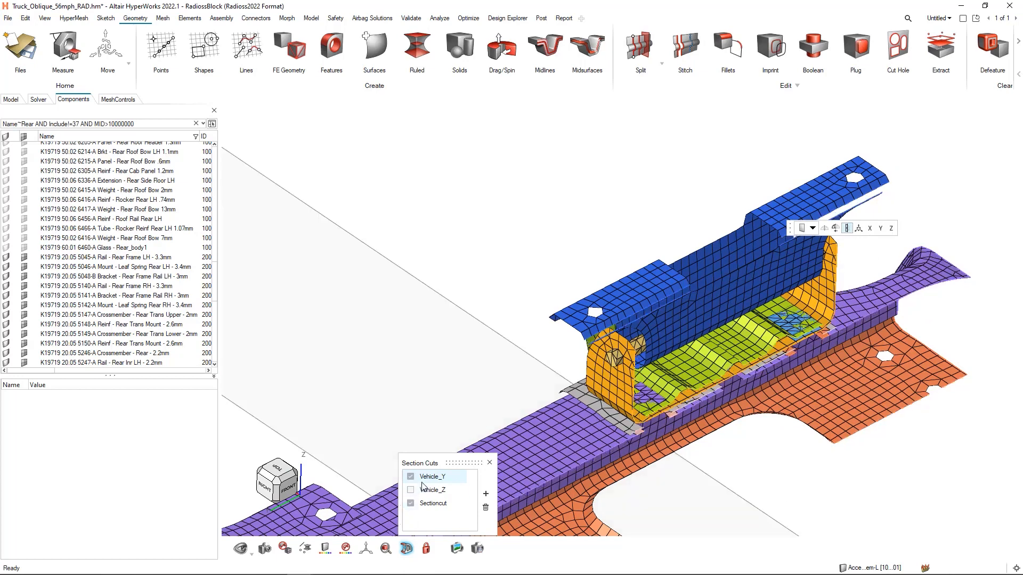
- Deactivate the Sectioncut and Vehicle_Y cuts, fit the full frame in view, and close the section cuts list
click(410, 504)
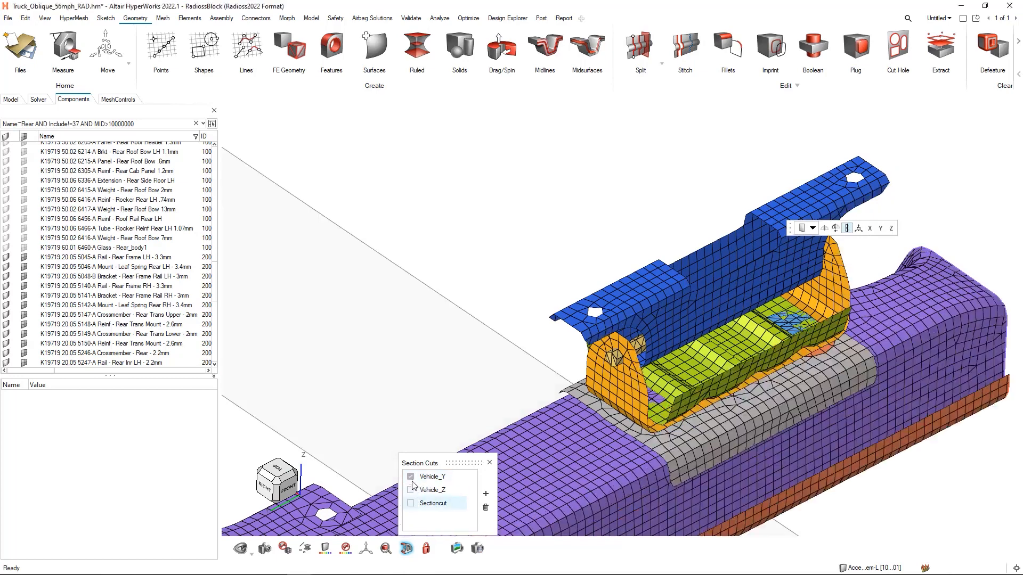
click(411, 477)
right_drag(549, 250, 568, 246)
key(f)
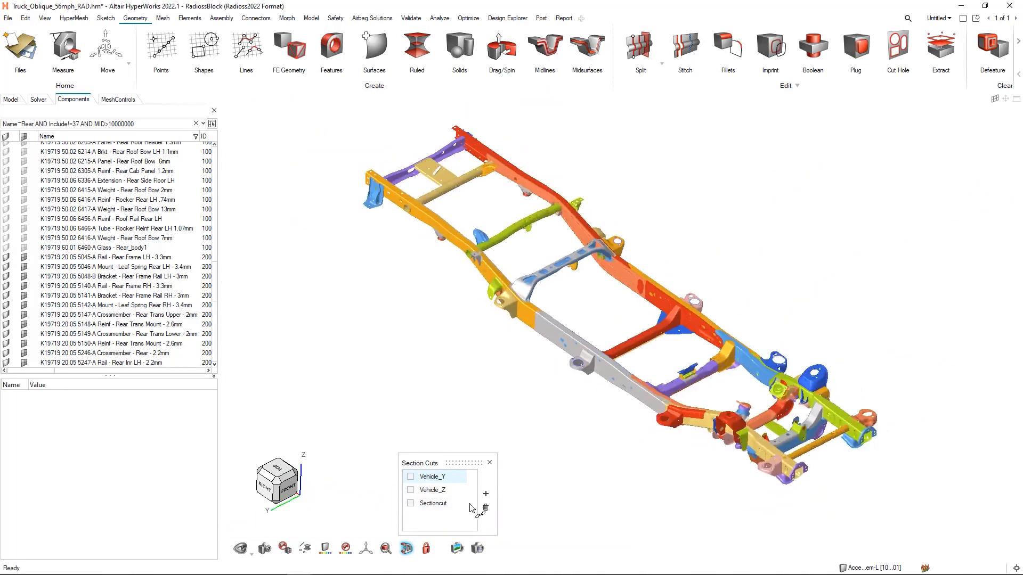
click(490, 462)
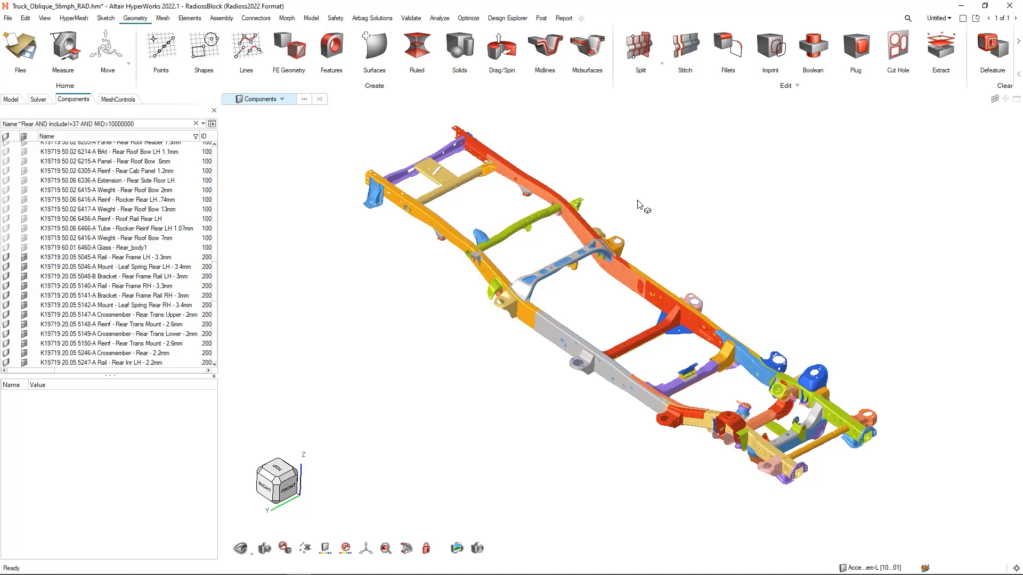
- Review the selectable entity types and keep Components as the selection type
mouse_move(441, 198)
click(283, 100)
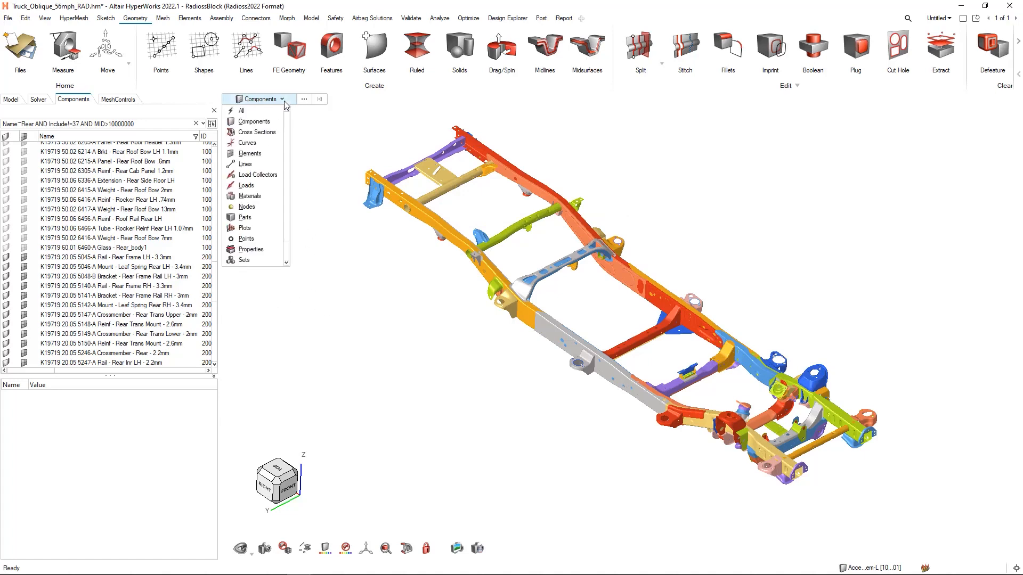
scroll(287, 176, down, 2)
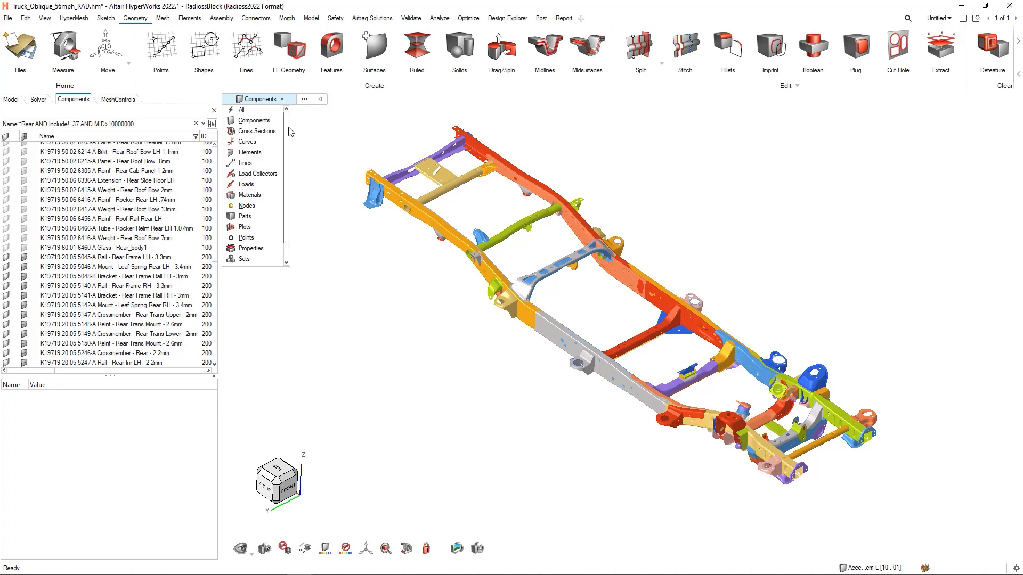
scroll(282, 123, up, 2)
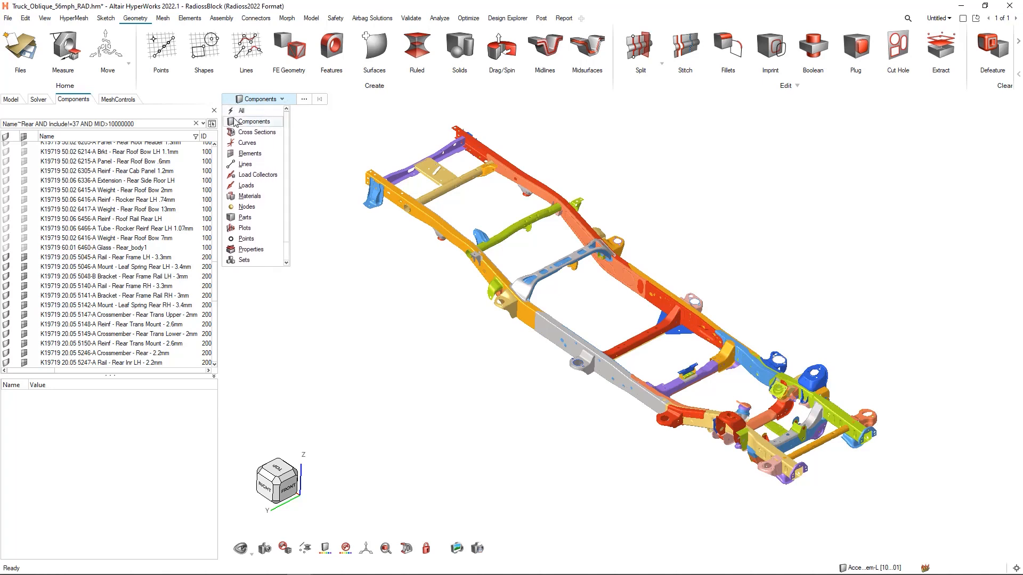
click(254, 123)
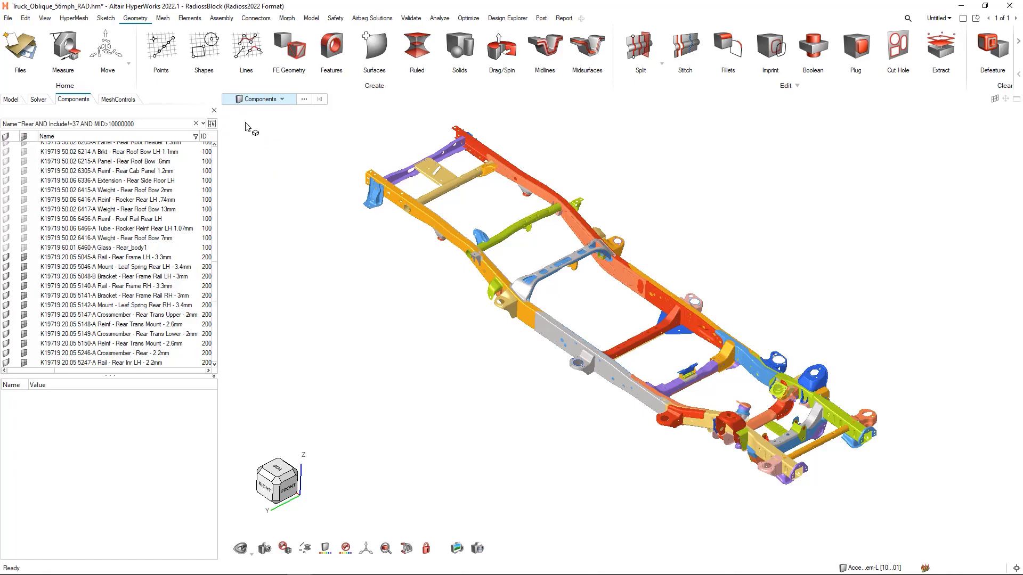
- Select the grey mount bracket on the near frame rail
middle_drag(514, 301, 546, 272)
scroll(572, 343, up, 10)
scroll(573, 345, up, 2)
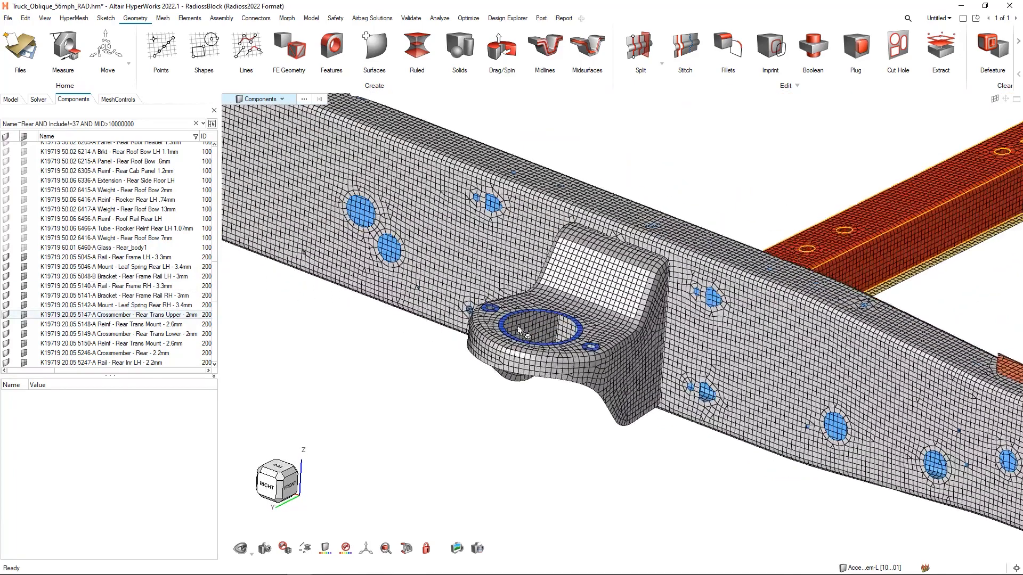
click(558, 291)
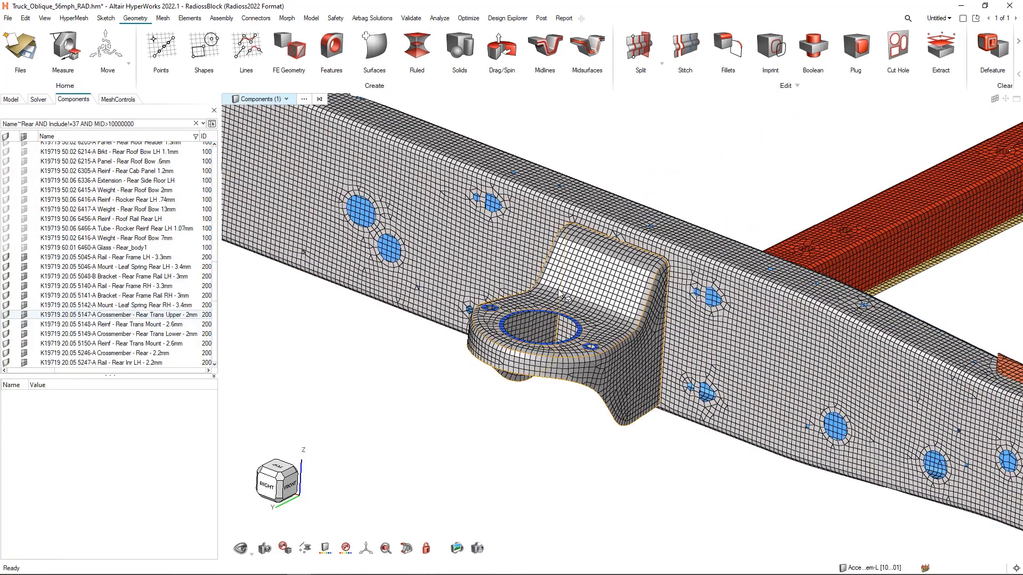
- Select the red mount bracket on the near rail with its blue counterpart on the far rail, and isolate both components
scroll(559, 291, down, 12)
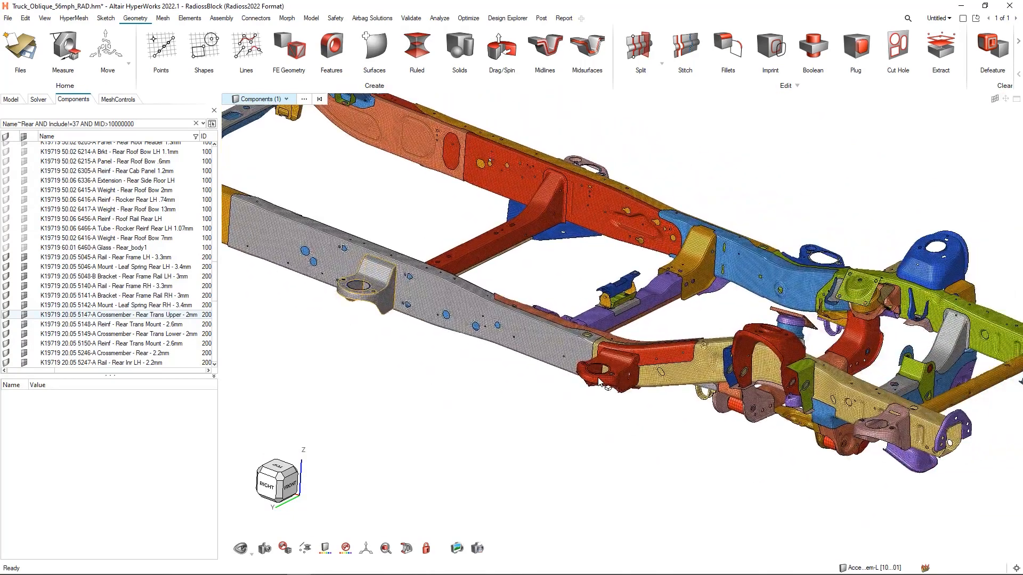
click(600, 382)
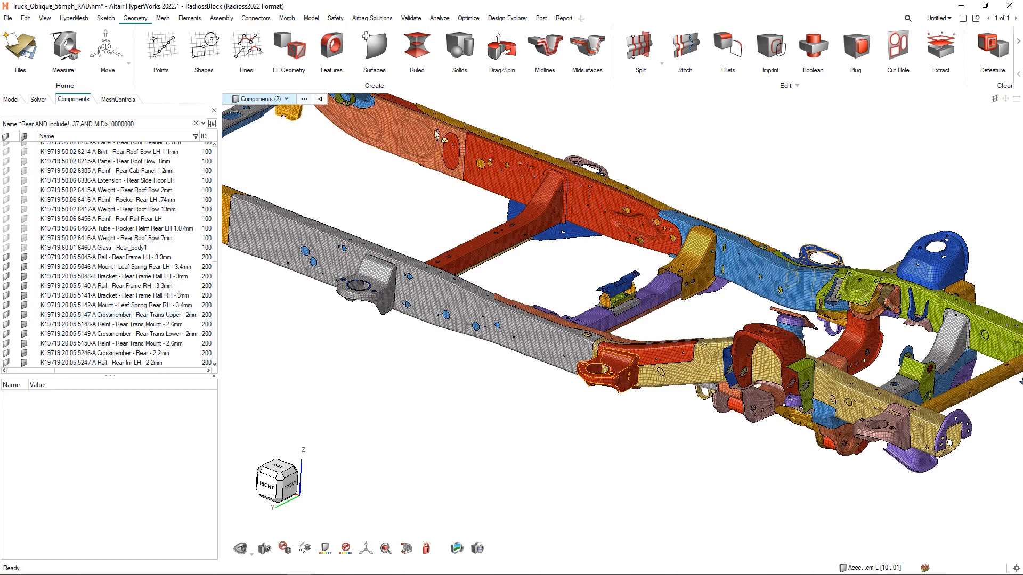
right_click(660, 156)
click(684, 226)
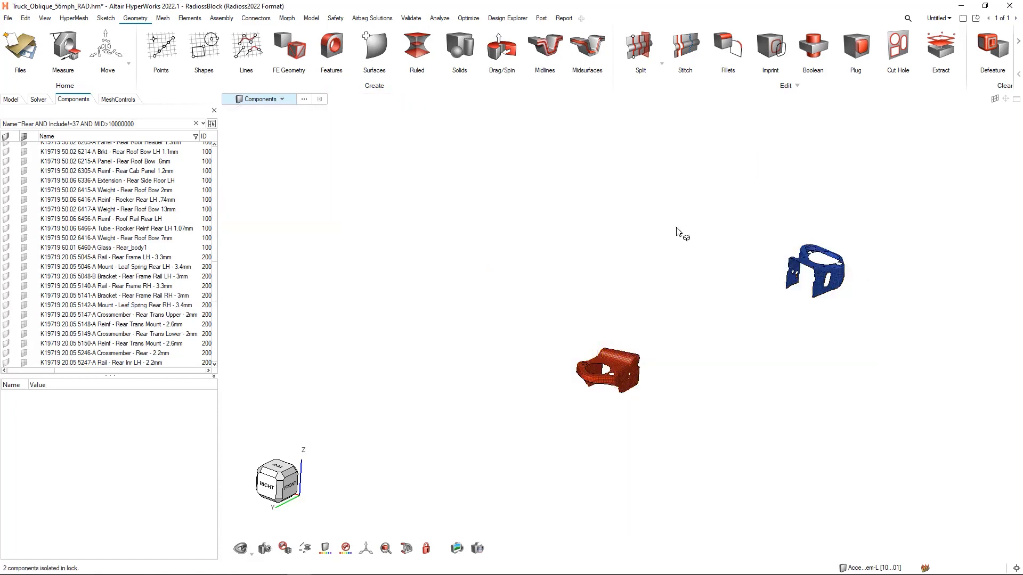
scroll(570, 260, up, 2)
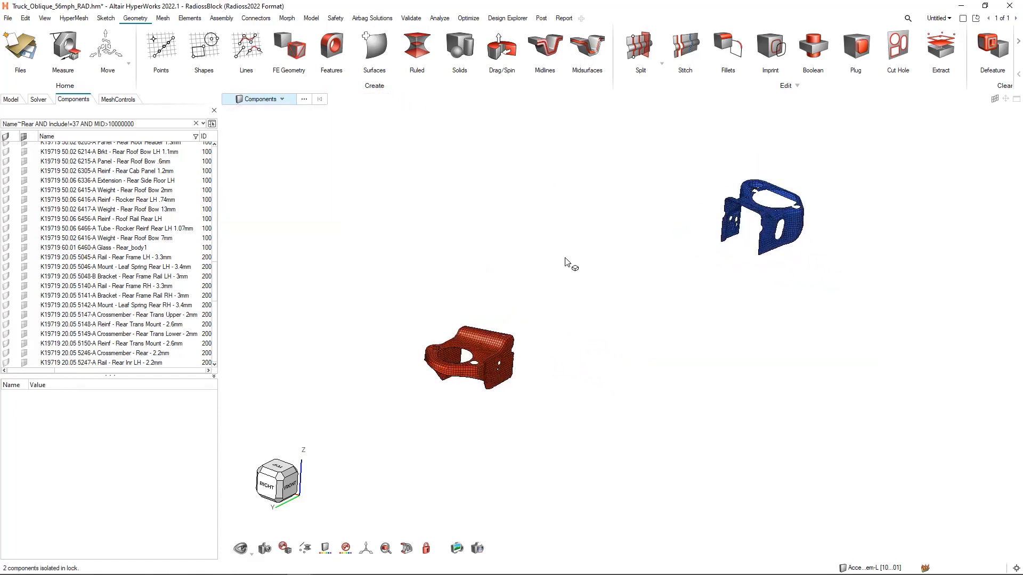
scroll(567, 263, up, 2)
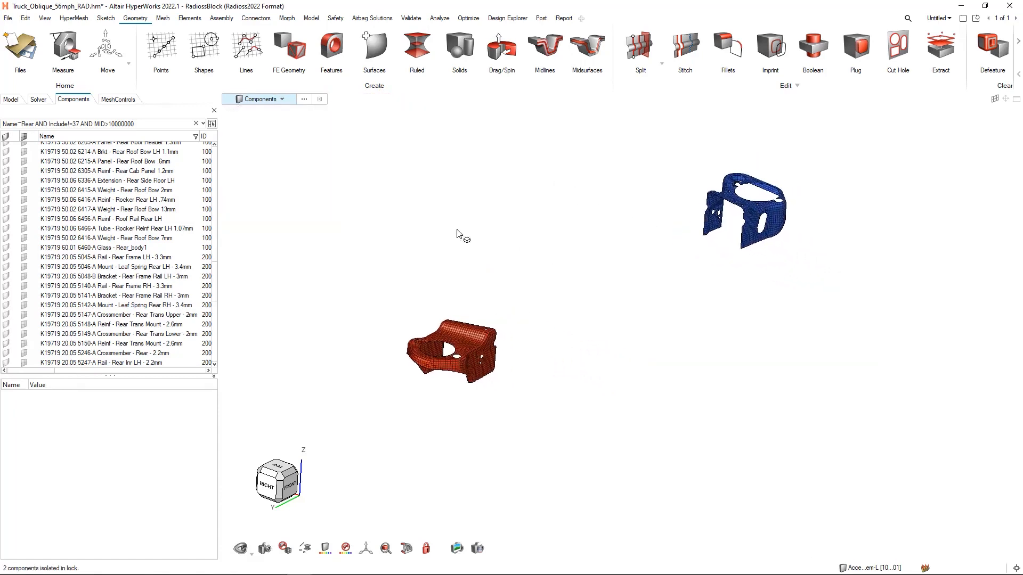
- Change the selection type to Elements and frame the red mount bracket's mesh
click(269, 99)
scroll(256, 118, down, 2)
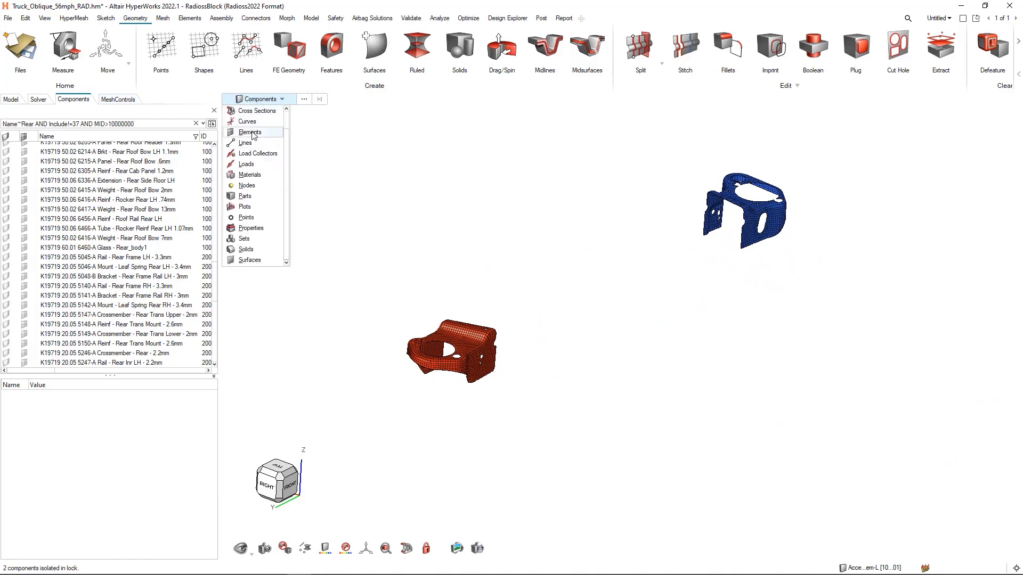
click(253, 136)
right_drag(311, 273, 383, 230)
scroll(476, 300, up, 6)
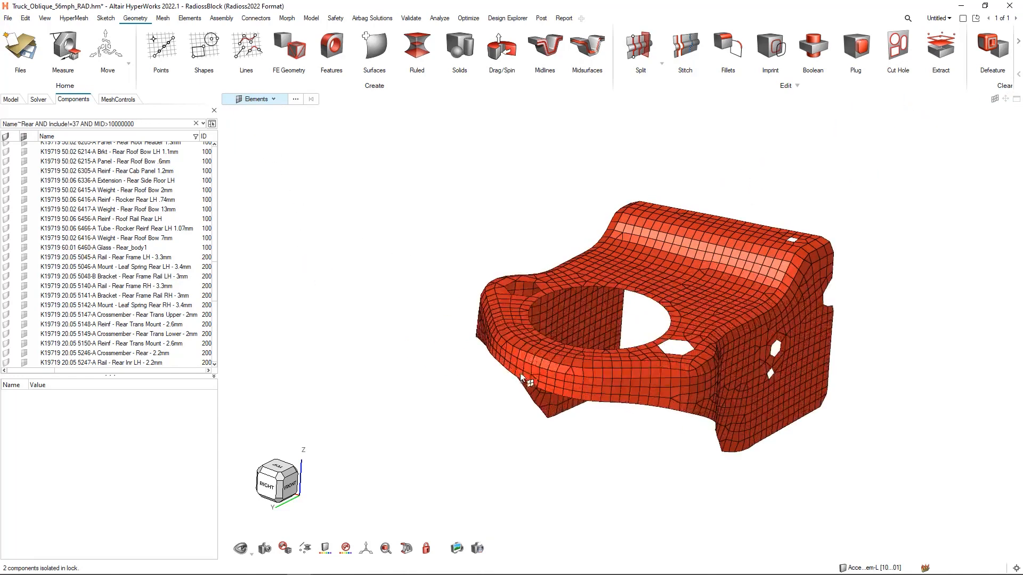
- Restore the first saved view, showing the complete truck frame without the body, and close the saved views
mouse_move(560, 359)
click(265, 552)
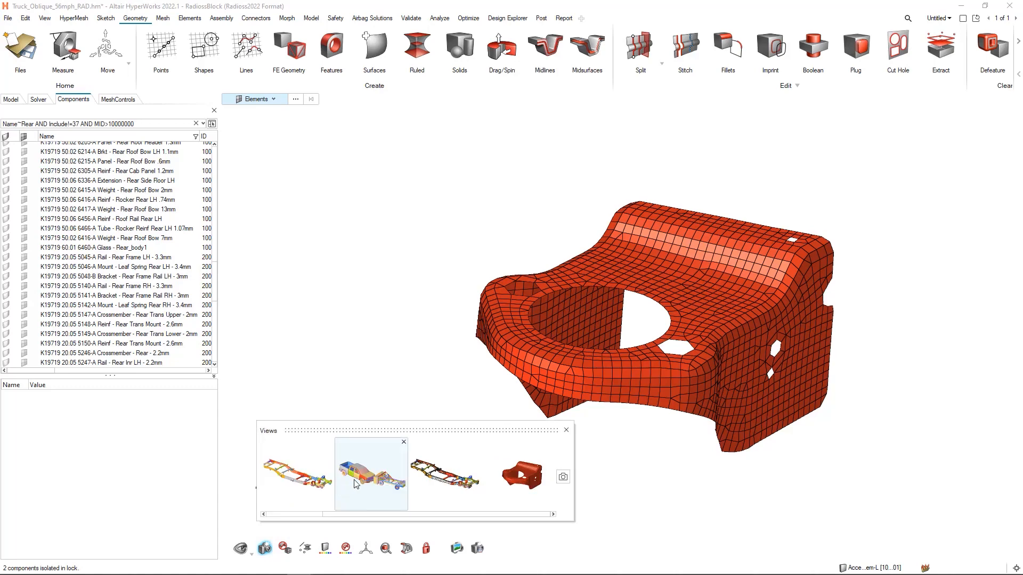
click(297, 474)
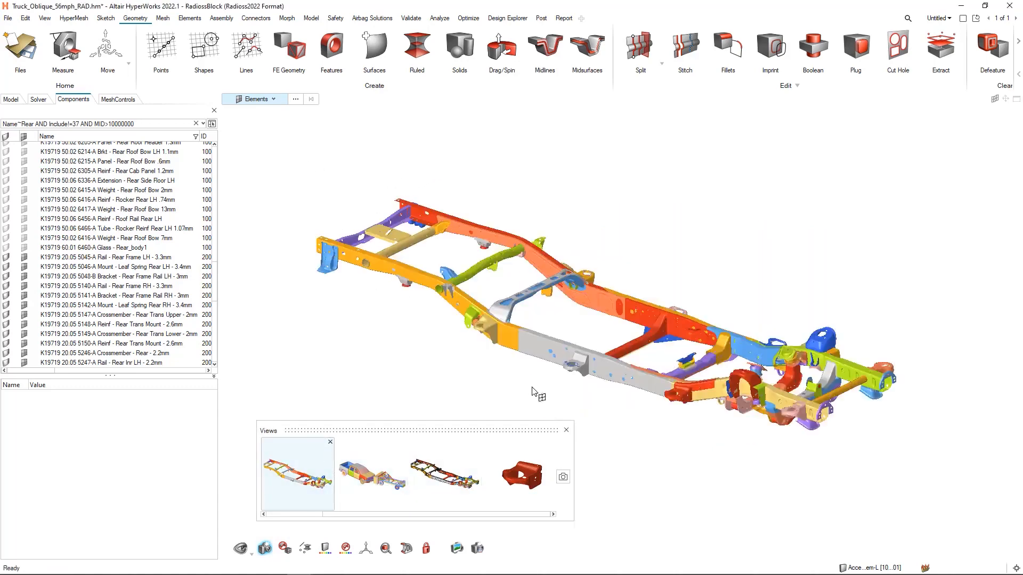
click(566, 430)
middle_drag(655, 227, 663, 224)
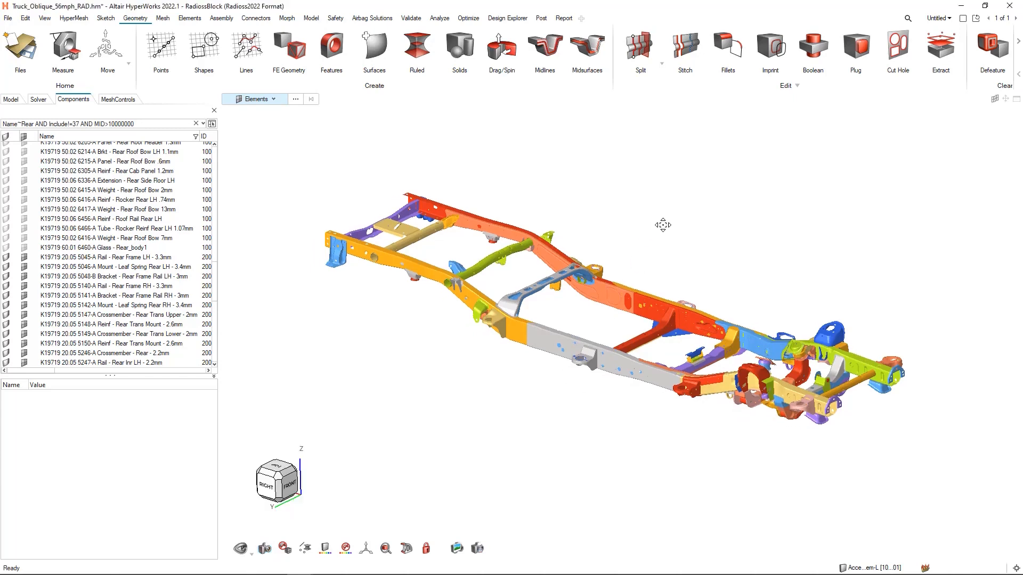
- Change the selection type to Materials and select the material of the purple mount brackets on the frame rails
click(265, 102)
click(249, 212)
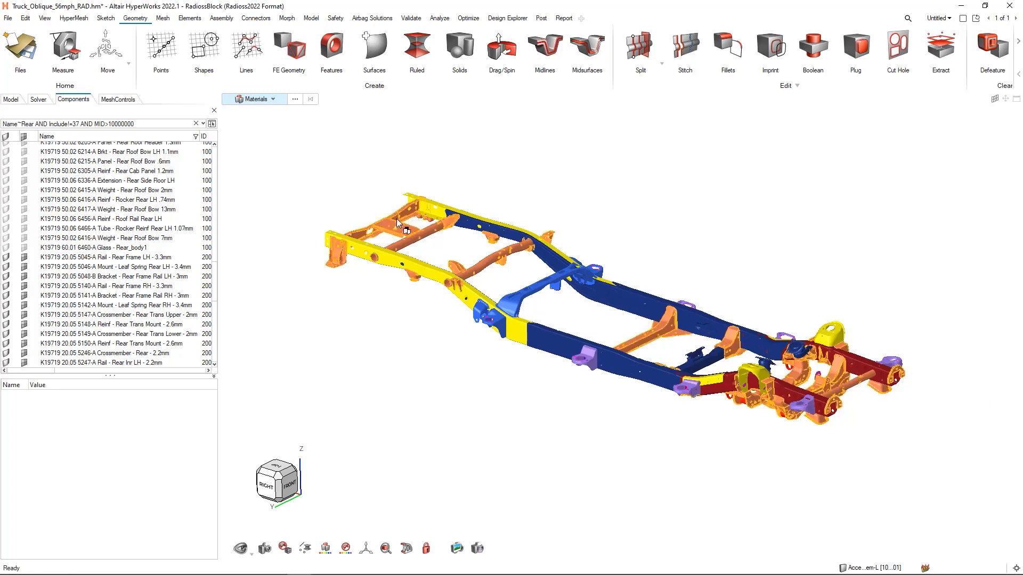
click(593, 370)
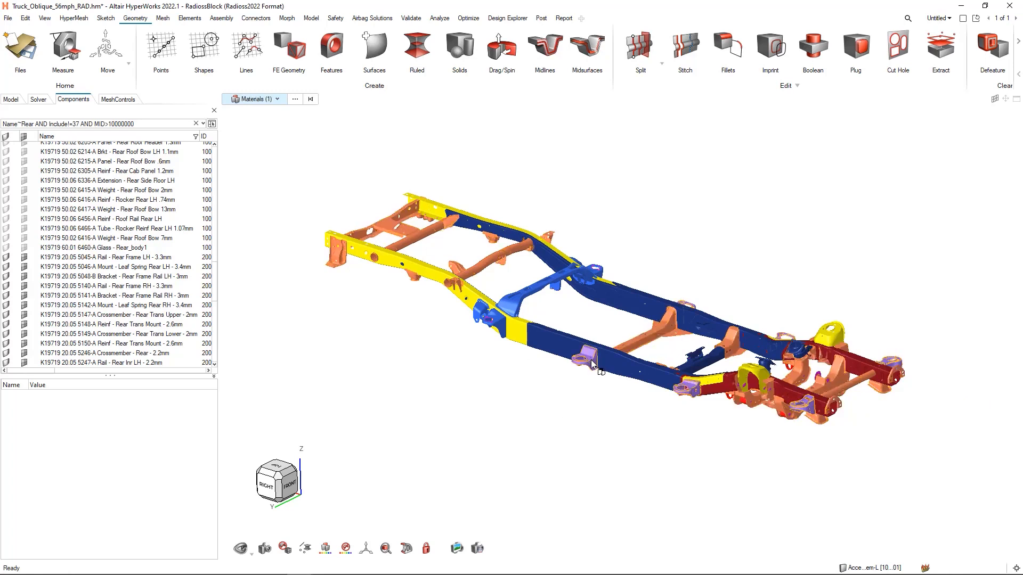
- Convert the material selection to Components and isolate the mount brackets that use it
click(275, 99)
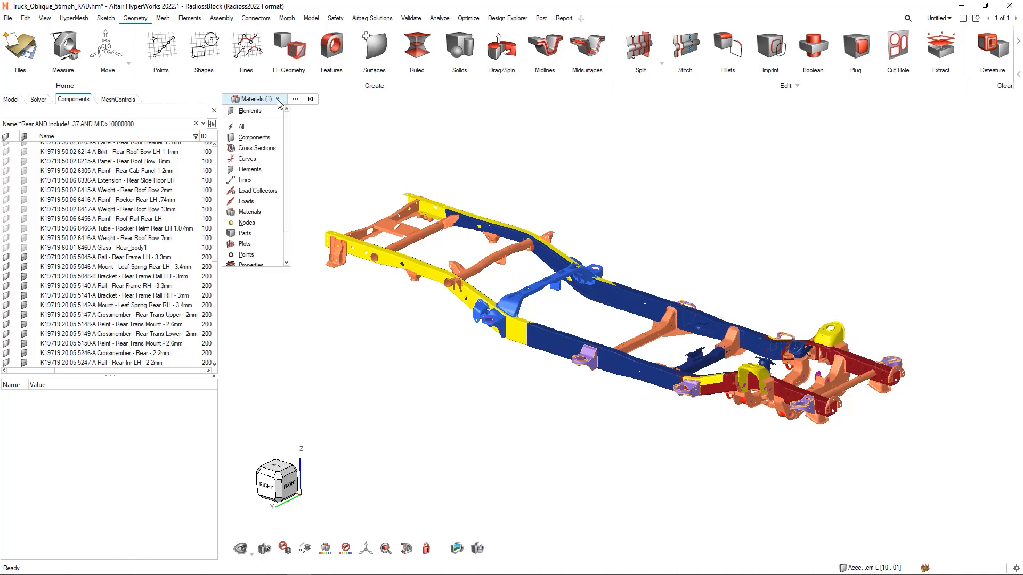
click(252, 138)
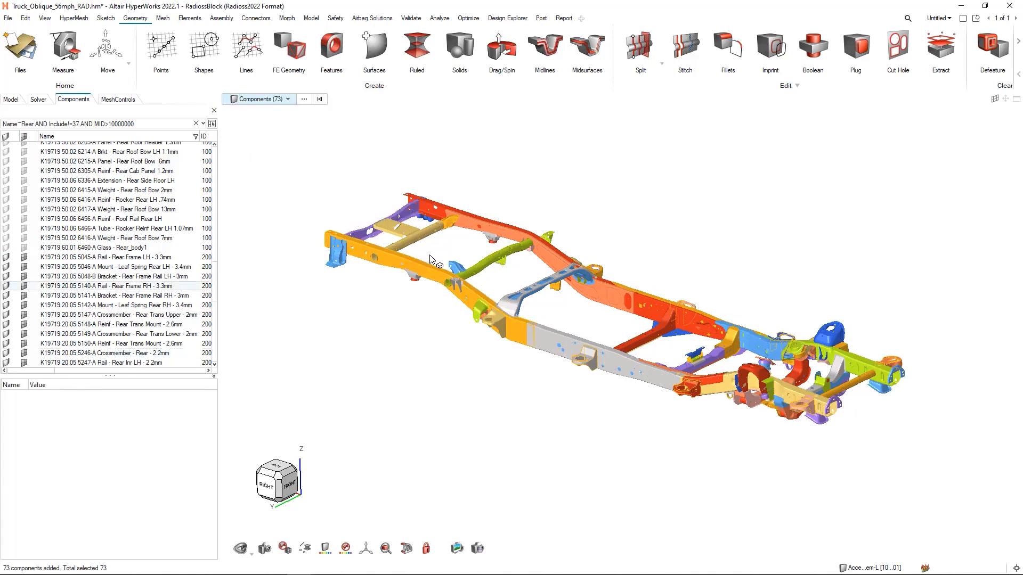
mouse_move(431, 259)
key(h)
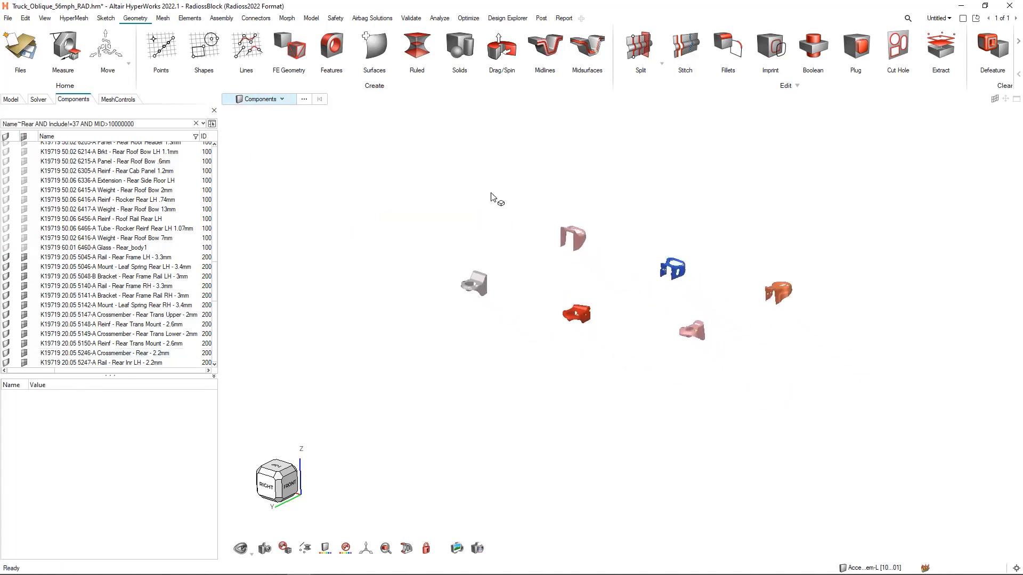
- Select the red mount bracket and the blue mount bracket together as components
scroll(708, 293, up, 4)
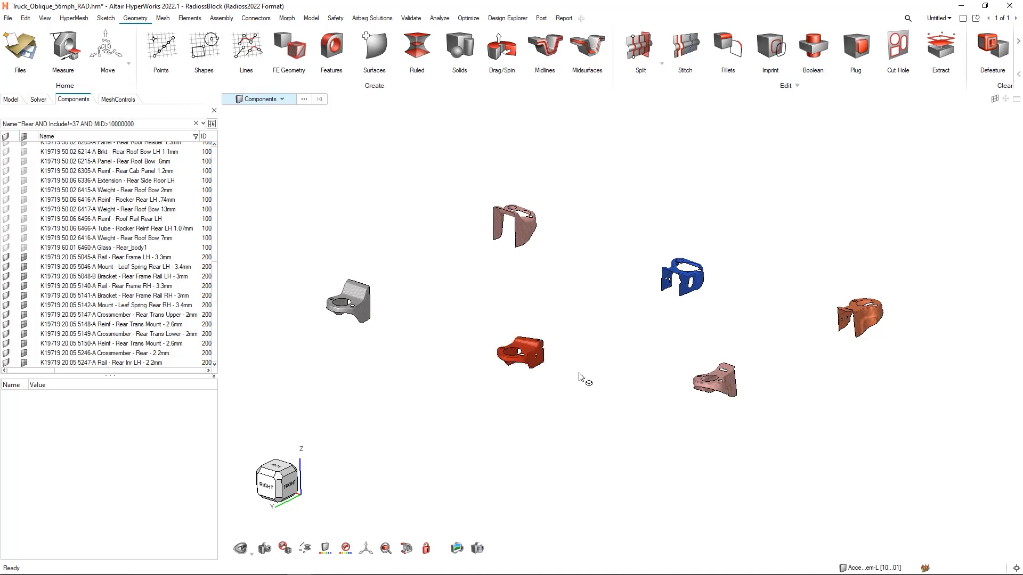
click(537, 364)
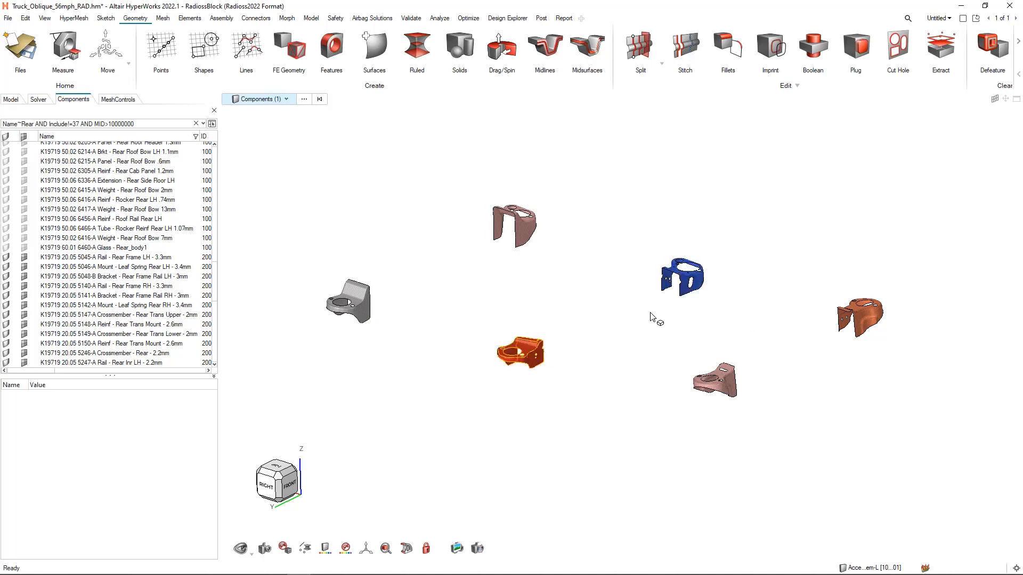
click(668, 280)
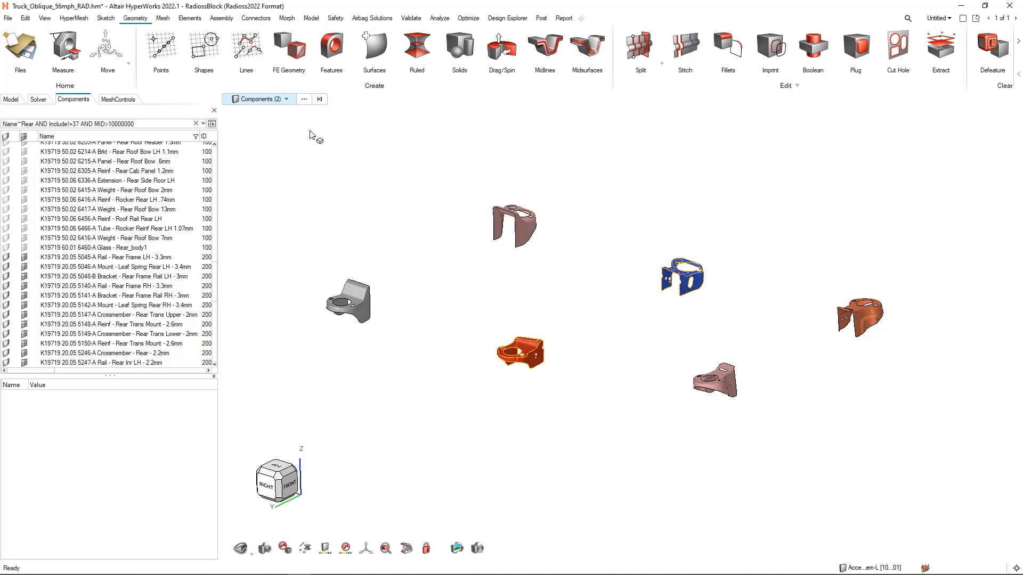
- Convert the two selected brackets to Elements and isolate their meshes, leaving nothing selected
click(287, 99)
click(255, 170)
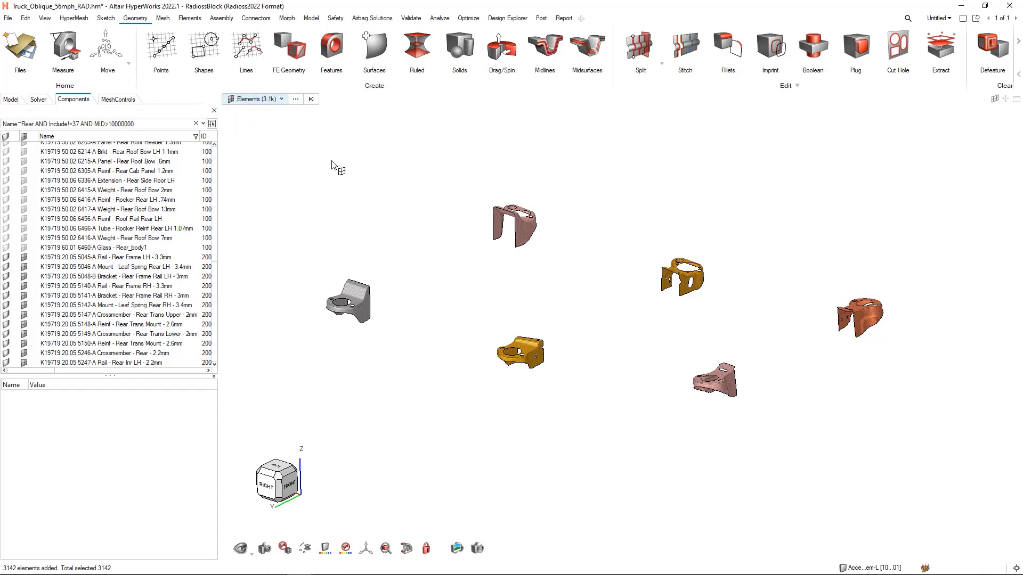
key(i)
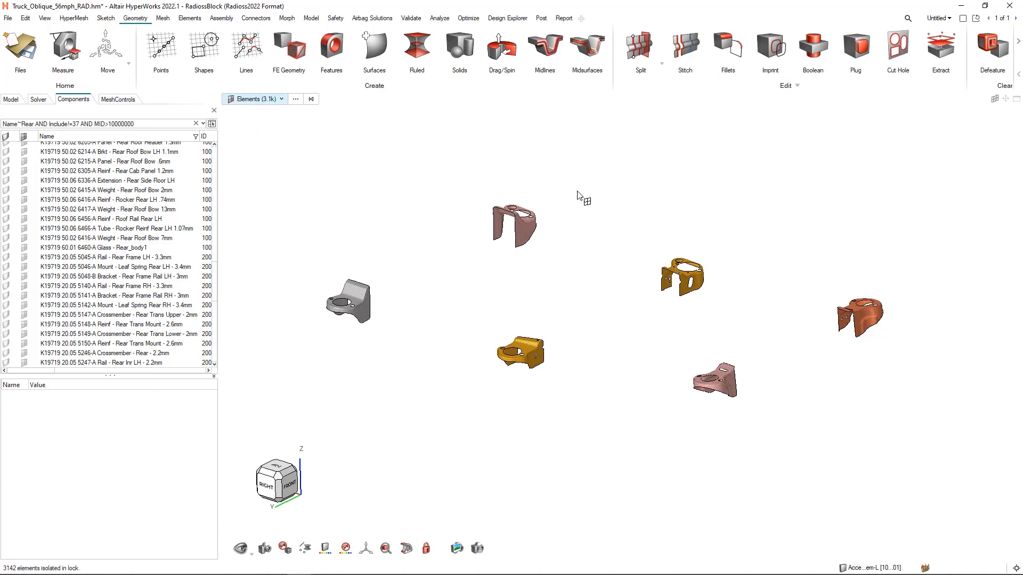
right_click(611, 330)
click(581, 318)
scroll(582, 325, up, 5)
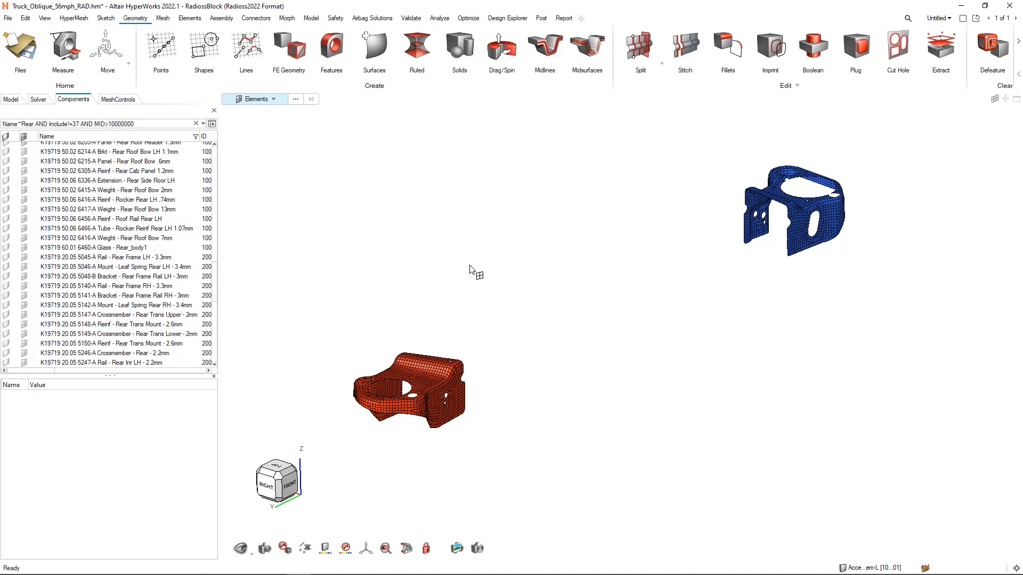
- Preview the By Component option in Advanced Selection, and select all displayed SHELL3N (tria3) elements using By Config
key(space)
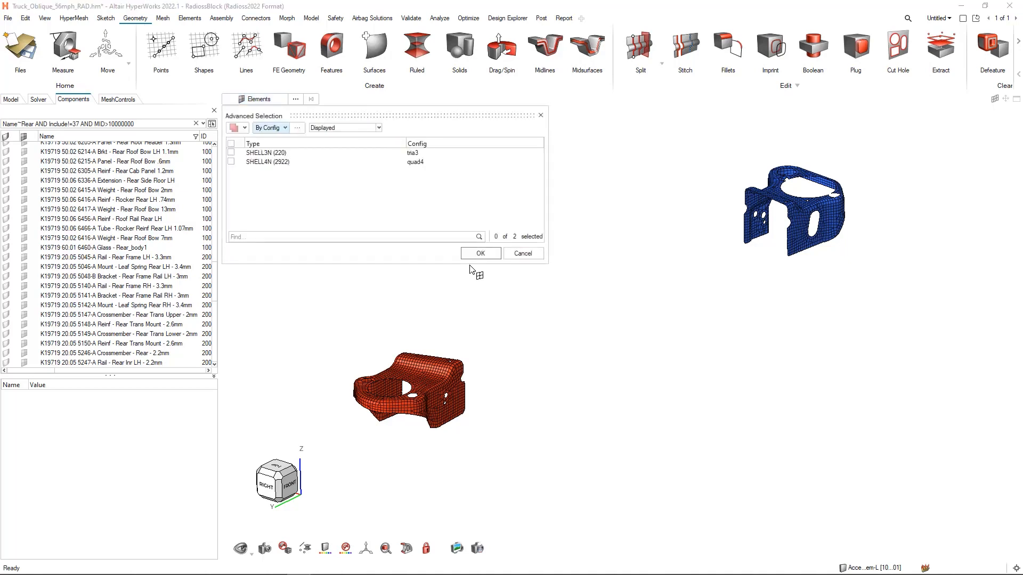
click(276, 128)
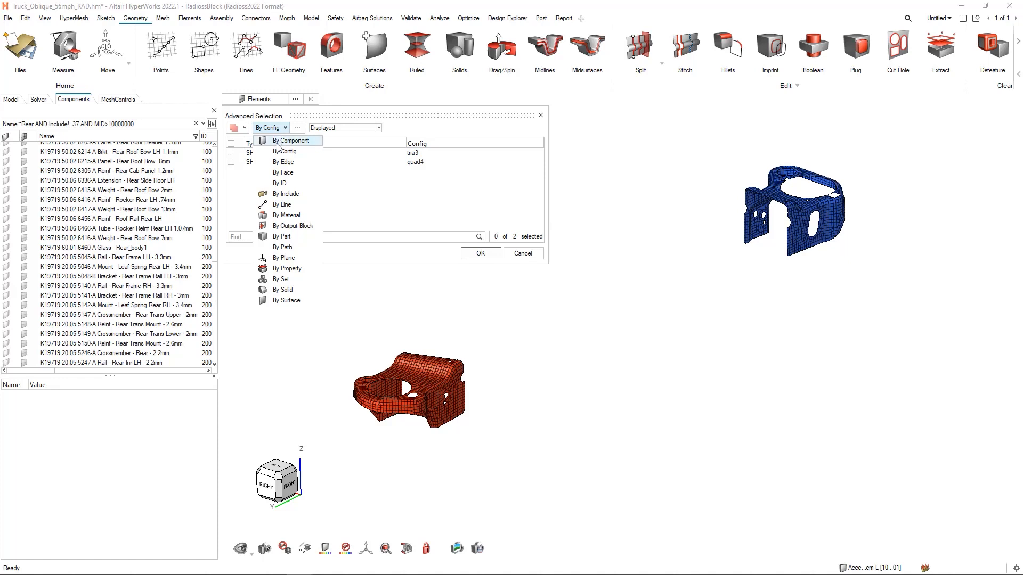
click(277, 142)
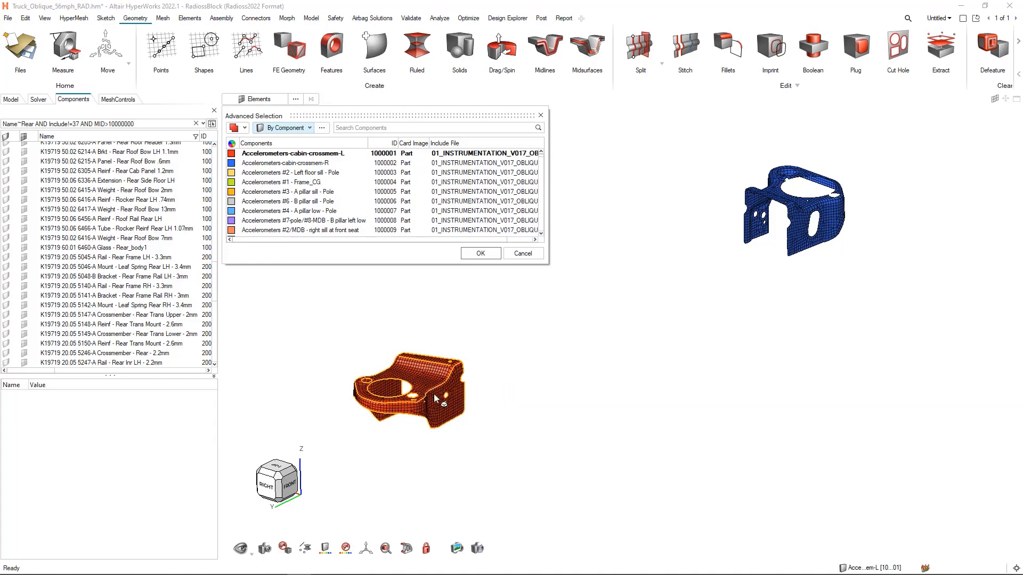
click(303, 126)
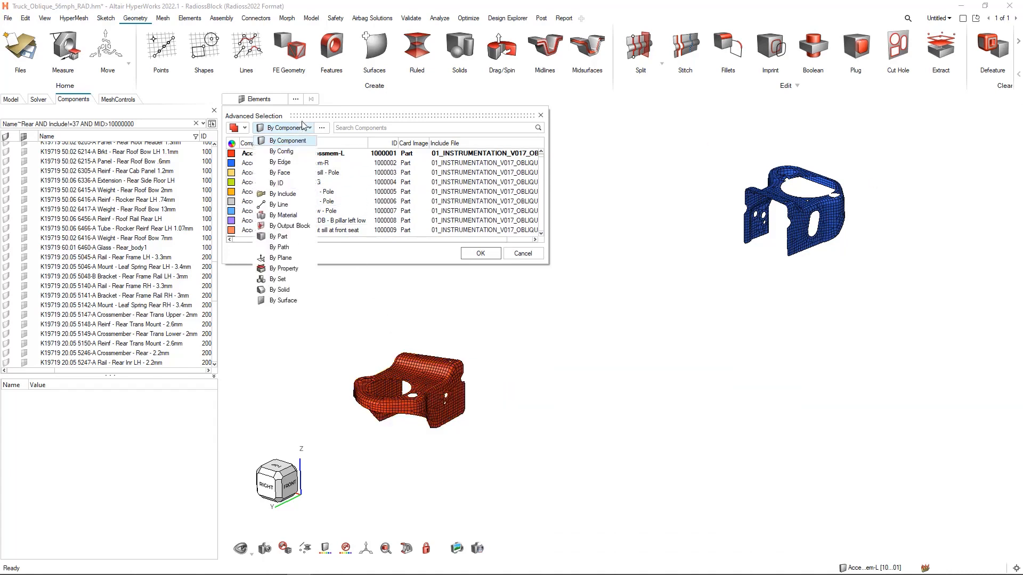
click(291, 155)
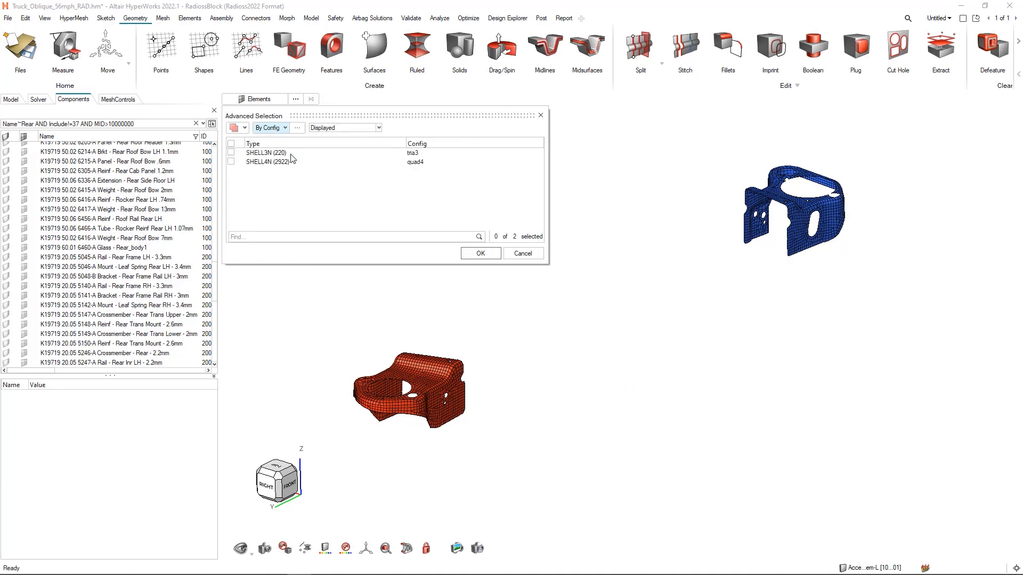
click(231, 153)
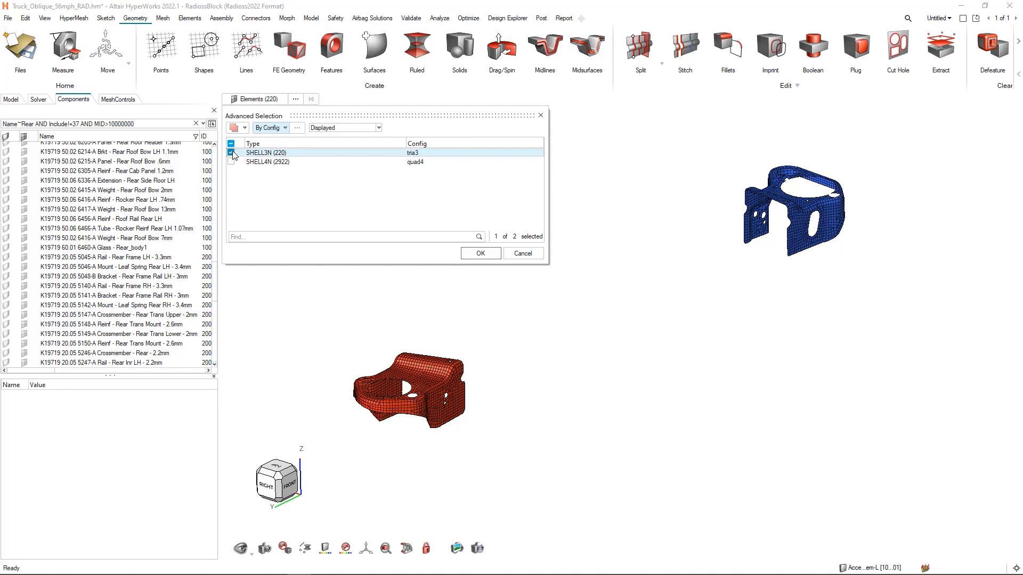
click(480, 253)
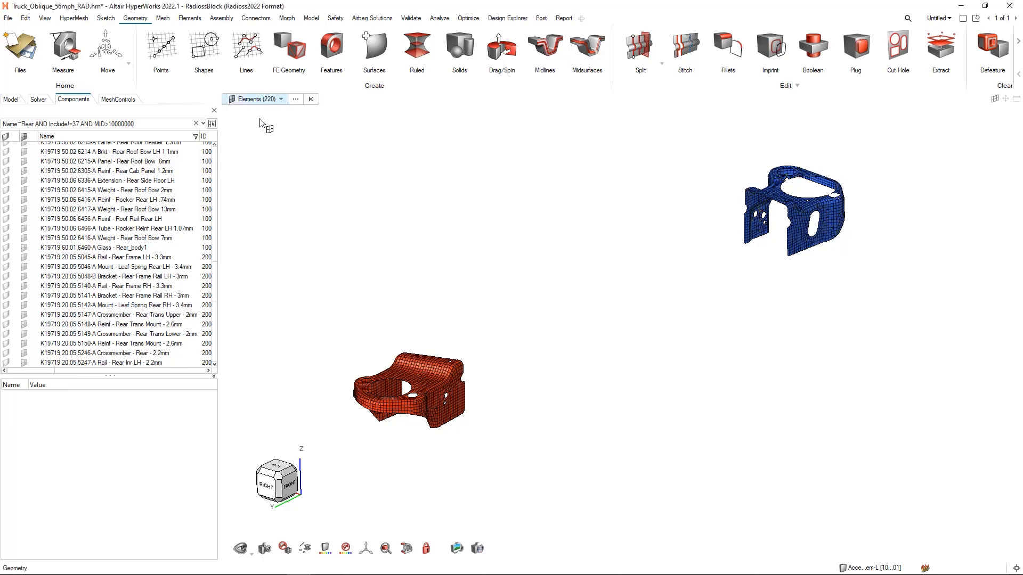
- Extend the triangular element selection on the red bracket to its Adjacent elements, and clear the selection
right_drag(404, 264, 466, 206)
scroll(420, 358, up, 8)
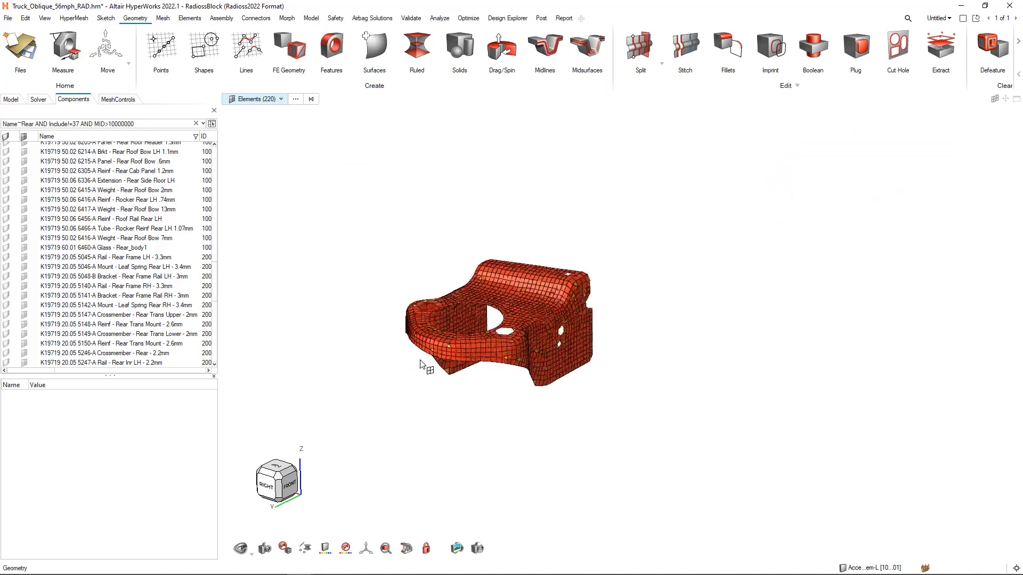
right_click(422, 156)
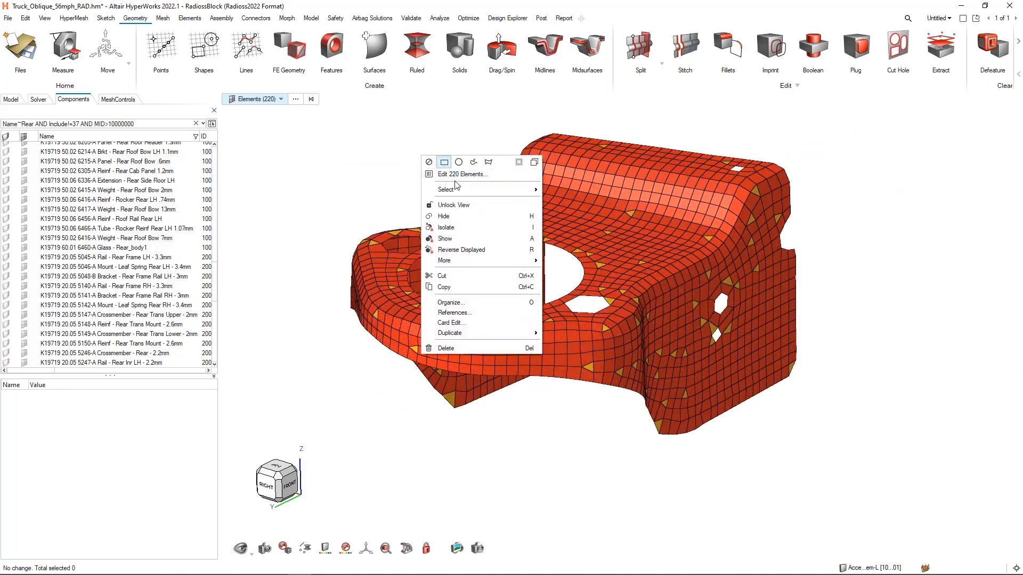
mouse_move(462, 190)
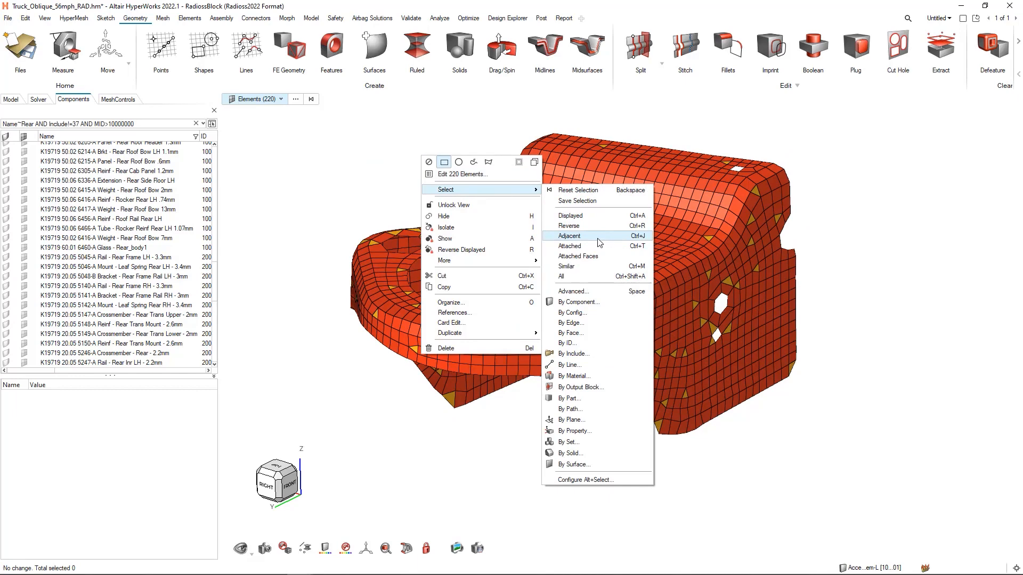
click(569, 236)
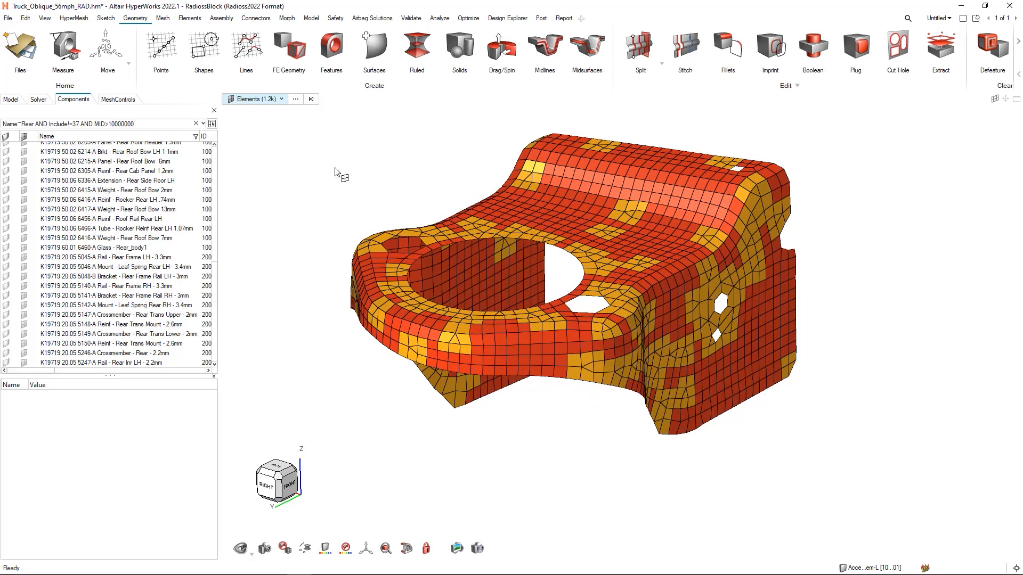
click(317, 154)
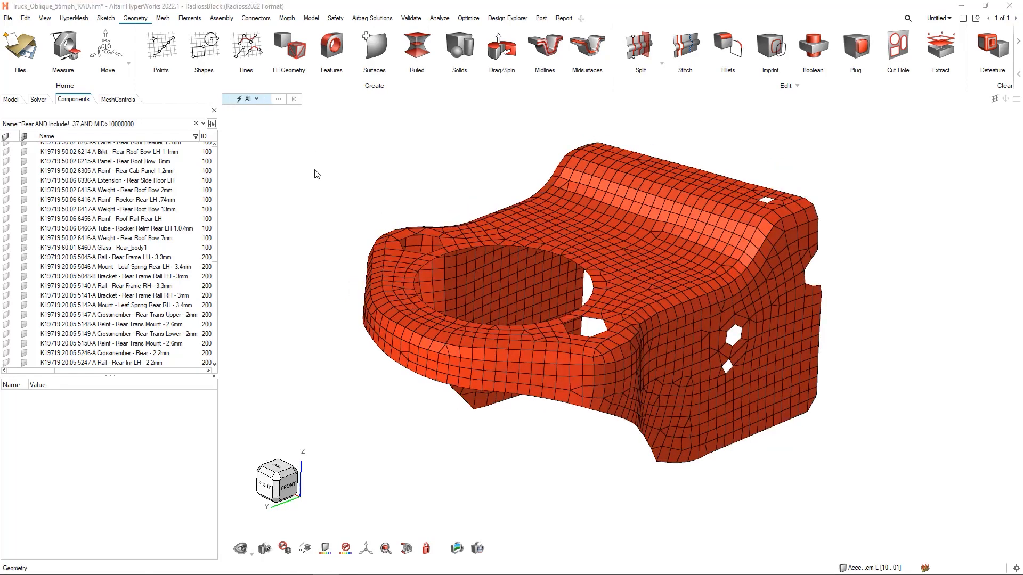
- Select elements along the red bracket's lower edges with Advanced Selection set to By Edge
key(e)
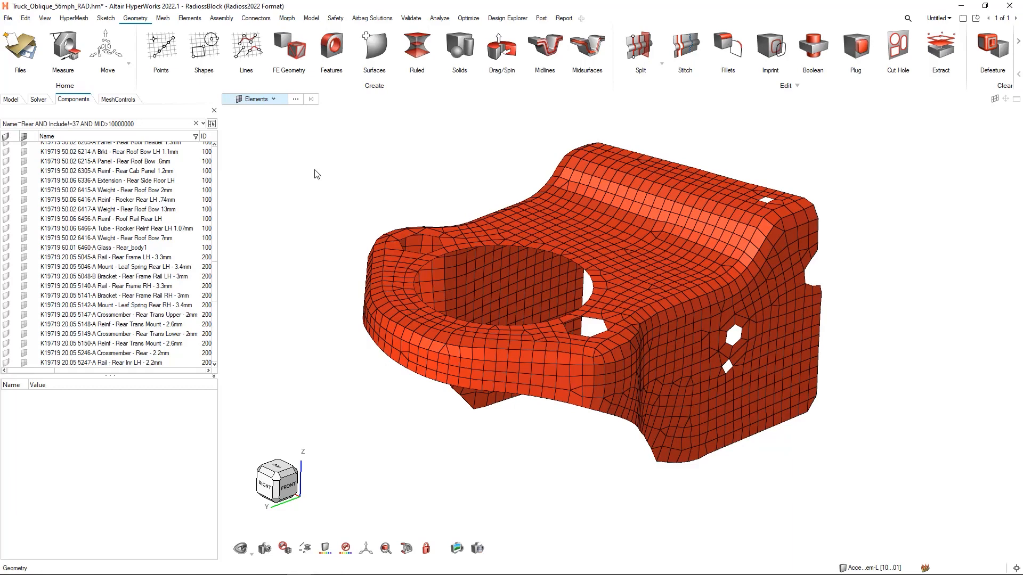
click(295, 99)
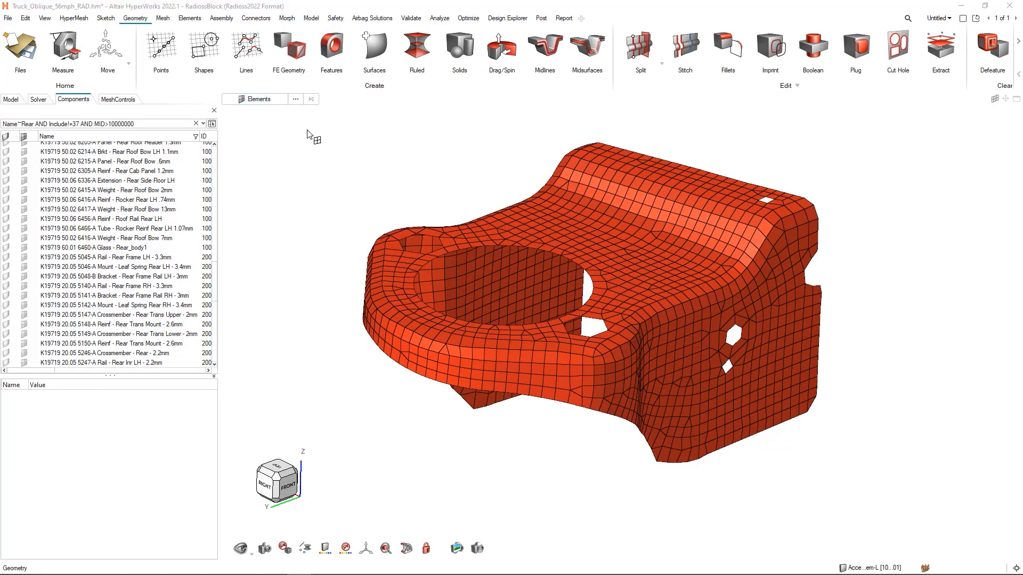
click(282, 128)
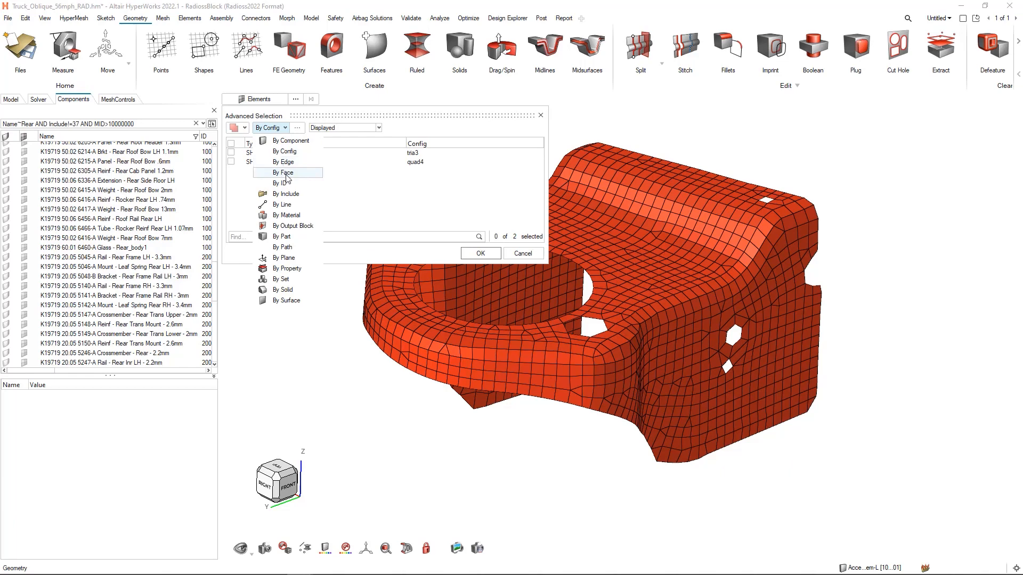
click(283, 162)
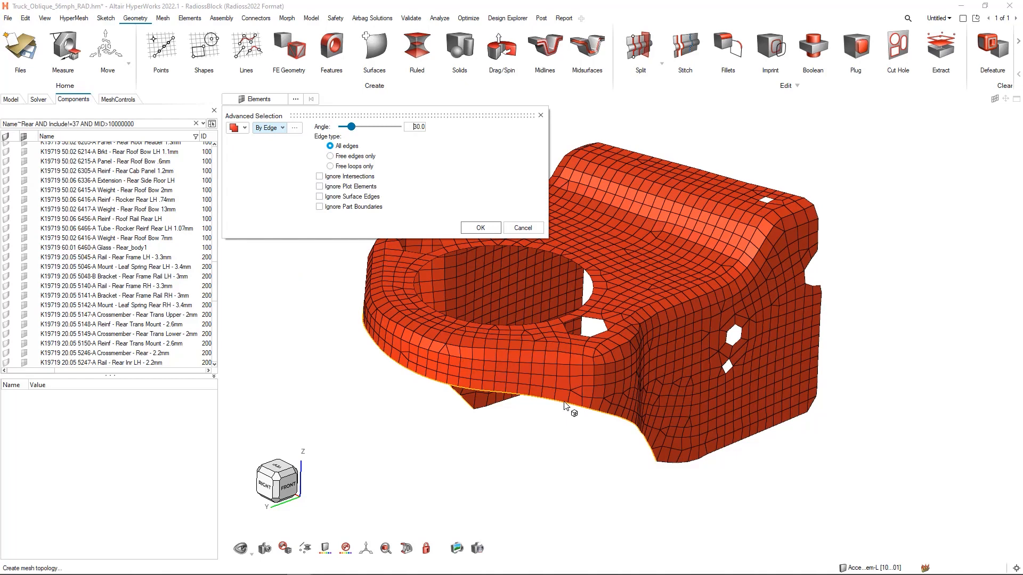
click(720, 461)
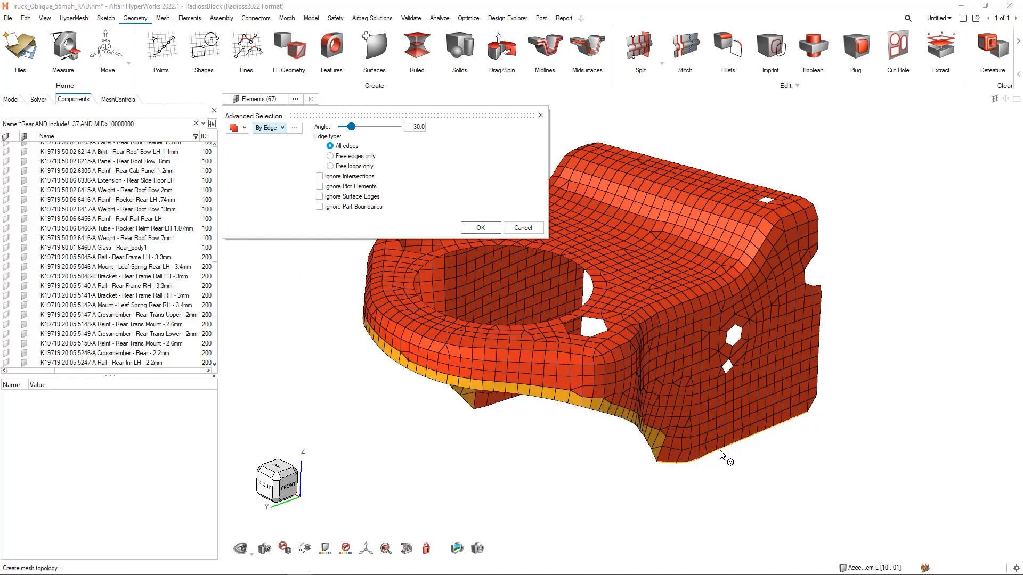
click(493, 408)
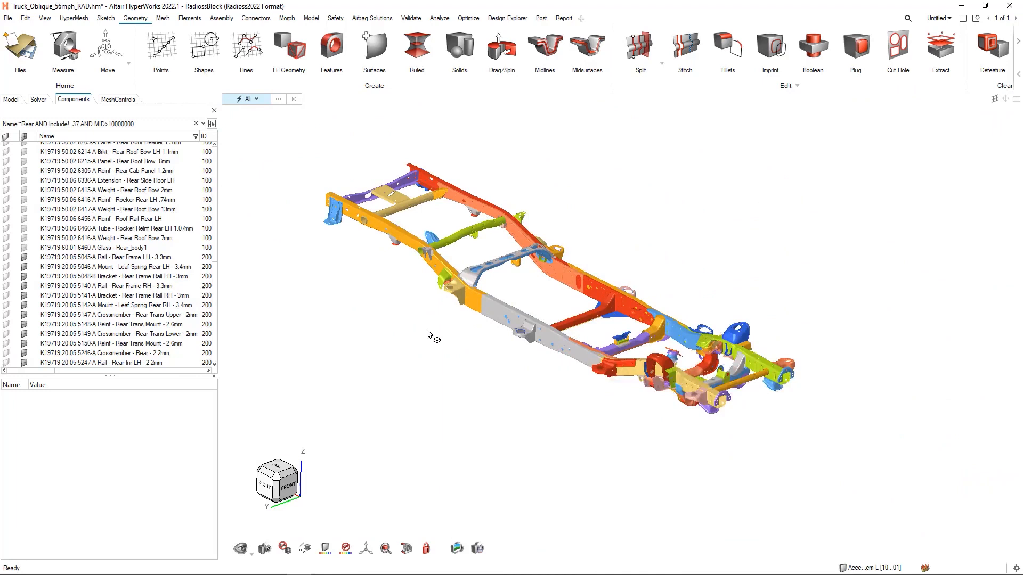
- Select the purple mount brackets' material on the full frame and convert the selection to Components
ctrl+right_drag(434, 338, 485, 339)
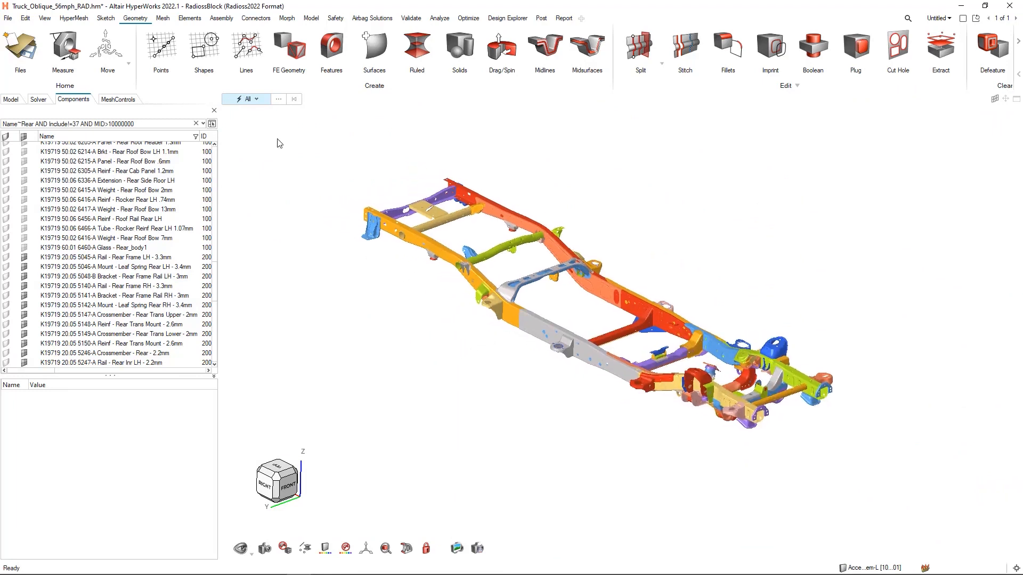
key(m)
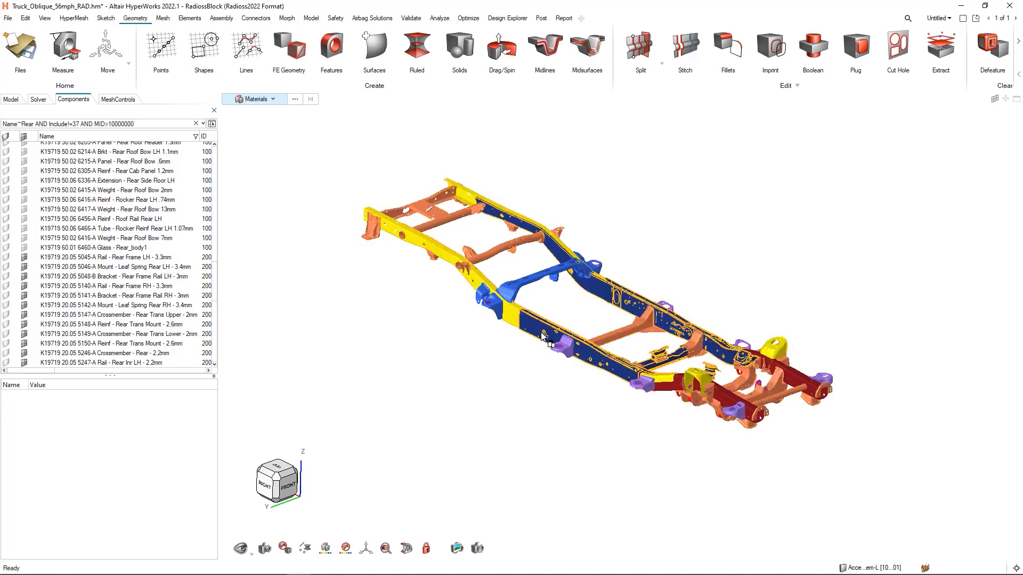
click(567, 348)
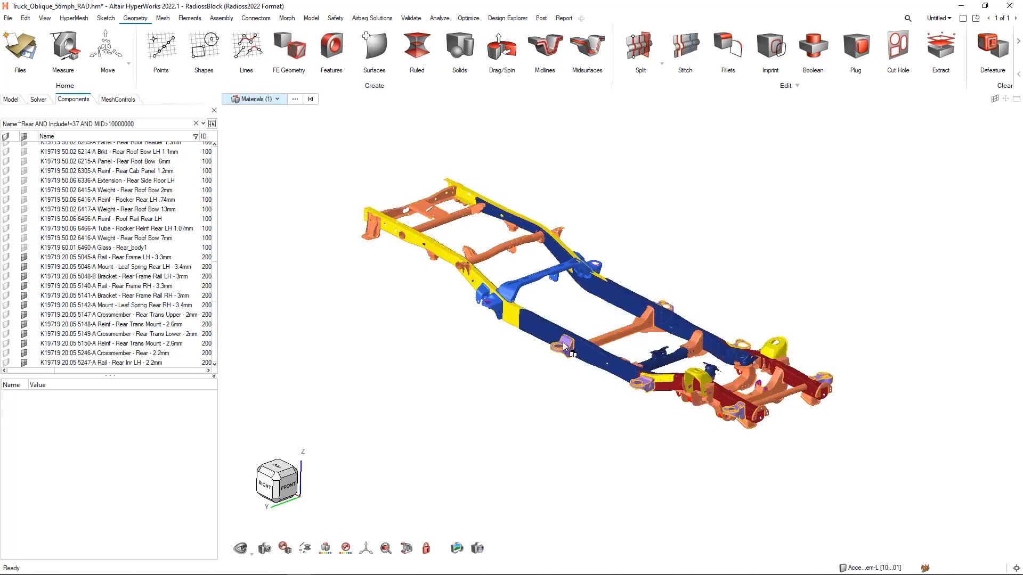
key(c)
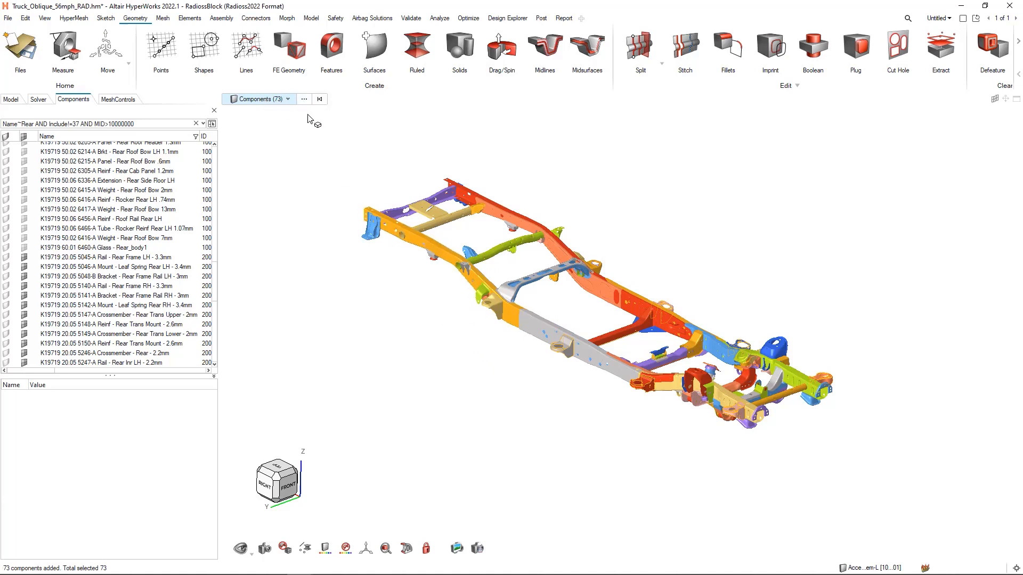
- Intersect the current component selection with the include file 20_FRAME_V049_OBLIQUE_V02.k using Advanced Selection By Include
click(303, 101)
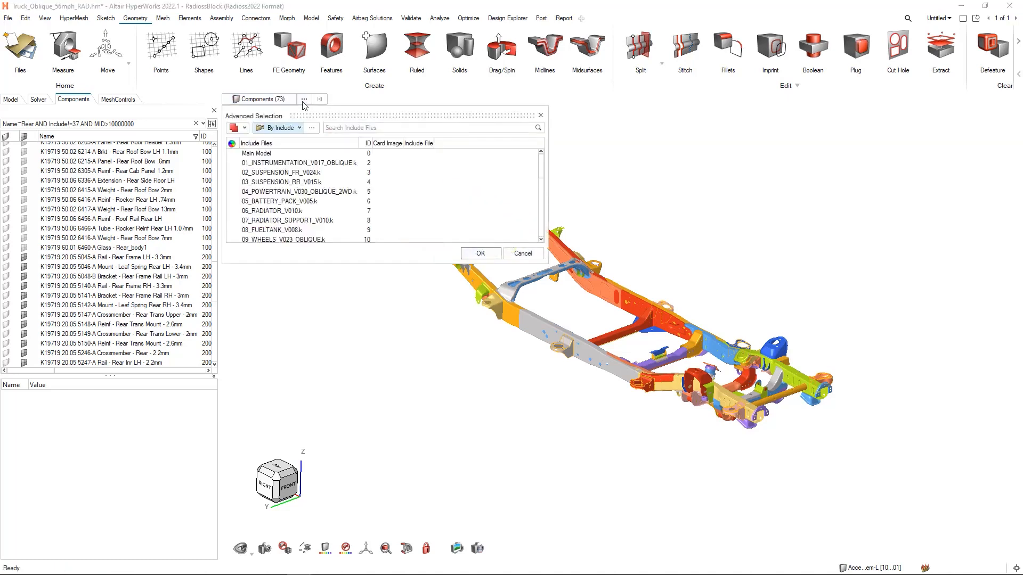
click(243, 129)
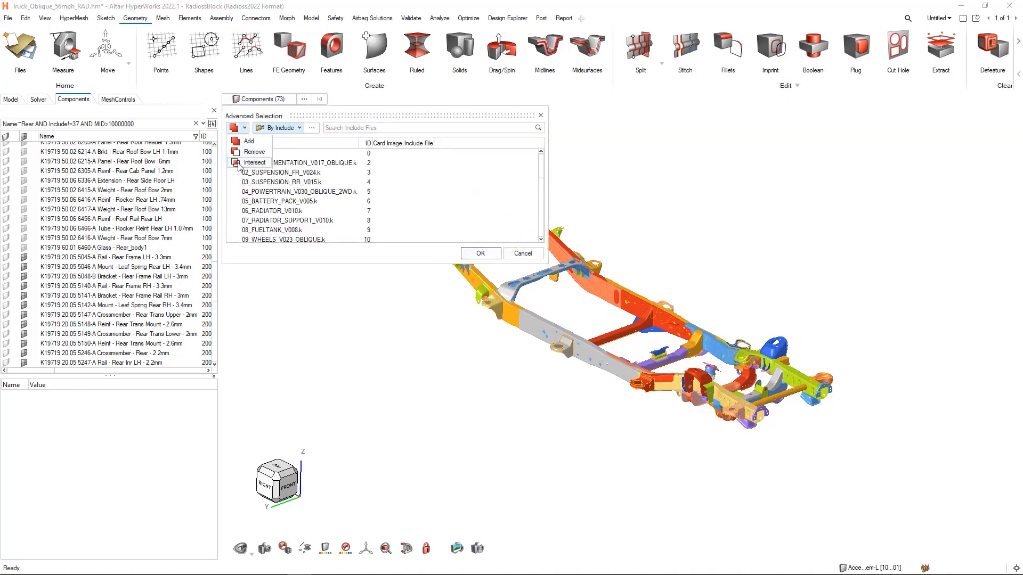
click(254, 163)
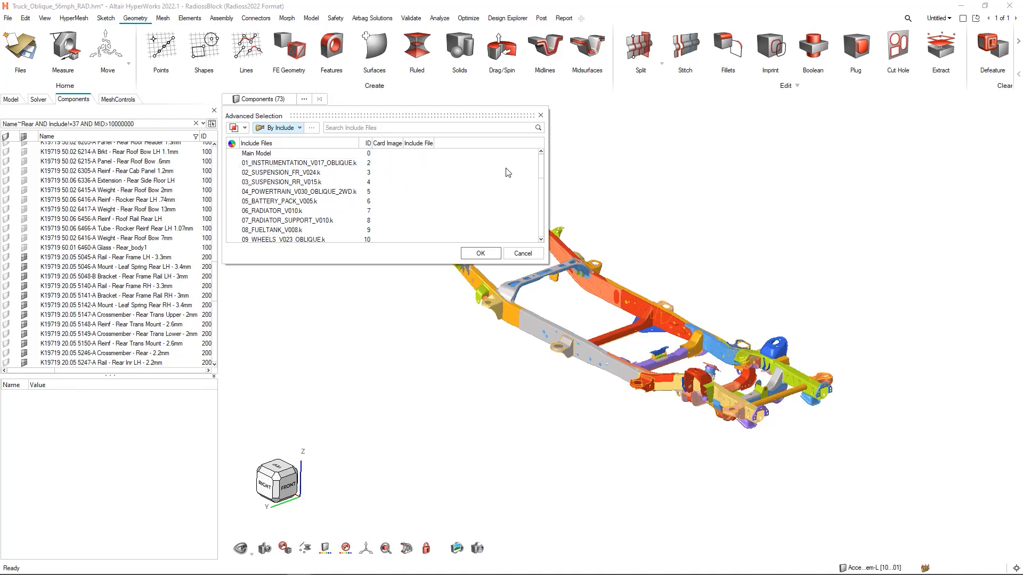
mouse_move(541, 170)
mouse_down()
mouse_move(543, 228)
mouse_move(534, 186)
mouse_up()
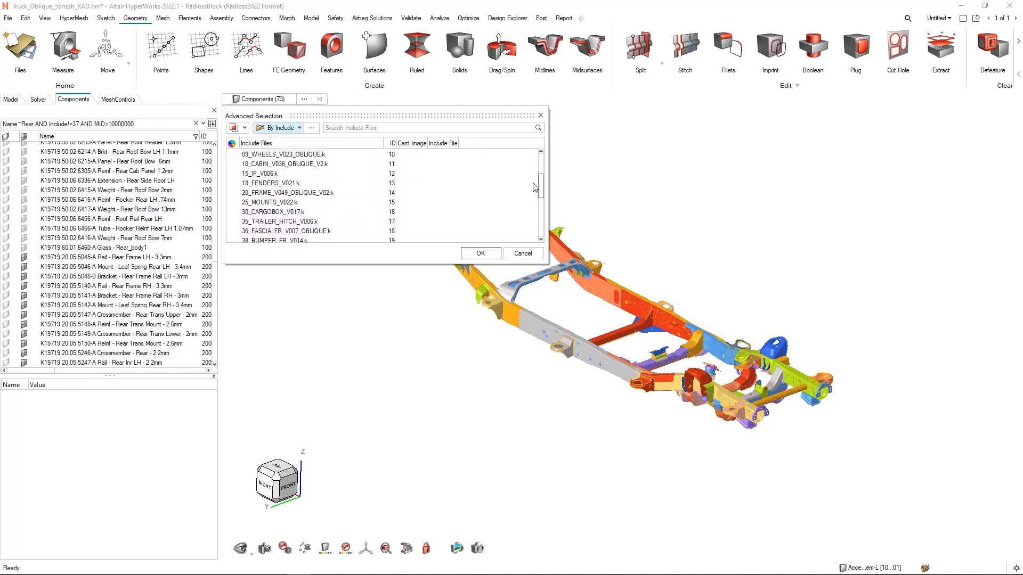
click(293, 193)
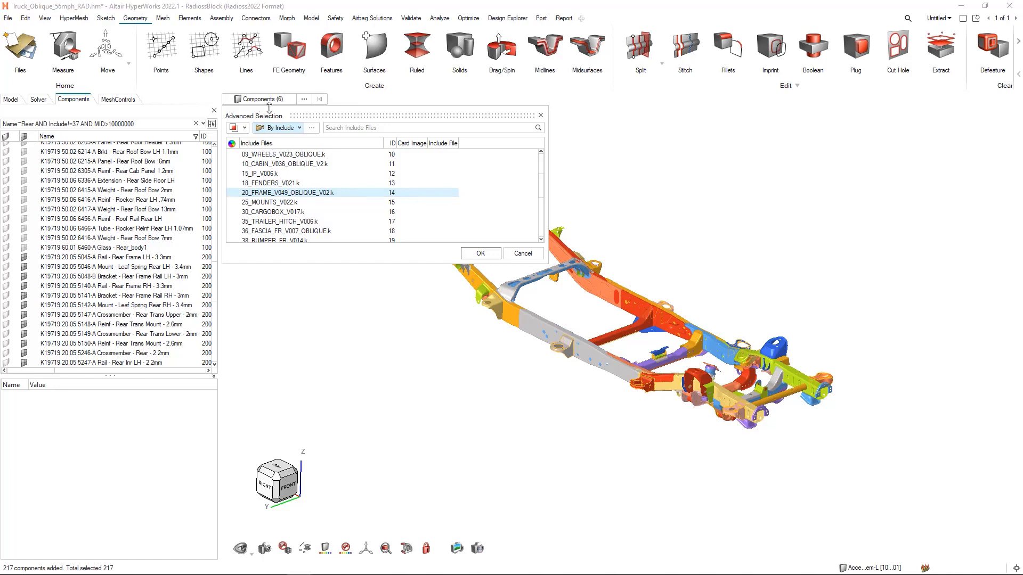
click(472, 253)
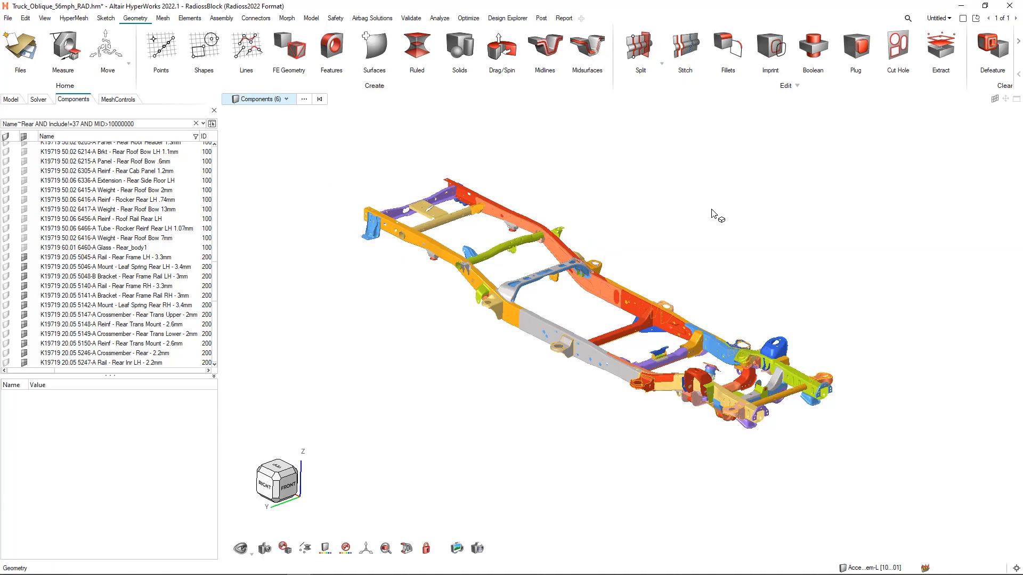
- Isolate the selected mount components to inspect them up close, and redisplay the complete frame fitted to the view
key(i)
right_drag(741, 240, 680, 231)
click(747, 327)
scroll(744, 322, up, 3)
right_drag(725, 304, 728, 293)
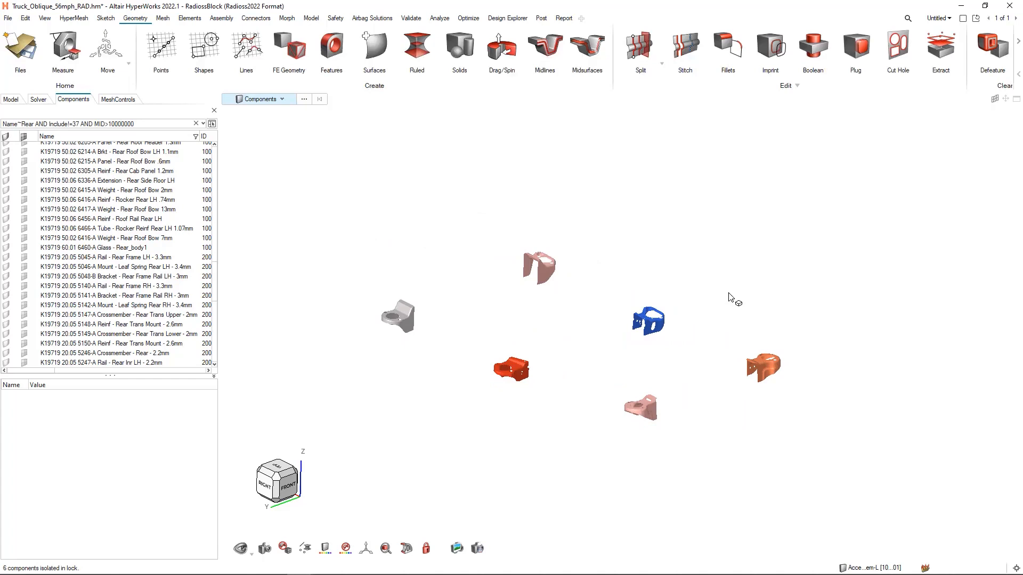
scroll(730, 293, up, 3)
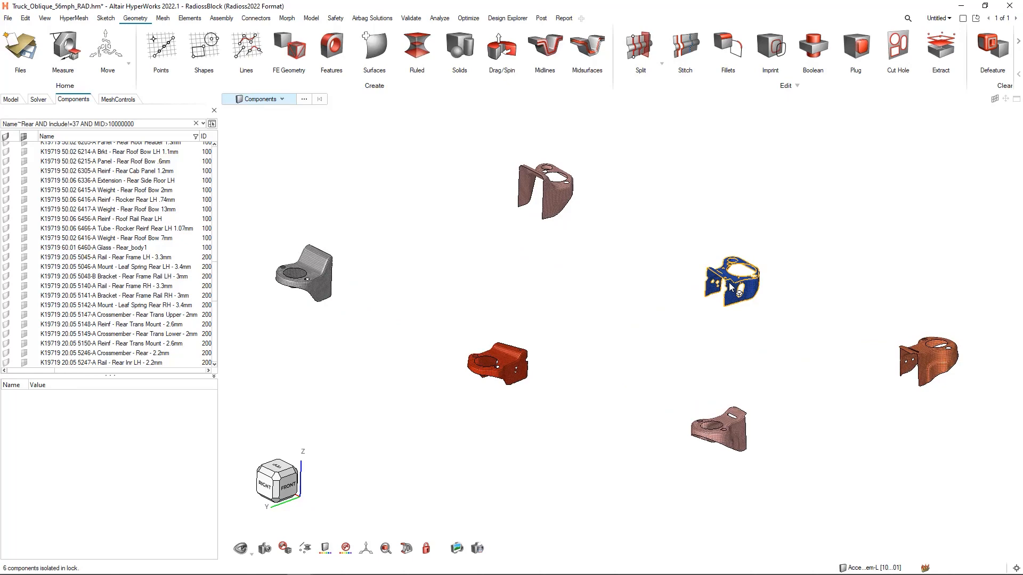
key(a)
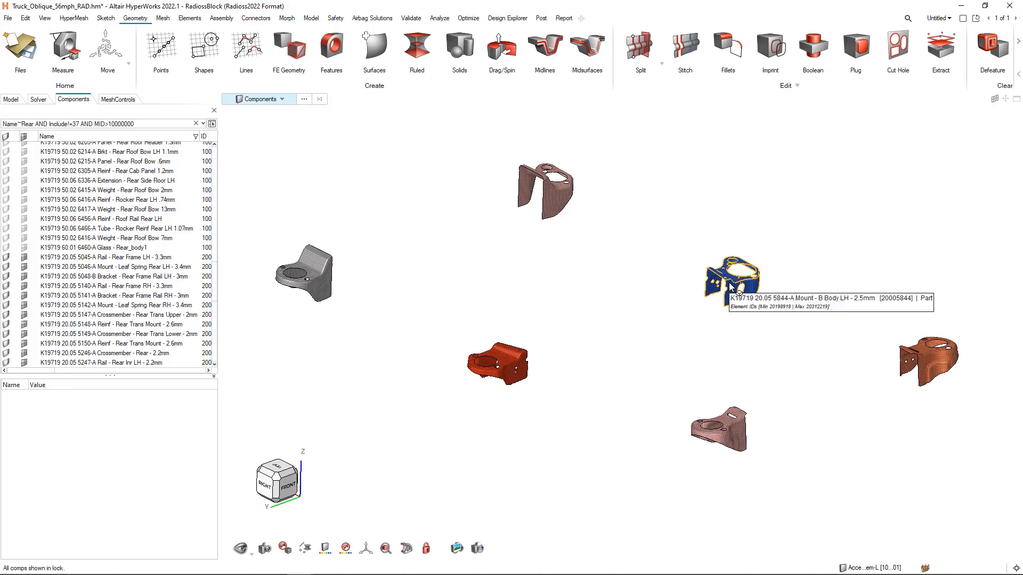
key(f)
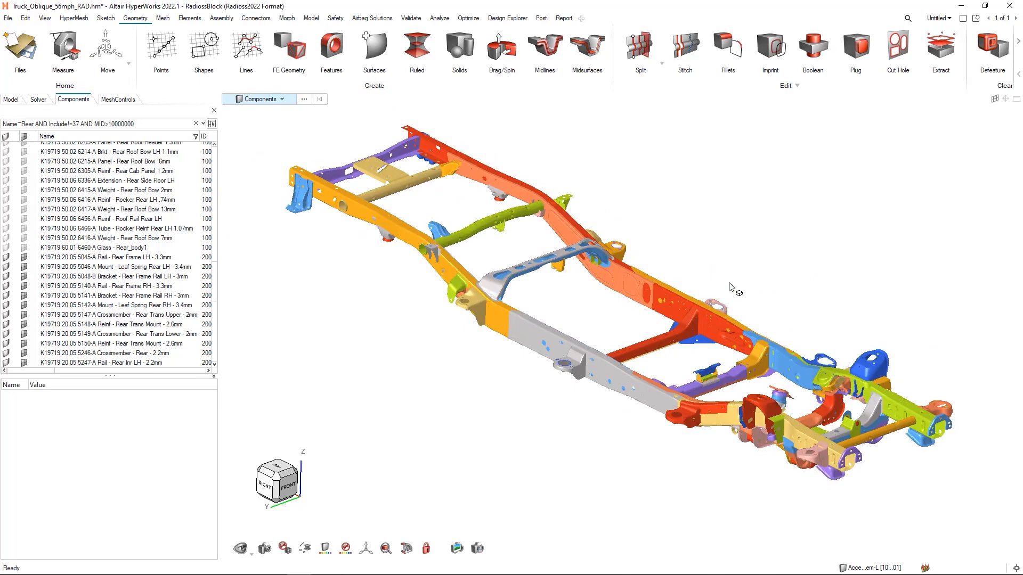